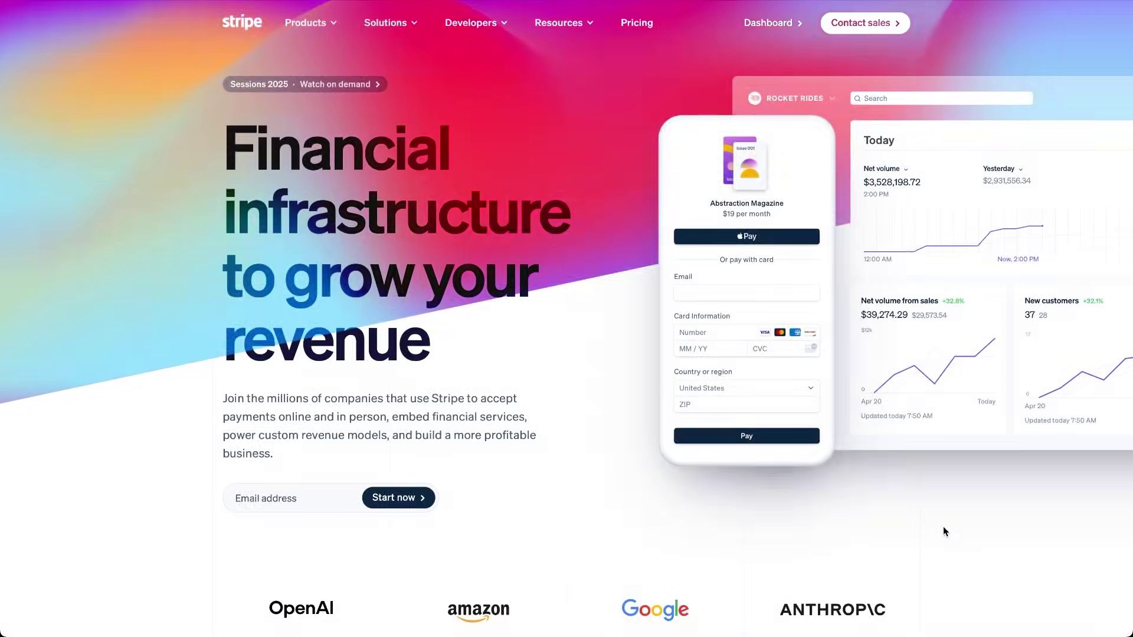
# Step: Scroll through the stripe.com payments and recurring-billing product sections
pyautogui.scroll(-6, 943, 526)
pyautogui.scroll(-6, 943, 526)
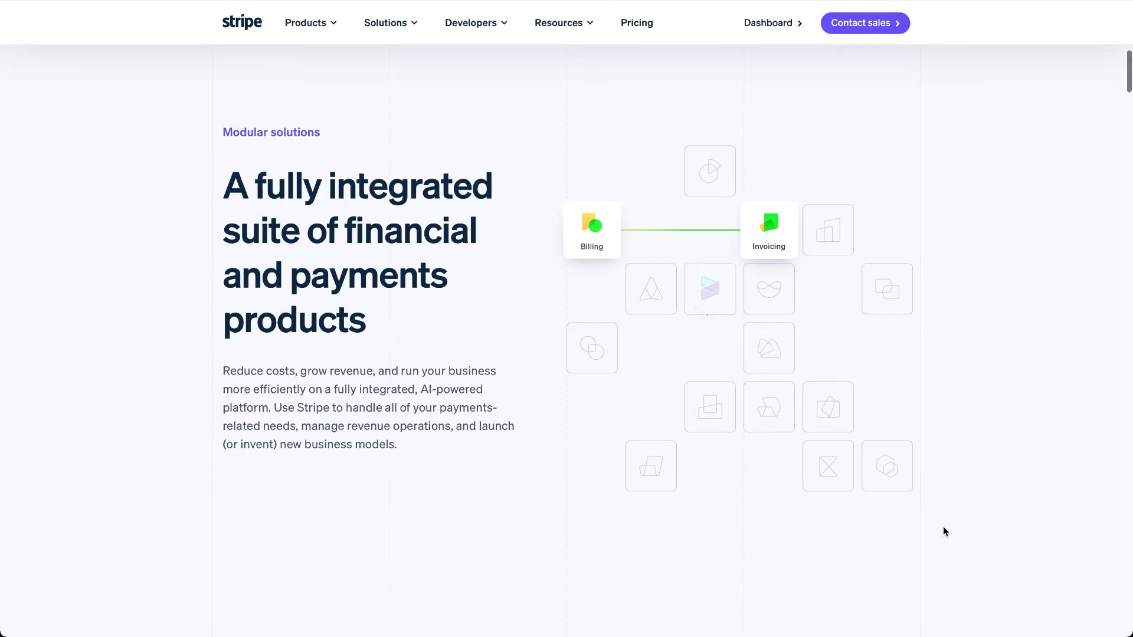
pyautogui.scroll(-7, 943, 526)
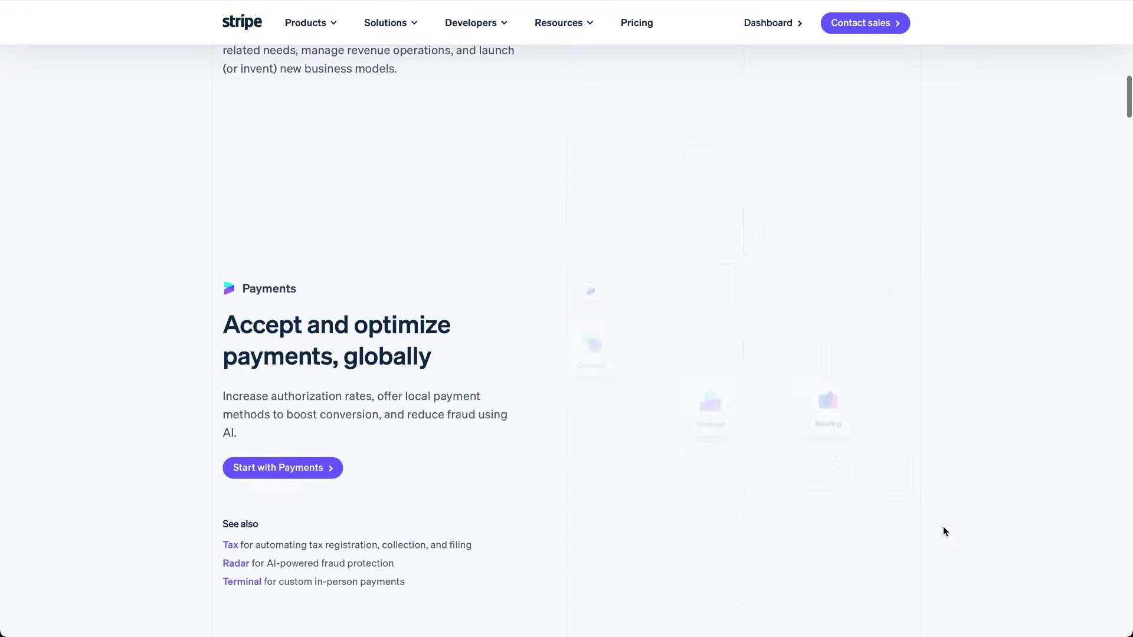
pyautogui.scroll(-1, 943, 527)
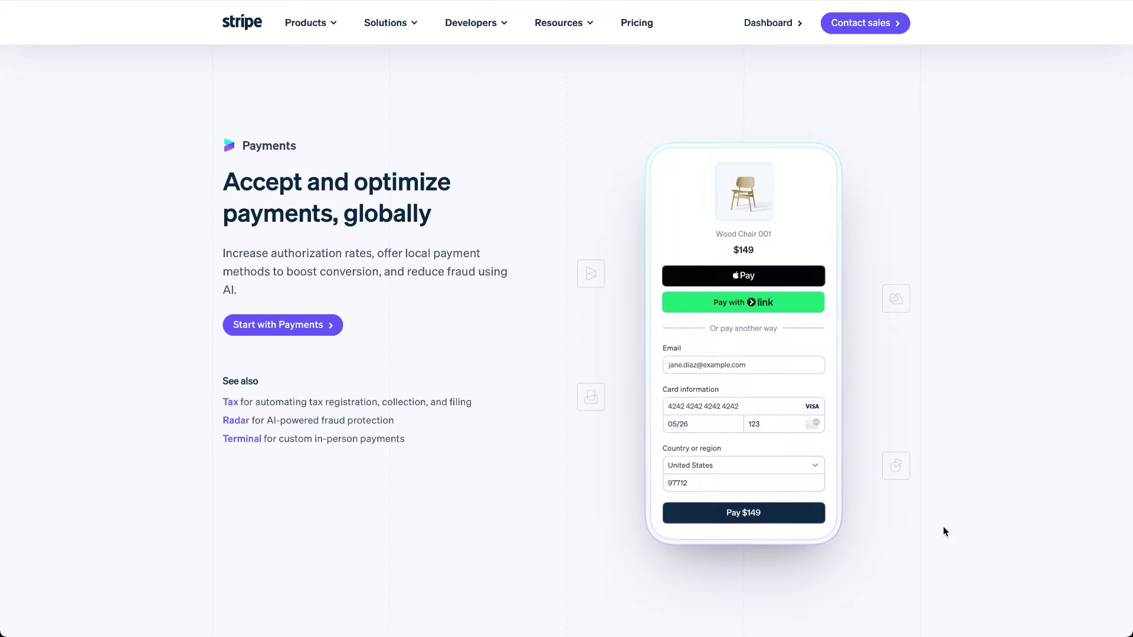
pyautogui.scroll(-1, 943, 527)
pyautogui.scroll(-5, 943, 531)
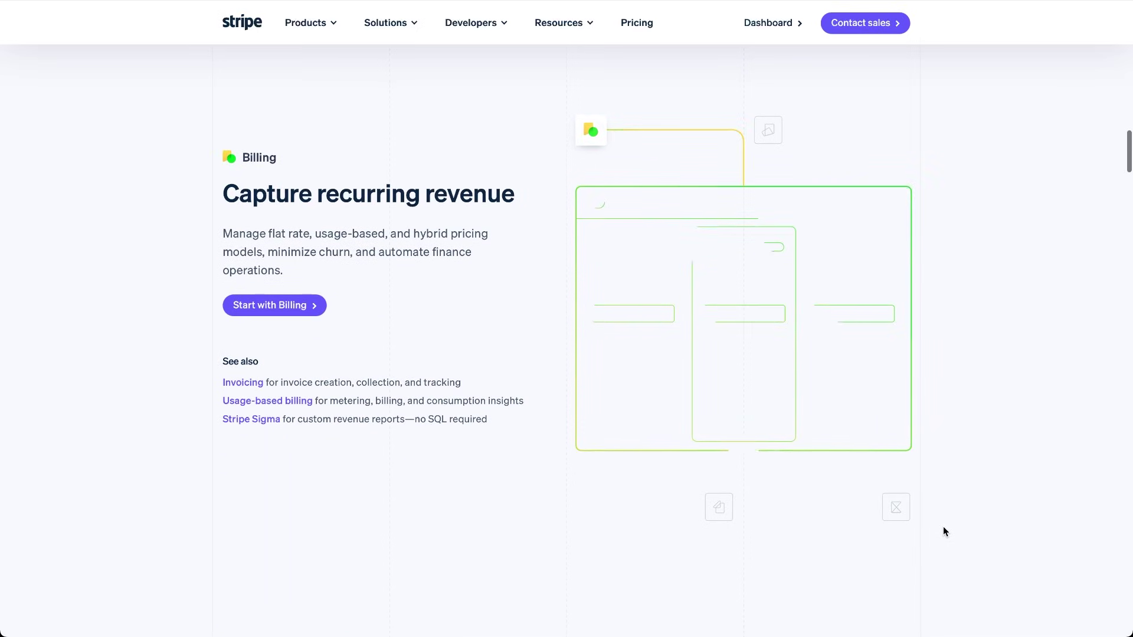
pyautogui.scroll(-7, 943, 531)
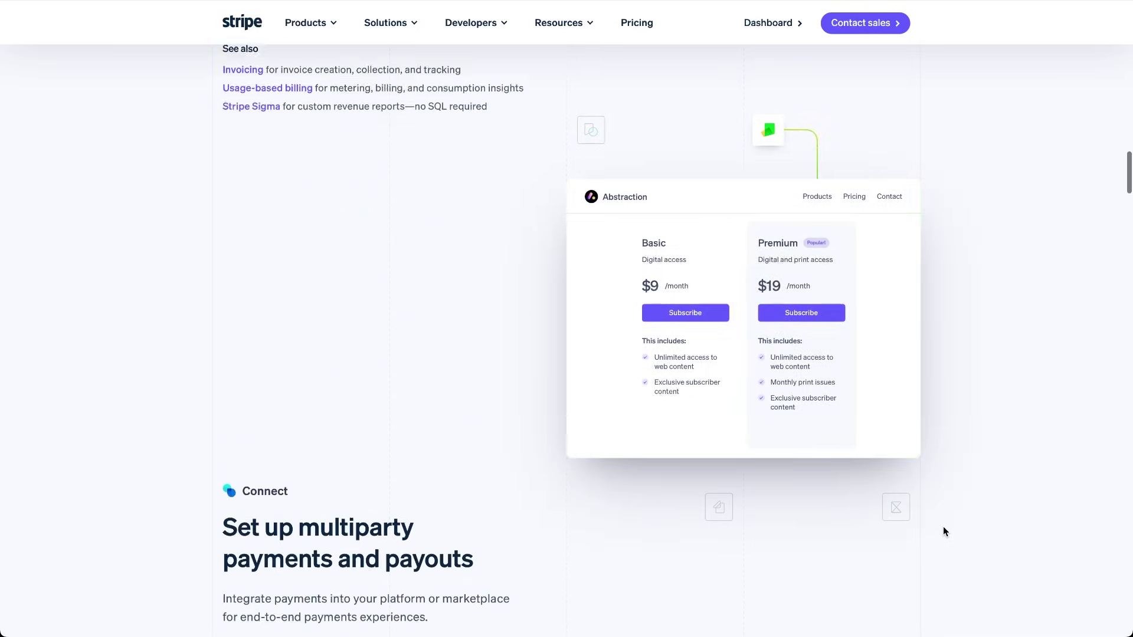
pyautogui.scroll(-3, 943, 532)
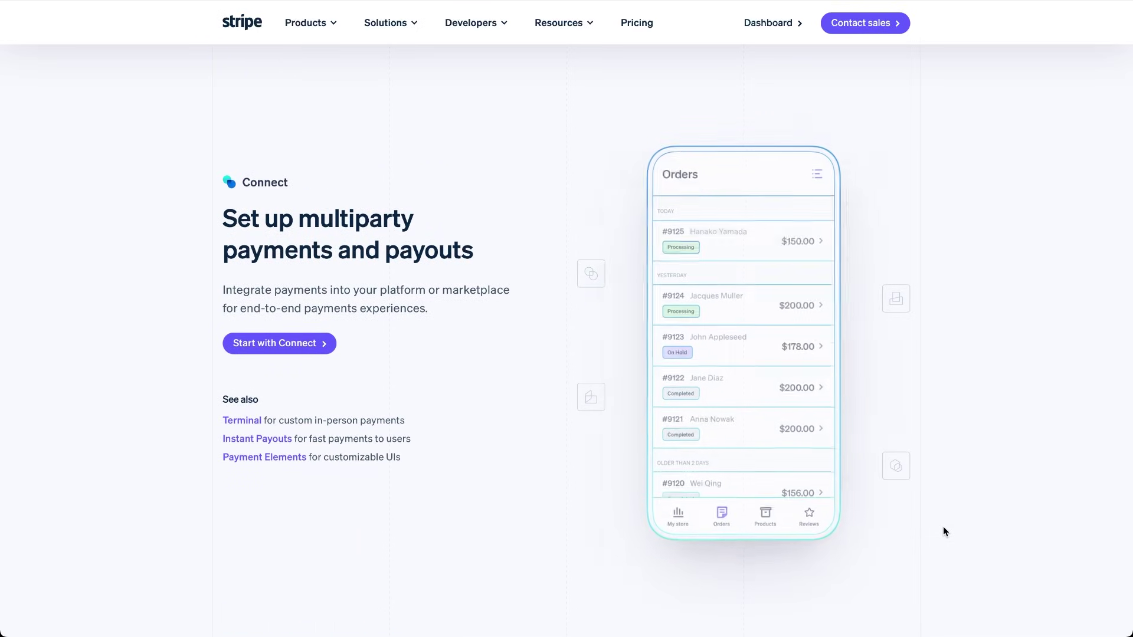
pyautogui.scroll(-8, 943, 526)
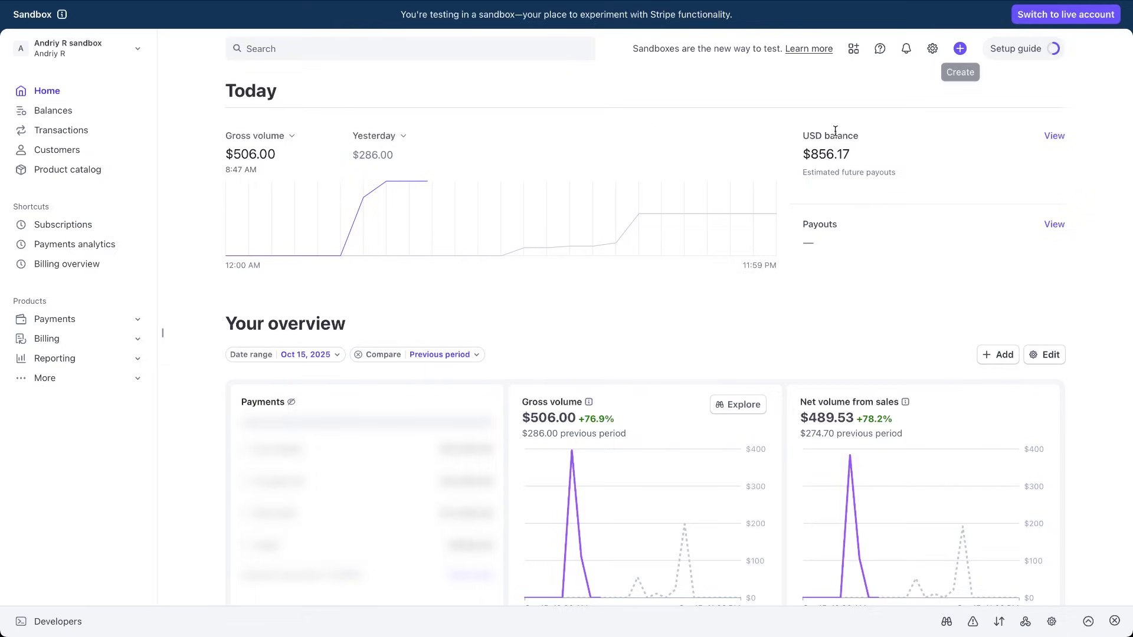
# Step: Add a recurring monthly catalog product 'VIP Job Listings Monthly' priced at 95 USD
pyautogui.click(102, 177)
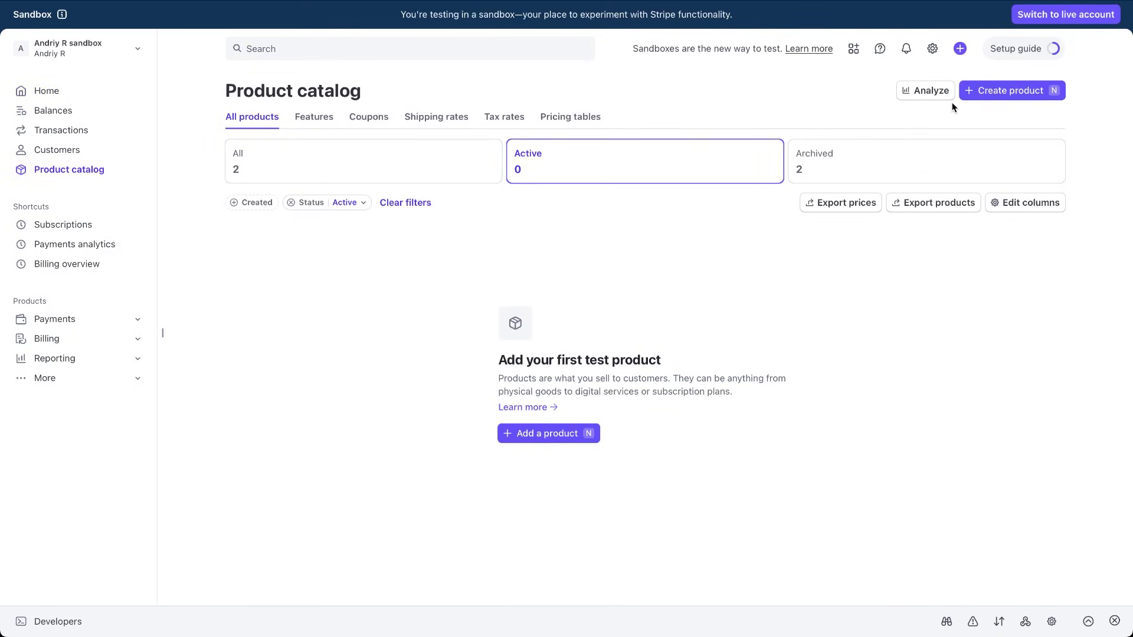
pyautogui.click(970, 94)
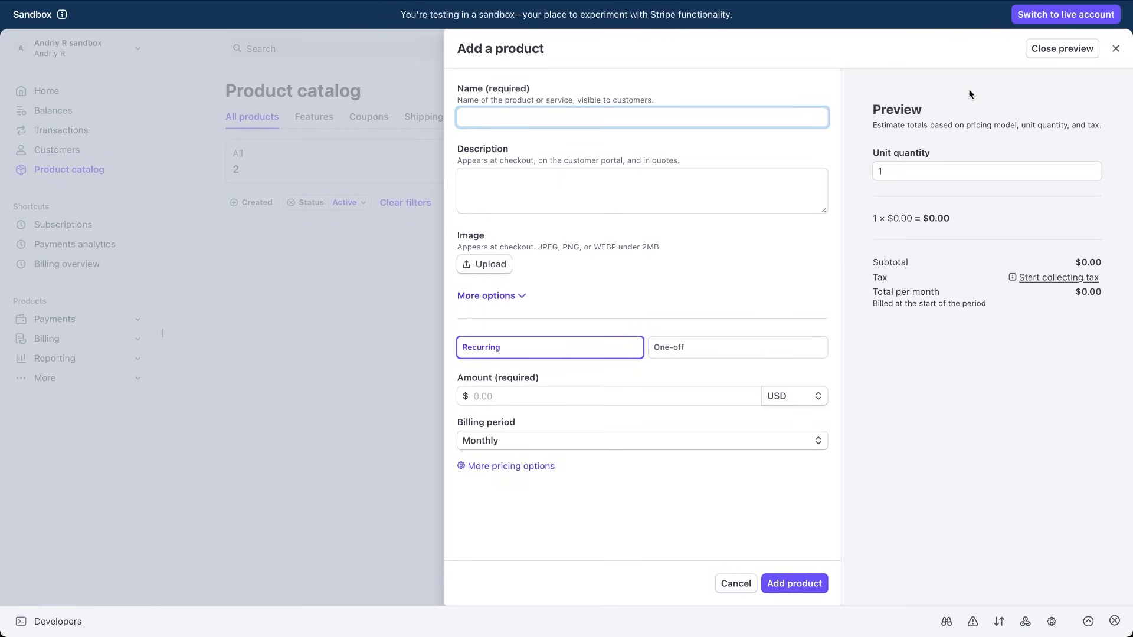
pyautogui.write('VIP Job Listings Monthly')
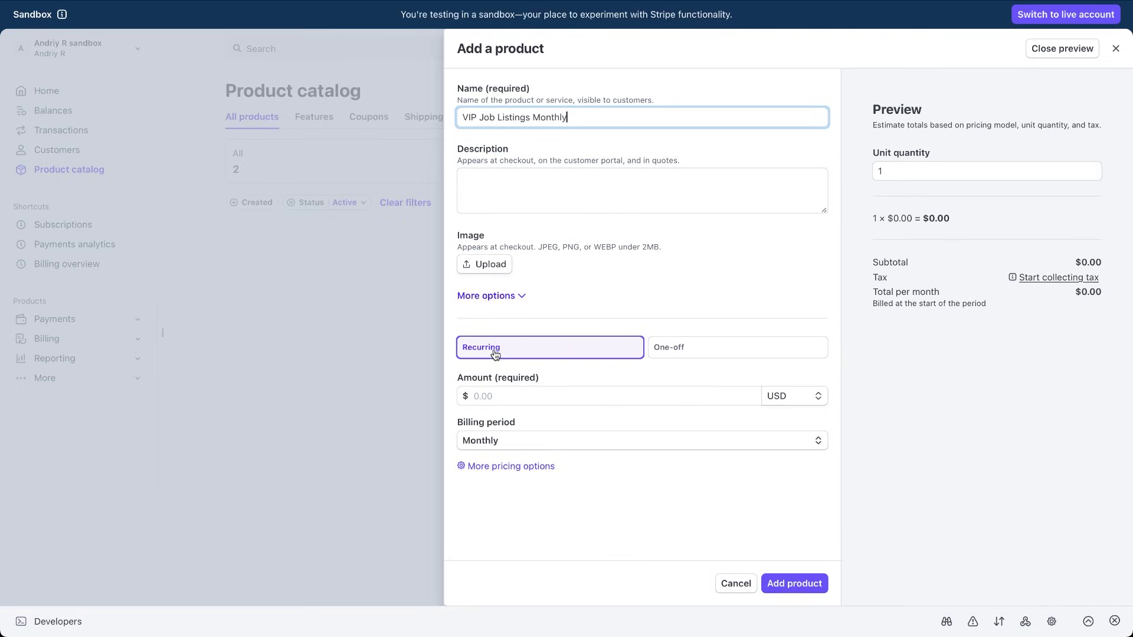
pyautogui.click(498, 398)
pyautogui.write('95')
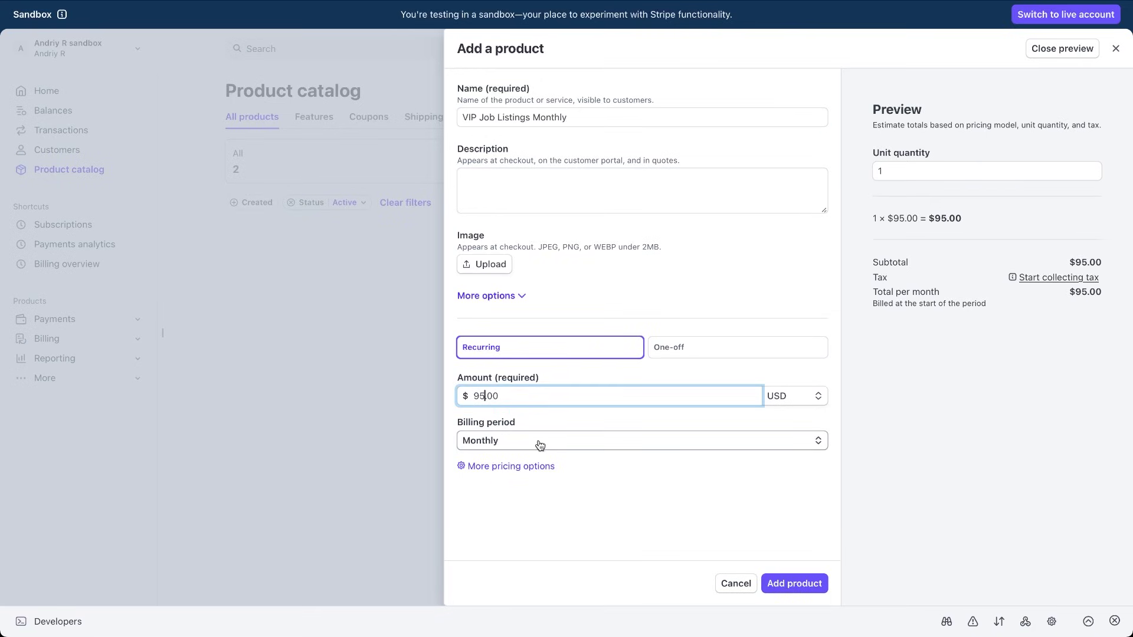
pyautogui.click(779, 586)
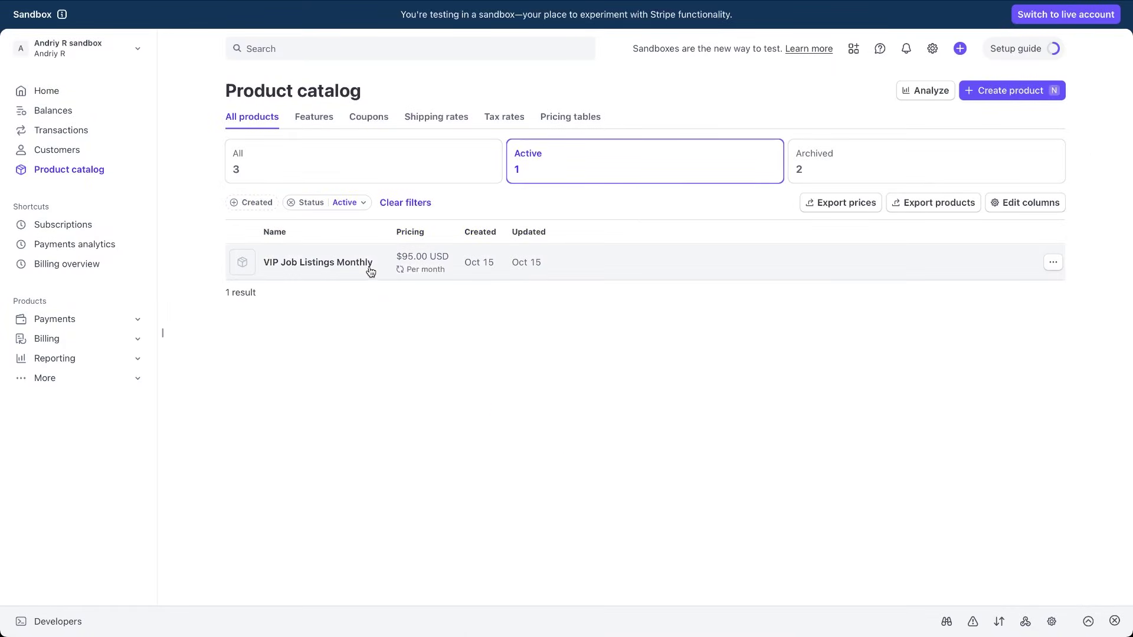
# Step: Go to the sandbox account's API keys page under Developers
pyautogui.click(79, 625)
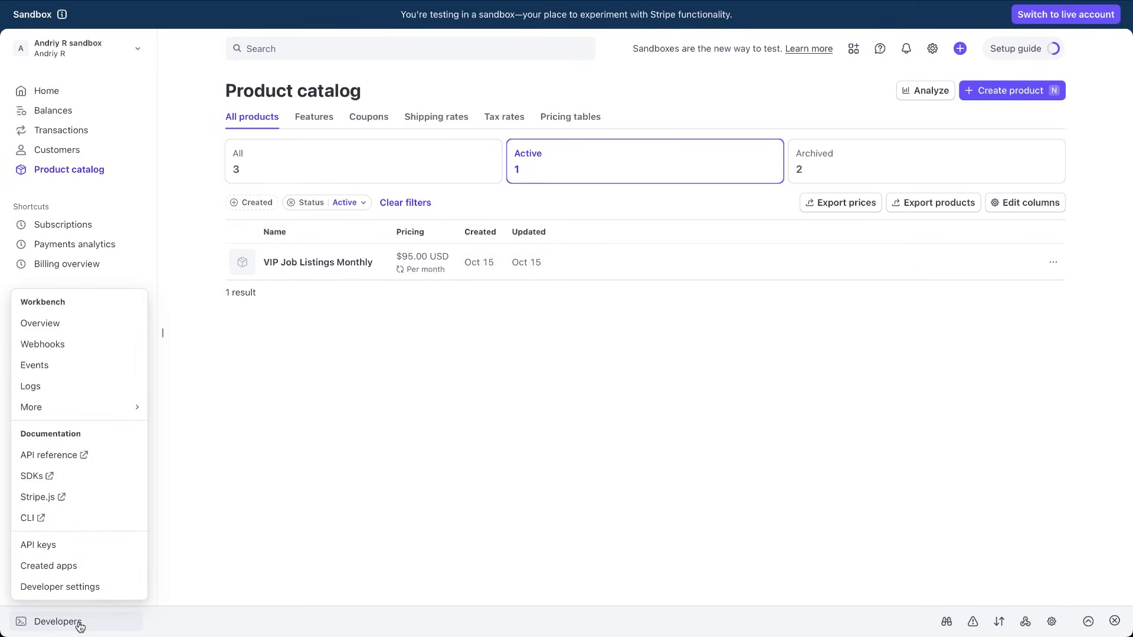
pyautogui.click(50, 544)
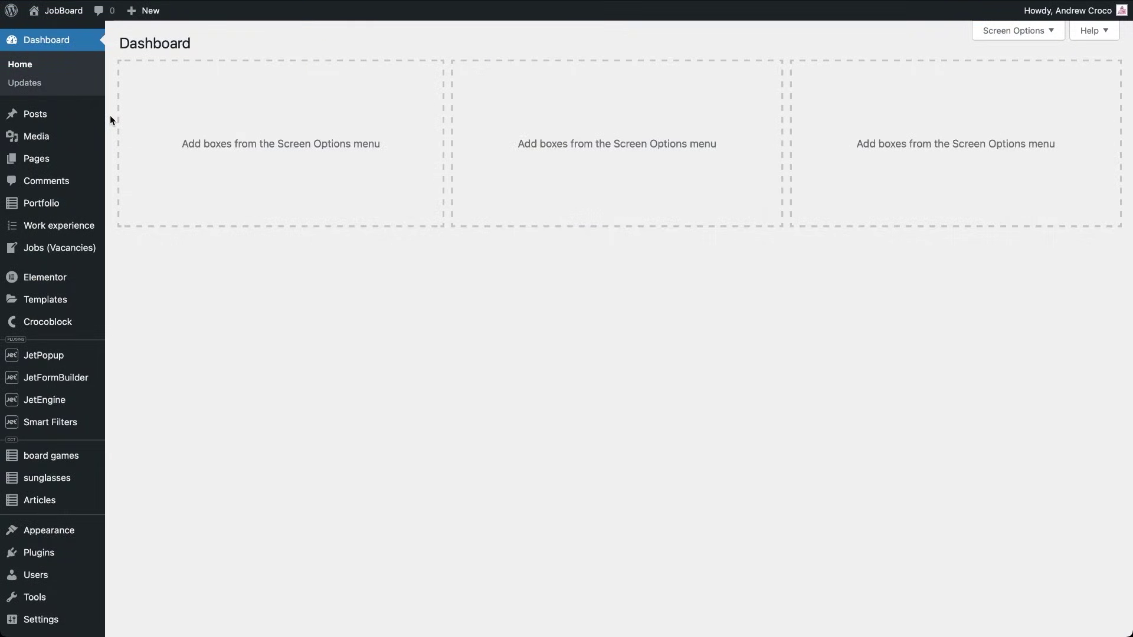
# Step: Enable payment gateways and test mode in JetFormBuilder's Payments Gateways settings
pyautogui.moveTo(78, 378)
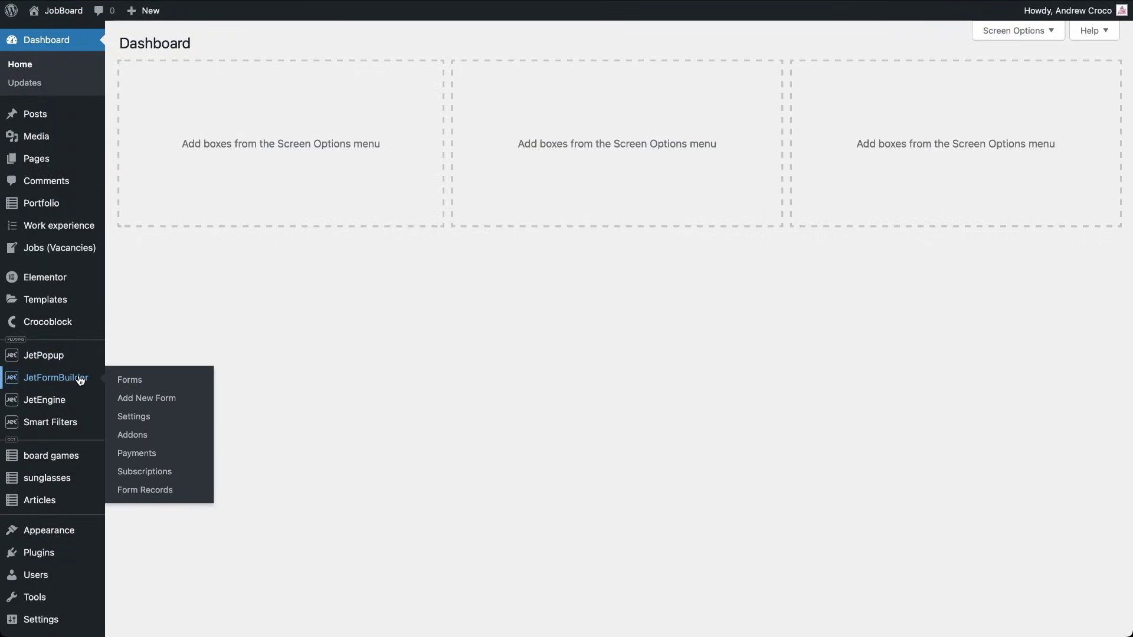
pyautogui.click(132, 435)
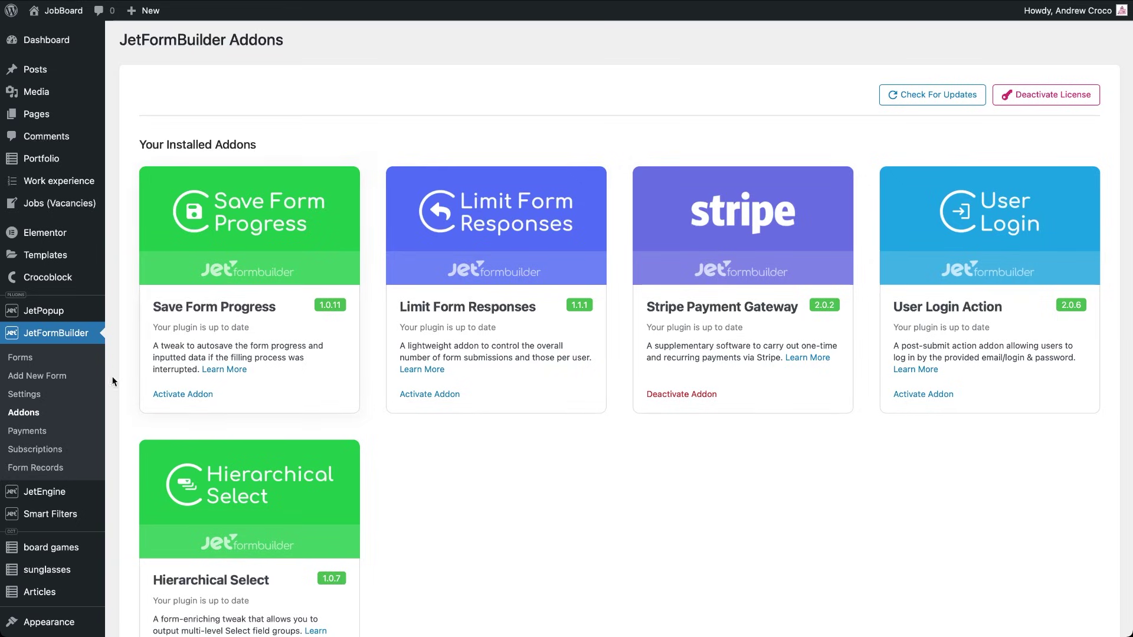
pyautogui.click(44, 392)
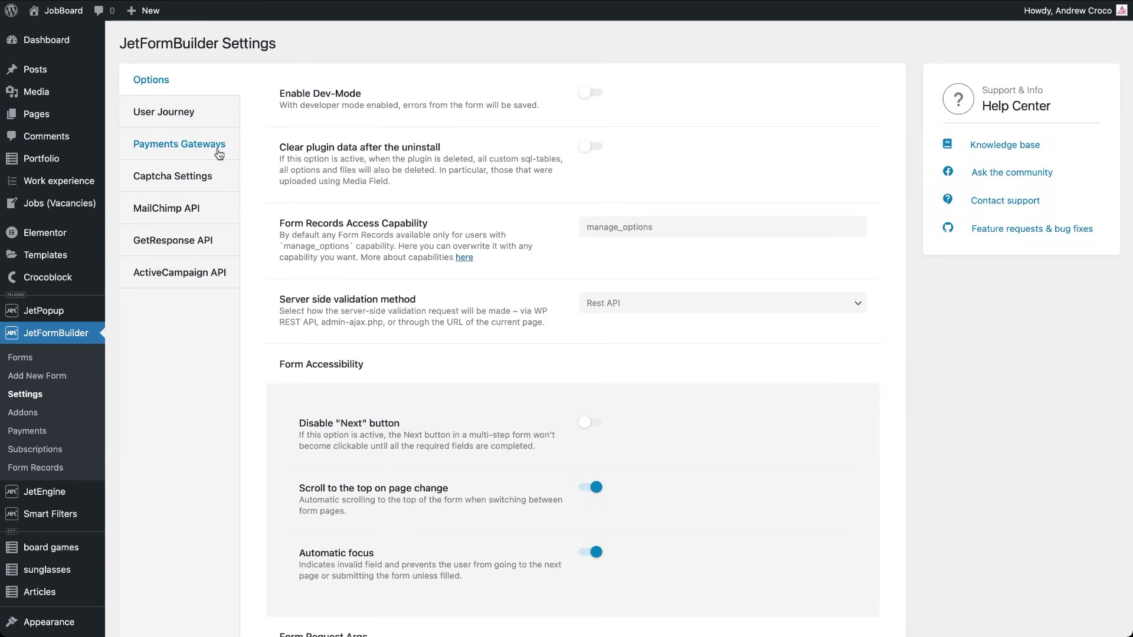
pyautogui.click(218, 152)
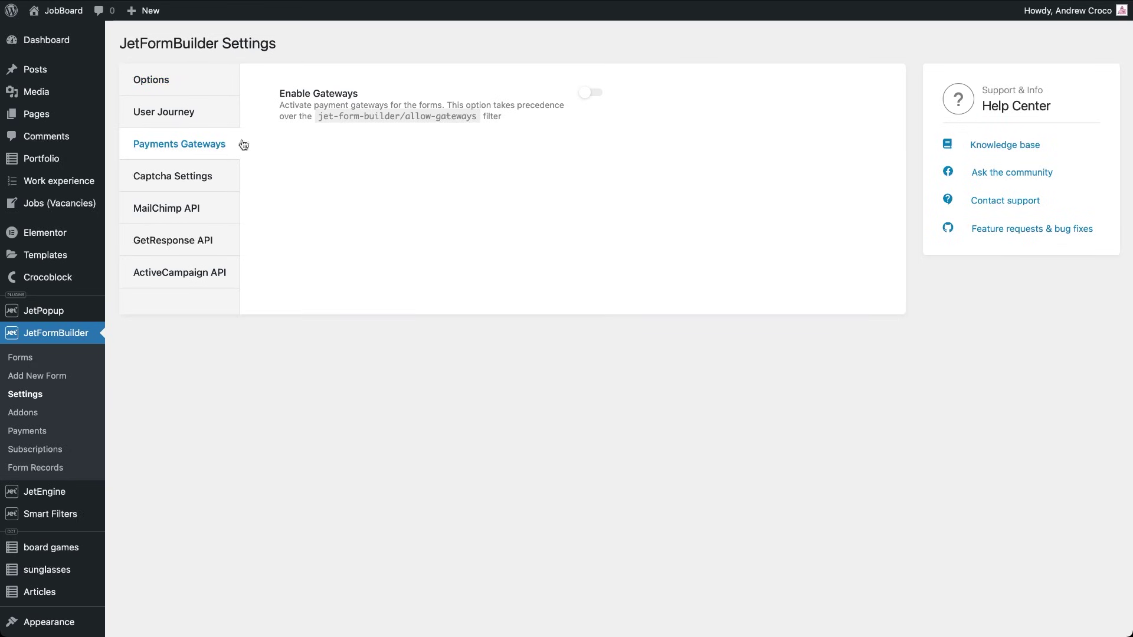
pyautogui.click(592, 93)
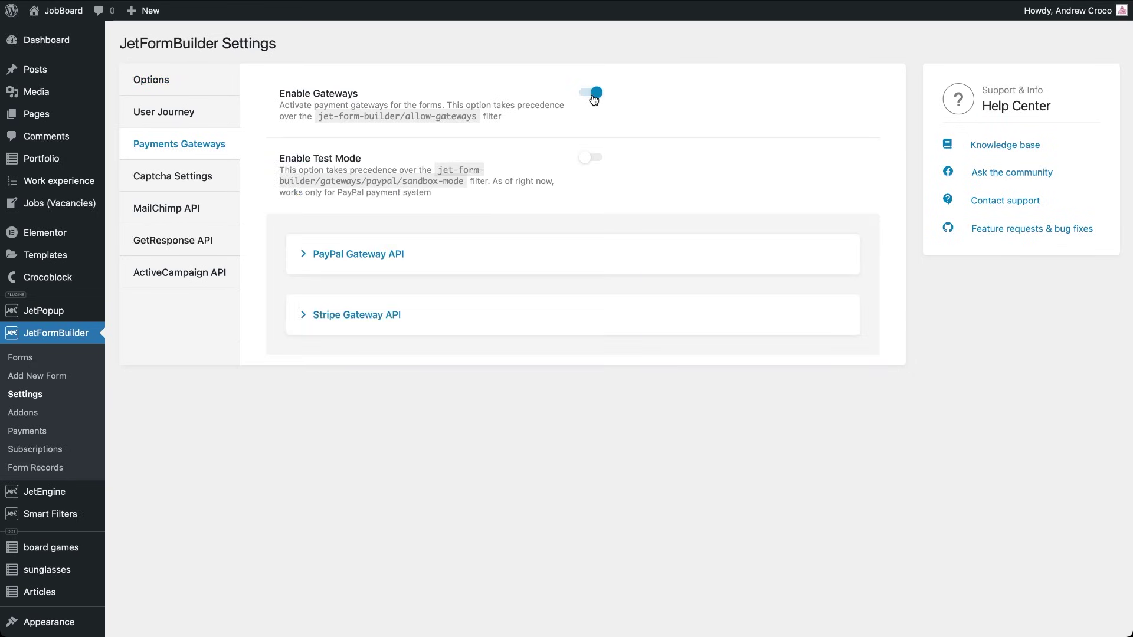
pyautogui.click(601, 164)
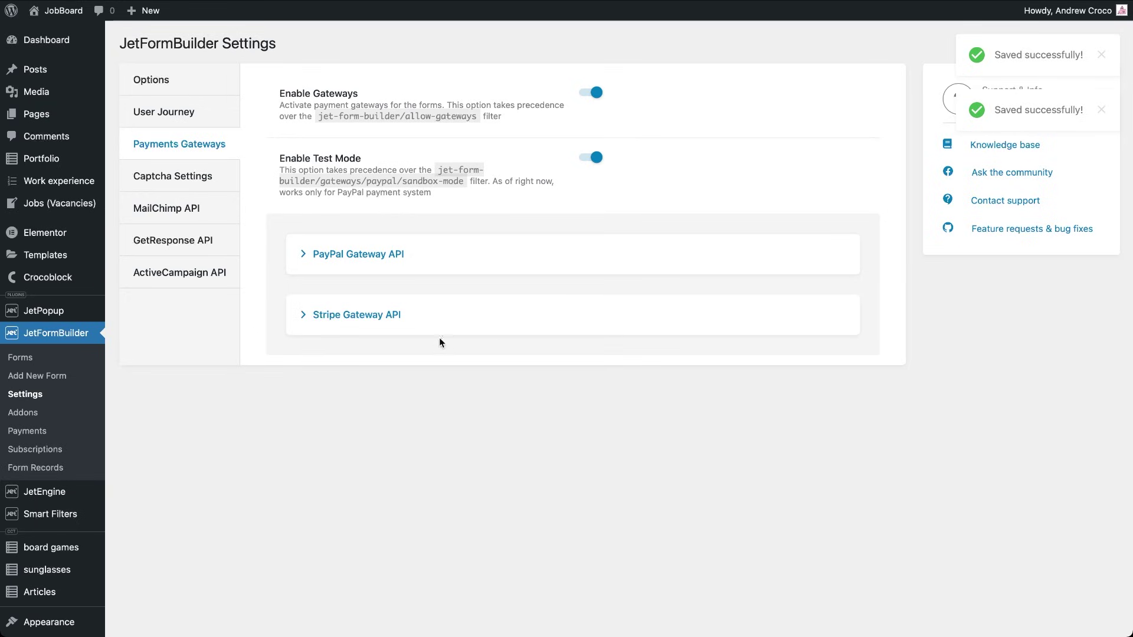
# Step: Paste the Stripe public and secret test keys into Stripe Gateway API and save
pyautogui.click(381, 319)
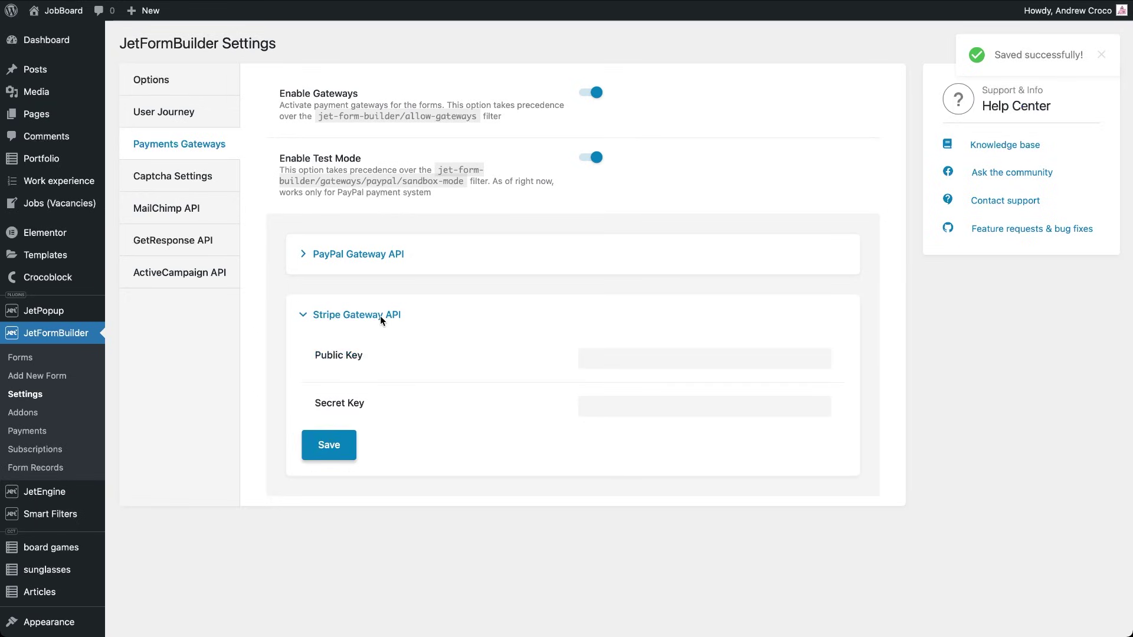
pyautogui.click(610, 360)
pyautogui.hotkey('ctrl', 'v')
pyautogui.click(630, 408)
pyautogui.hotkey('ctrl', 'v')
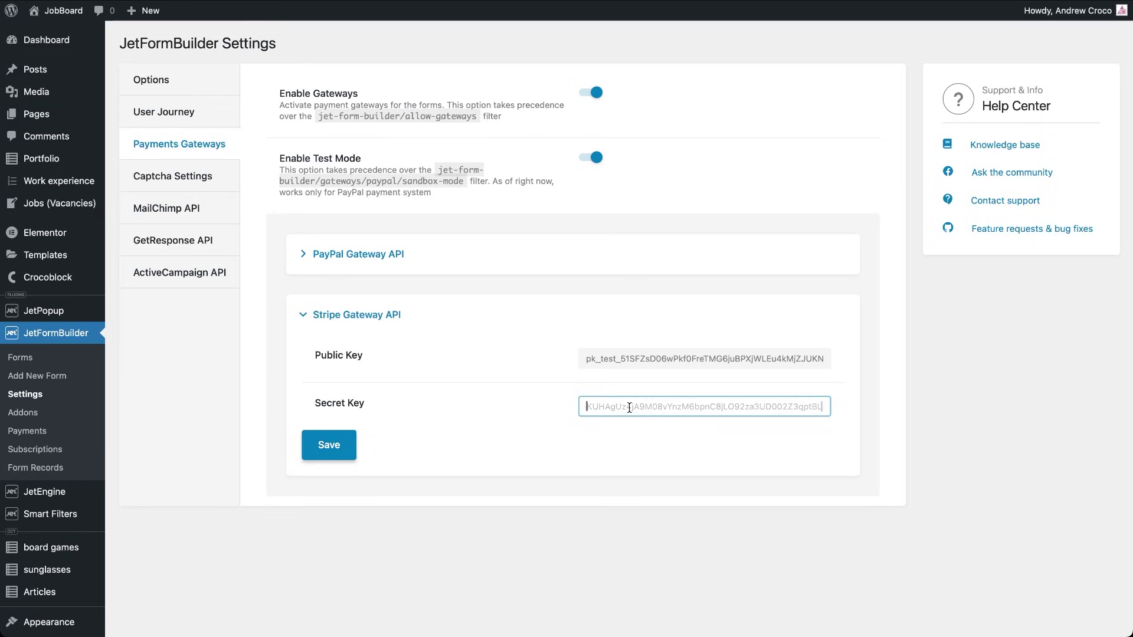
pyautogui.click(330, 446)
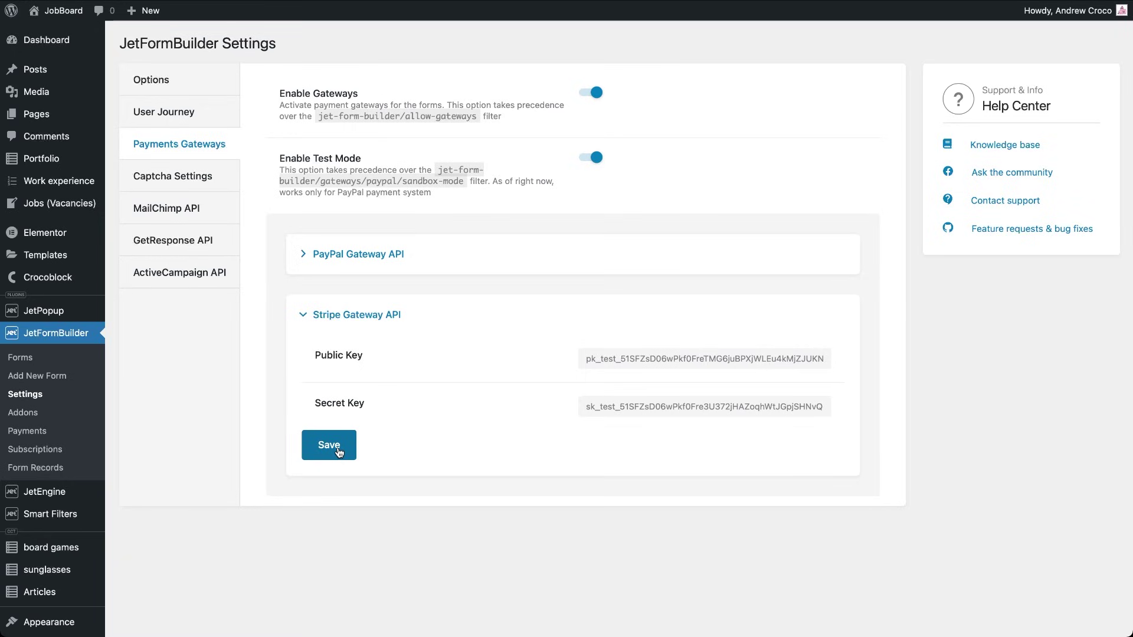
# Step: Start a blank form, delete its hidden post_id field, and title it Registration Form
pyautogui.click(50, 379)
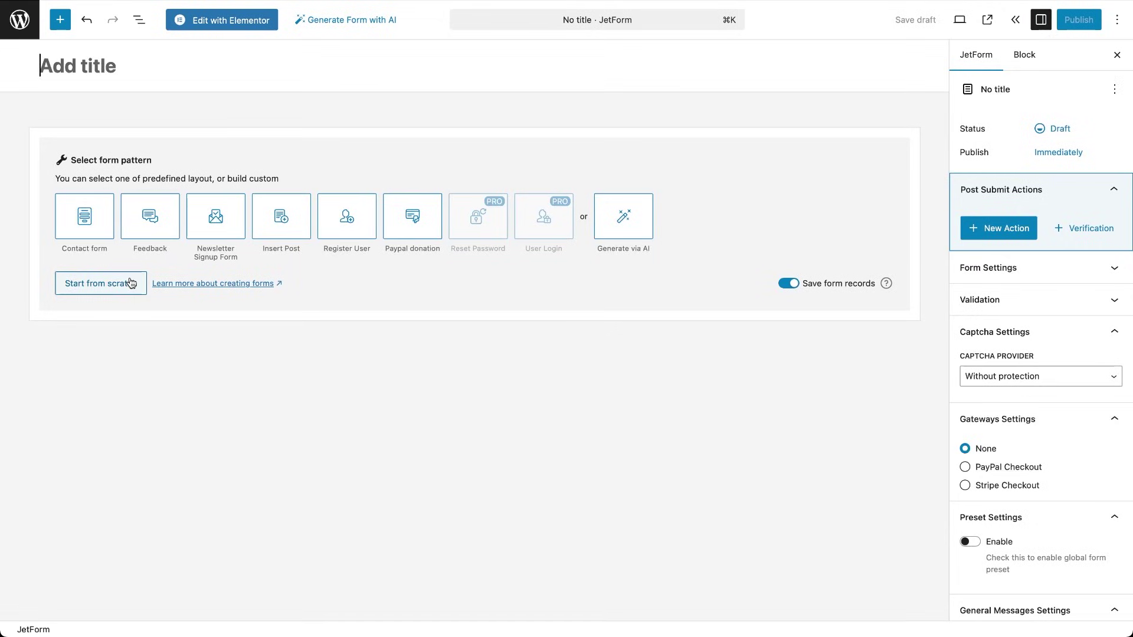
pyautogui.click(131, 282)
pyautogui.click(180, 110)
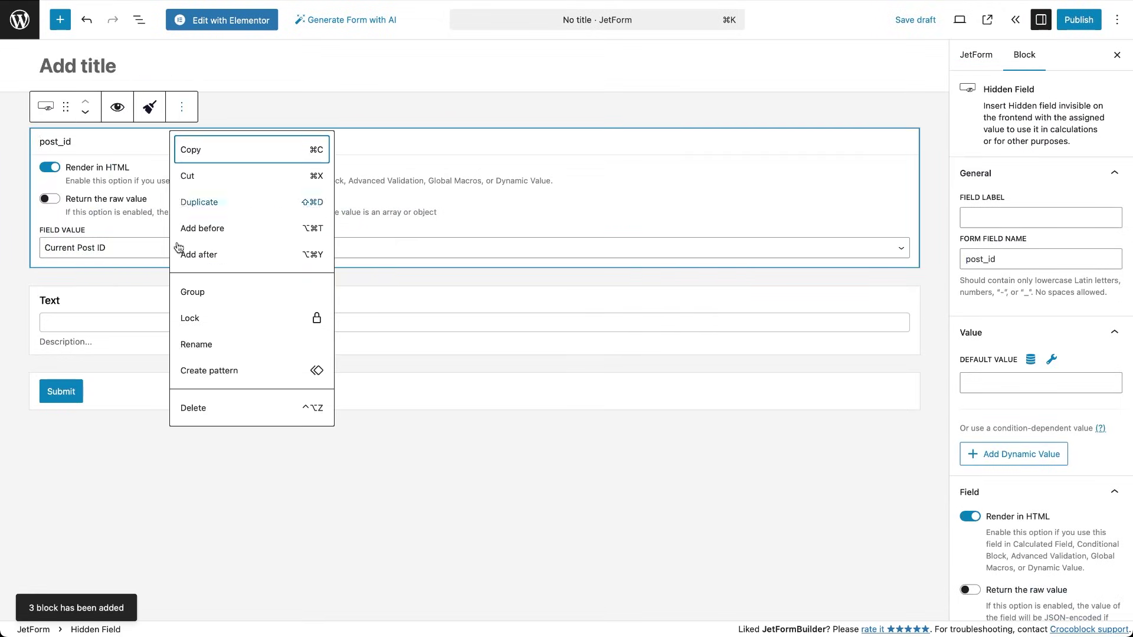
pyautogui.click(188, 408)
pyautogui.click(98, 66)
pyautogui.write('Registration Form')
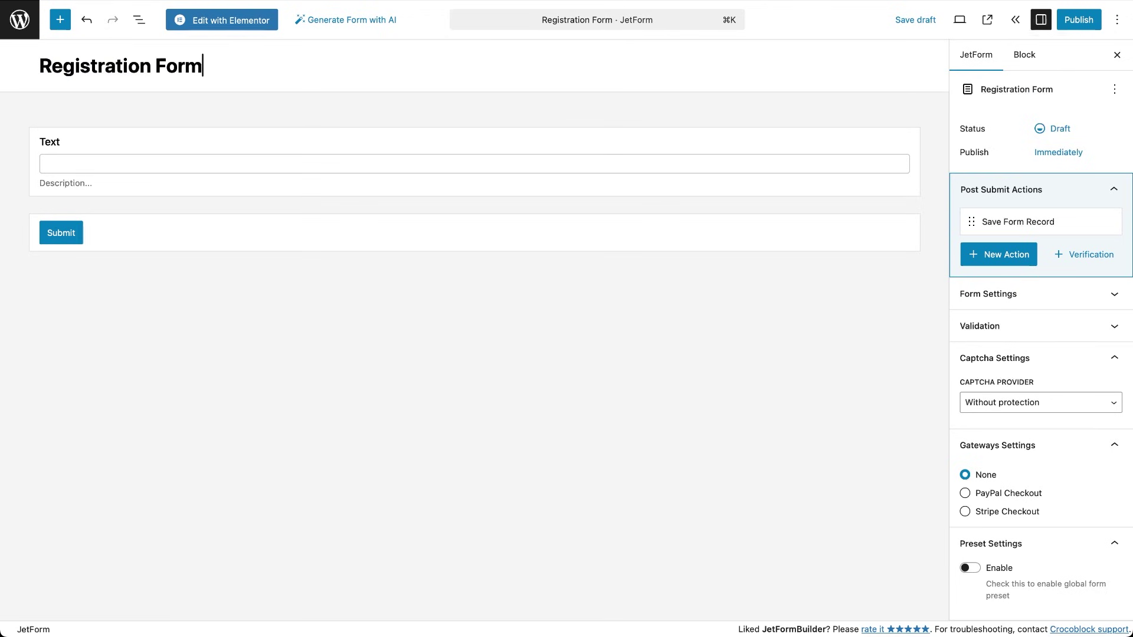
# Step: Relabel the text field First Name and add Last Name, Email and Password fields
pyautogui.doubleClick(48, 141)
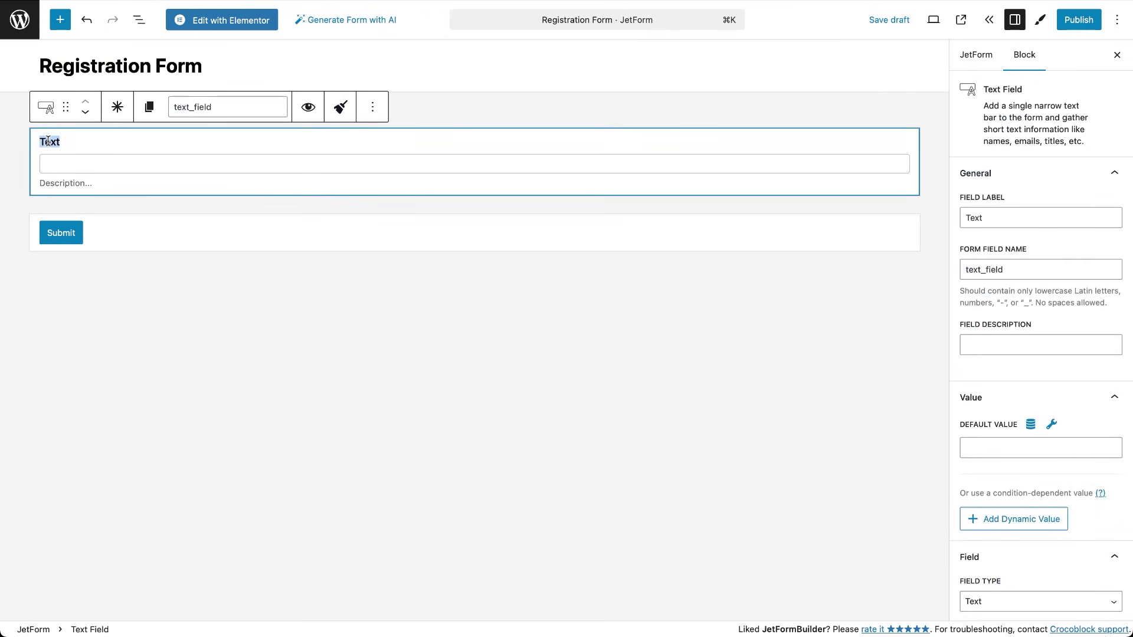
pyautogui.write('First Name')
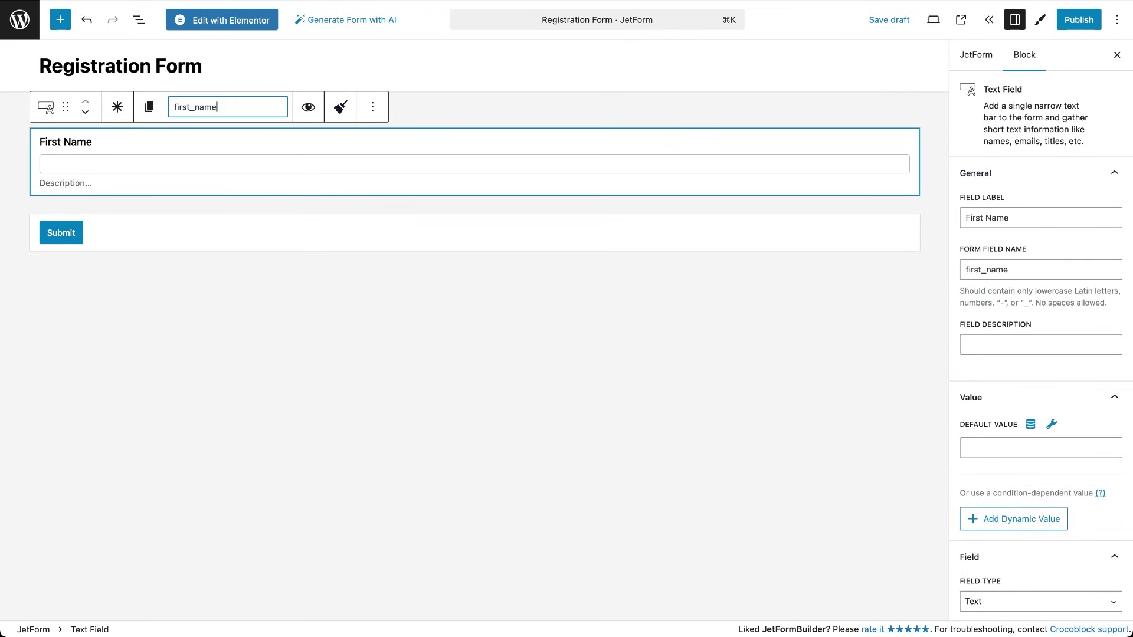
pyautogui.press('super+v')
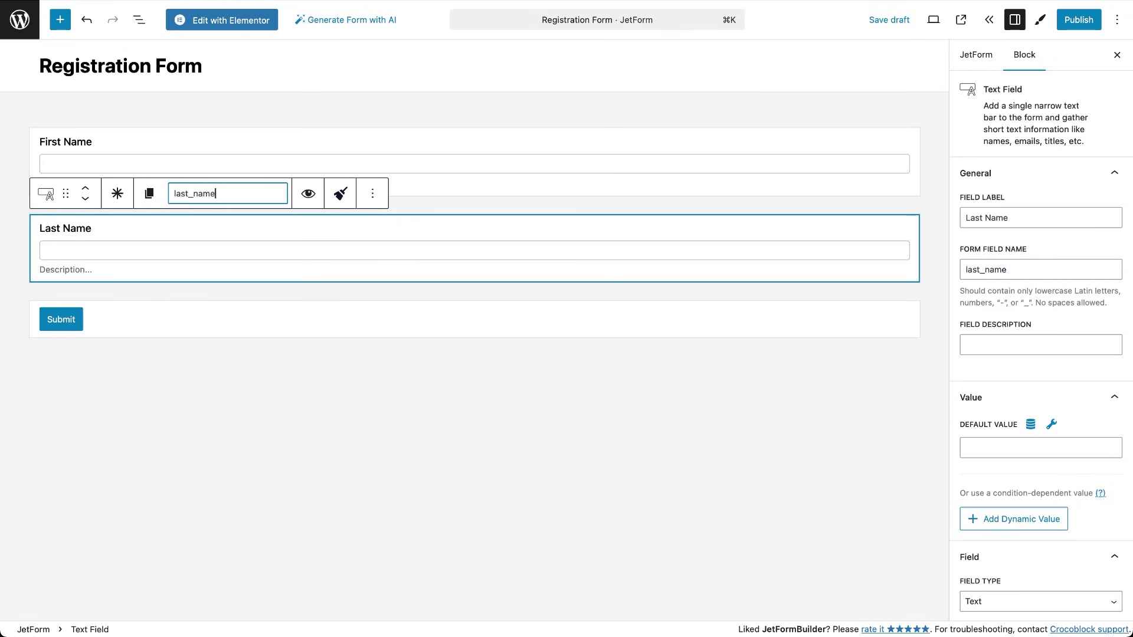
pyautogui.press('super+v')
pyautogui.press('super+v')
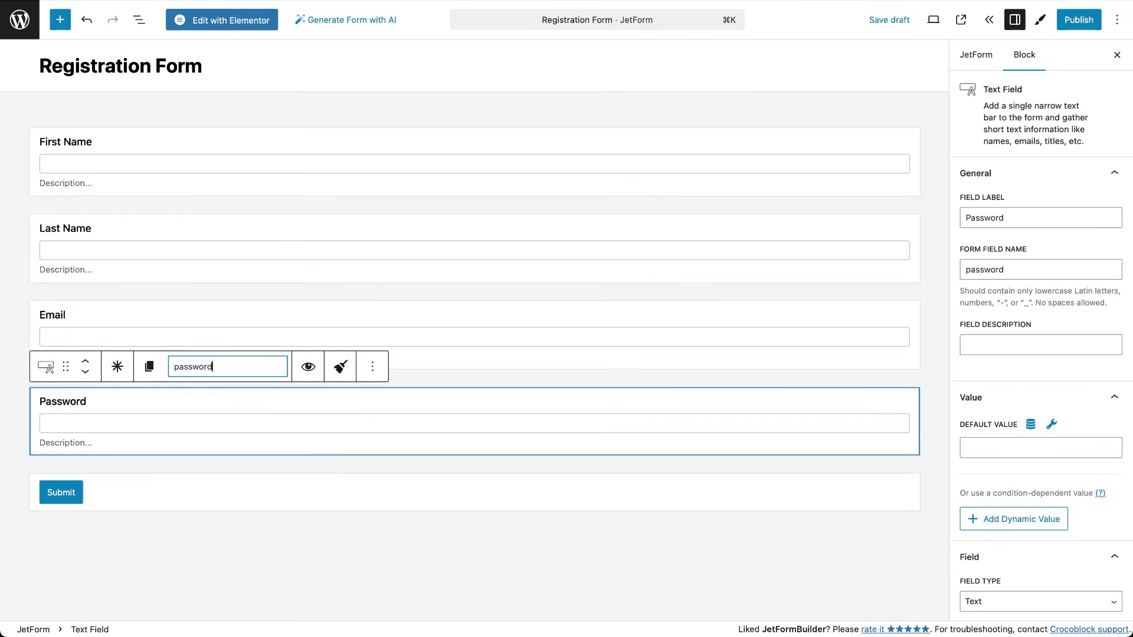
pyautogui.click(14, 418)
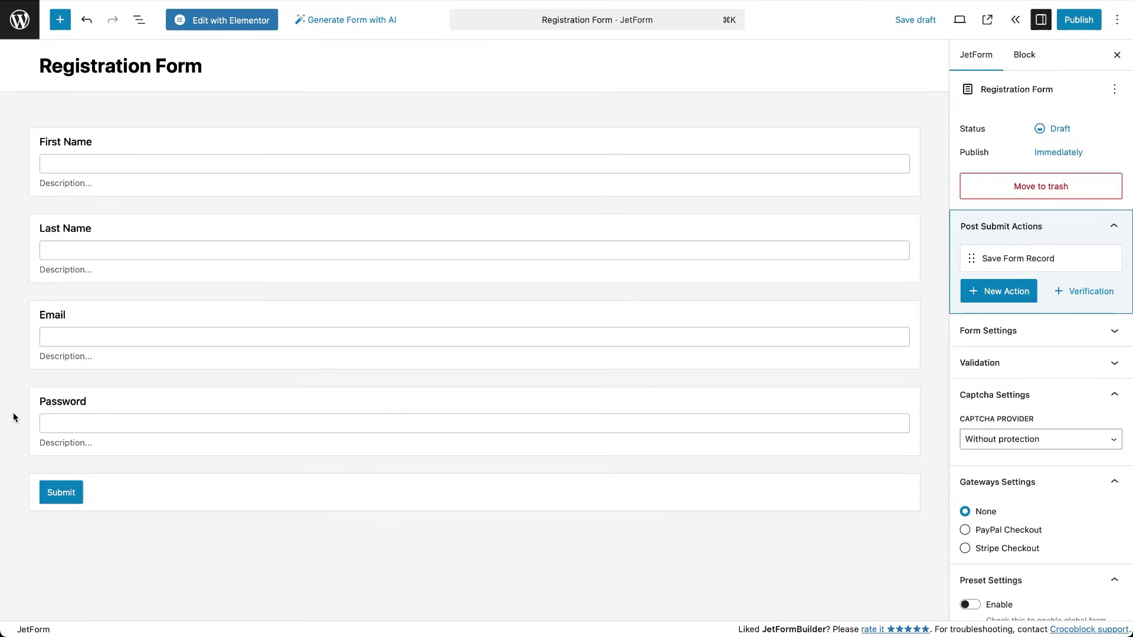
# Step: Change the submit button's label to 'Register'
pyautogui.doubleClick(65, 500)
pyautogui.write('Register')
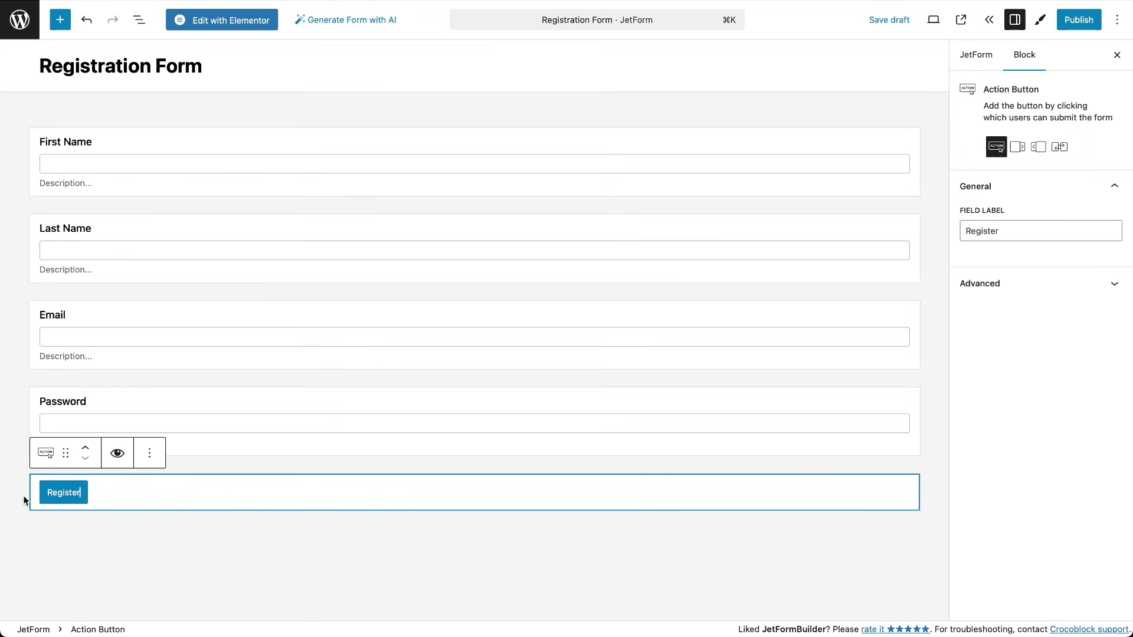
pyautogui.click(20, 499)
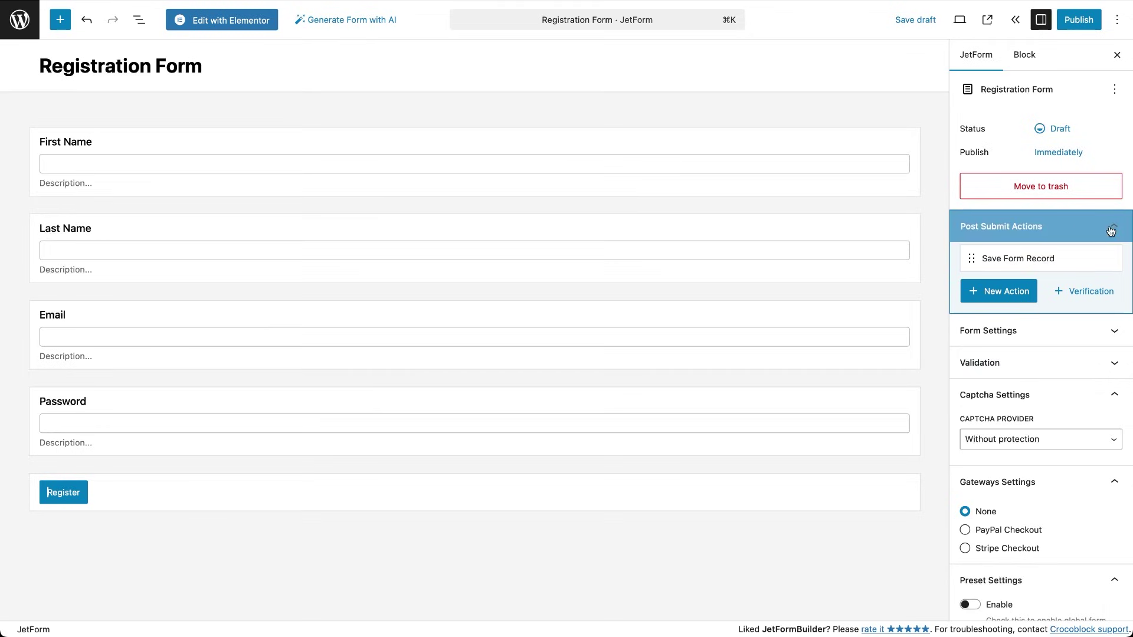
pyautogui.moveTo(994, 267)
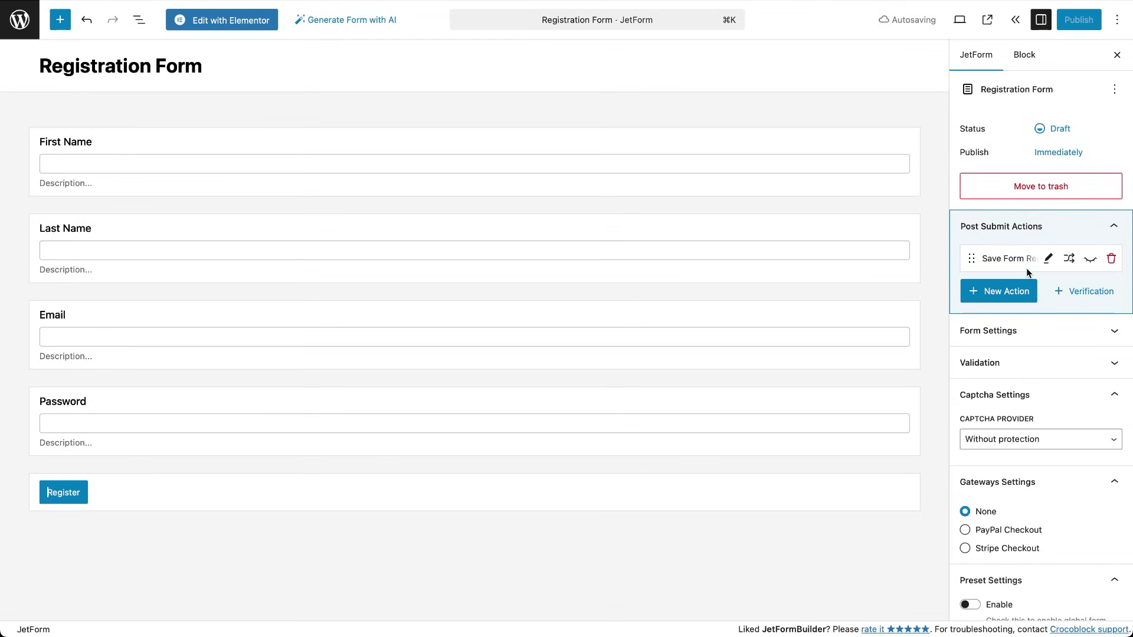
# Step: Add a Register User action mapping login to First Name, email to Email, both passwords to Password
pyautogui.click(975, 295)
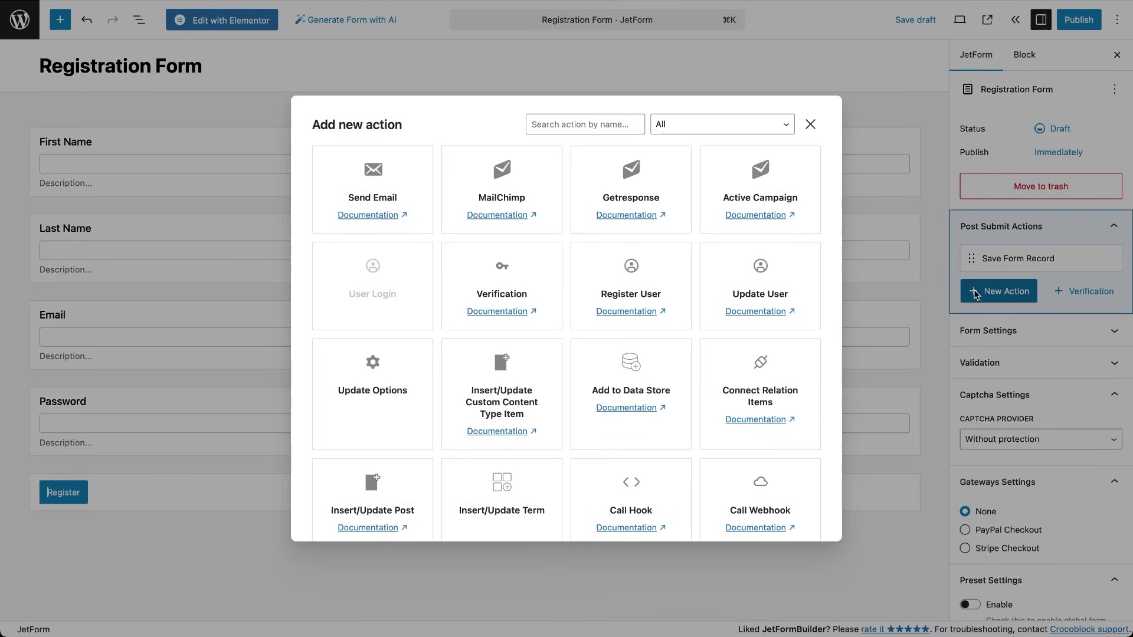
pyautogui.click(632, 288)
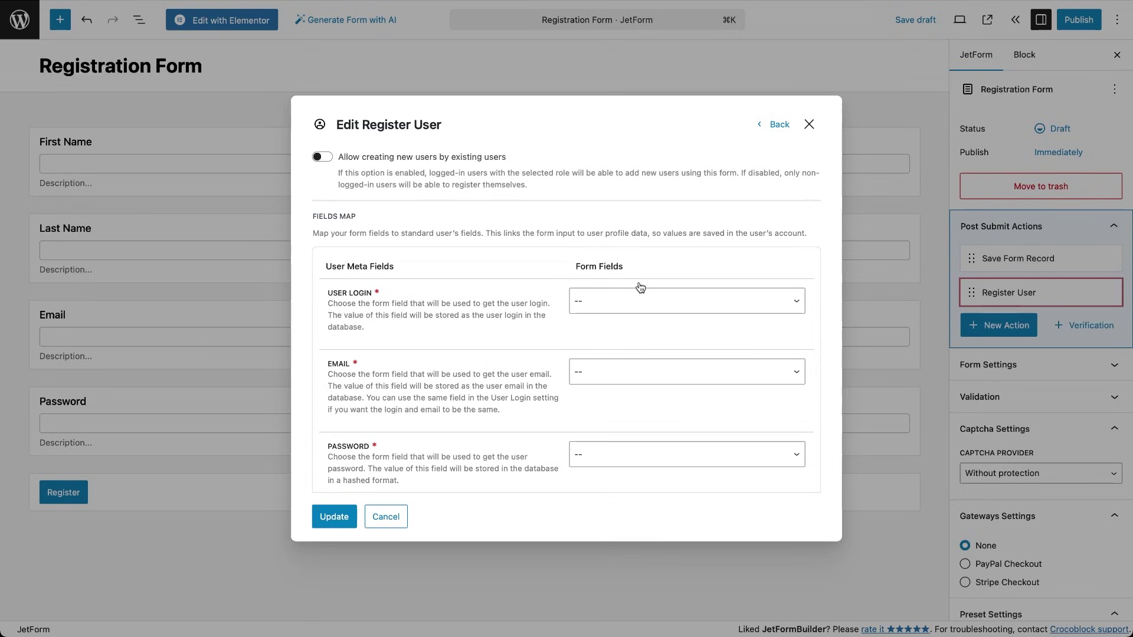
pyautogui.scroll(-4, 640, 287)
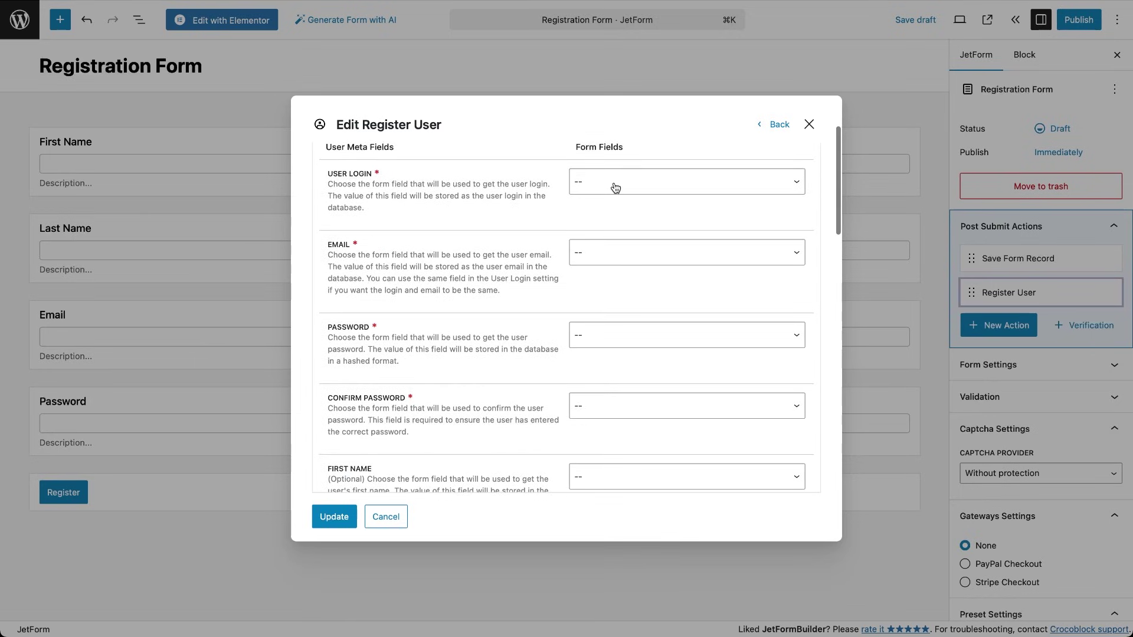
pyautogui.click(615, 188)
pyautogui.click(609, 189)
pyautogui.click(601, 253)
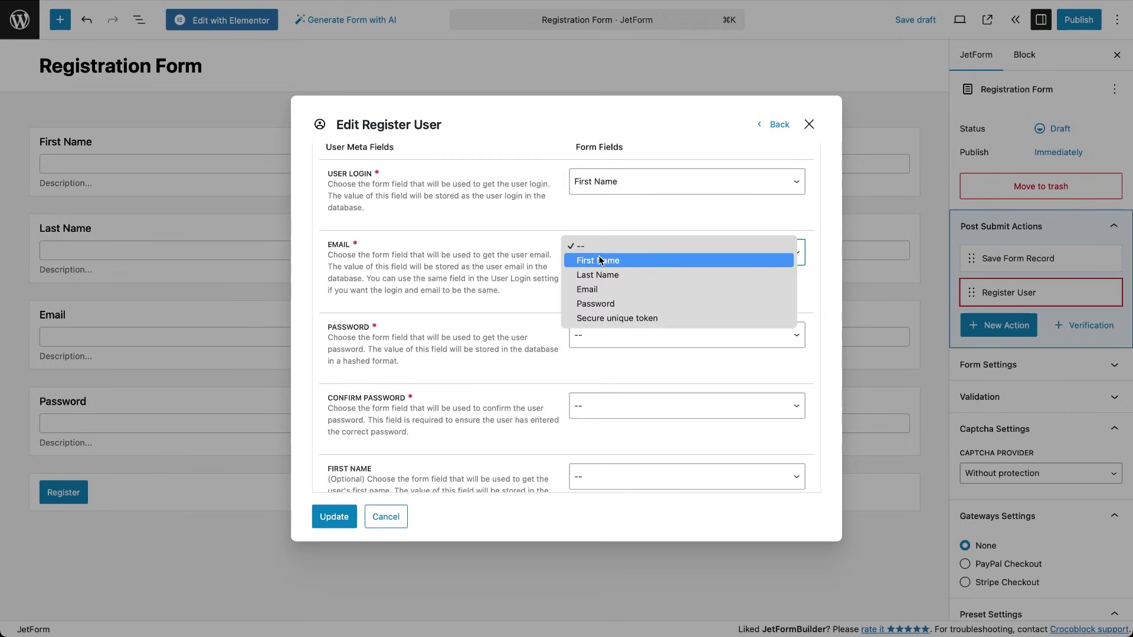
pyautogui.click(594, 290)
pyautogui.click(595, 336)
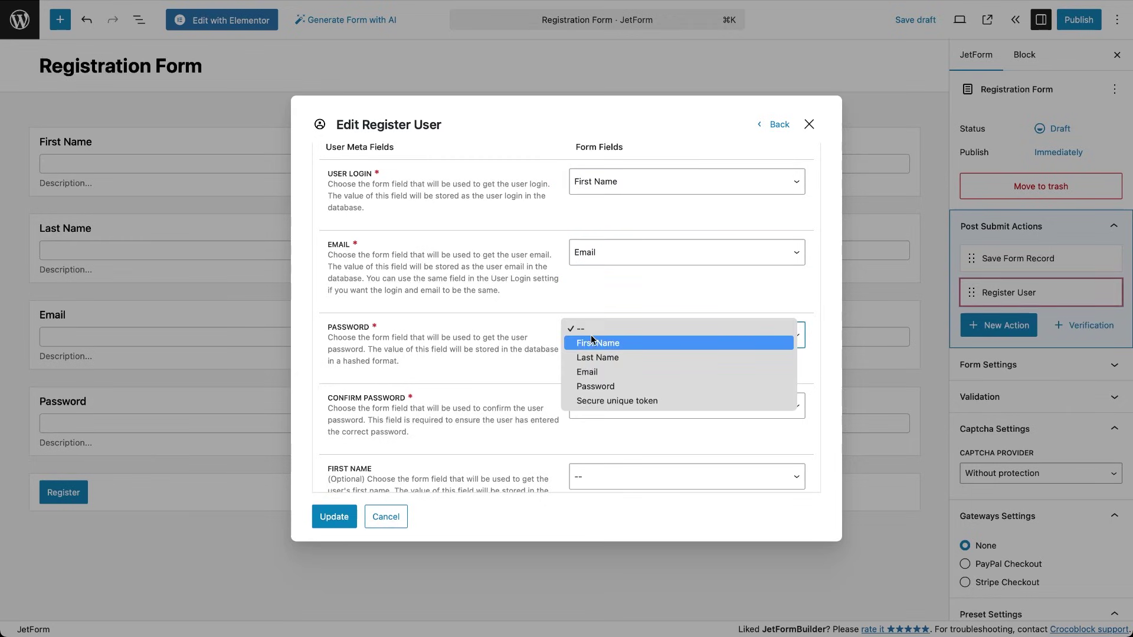
pyautogui.click(596, 386)
pyautogui.click(593, 410)
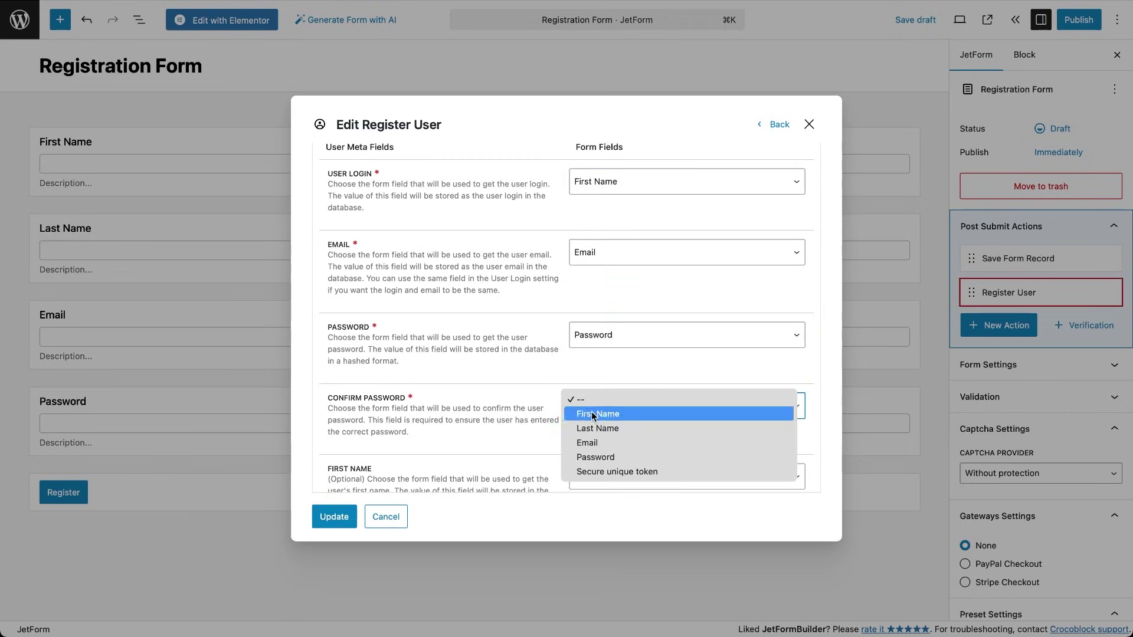
pyautogui.click(594, 457)
# Step: Give new users the Contributor role, log them in after registering, and save the action
pyautogui.scroll(-3, 500, 462)
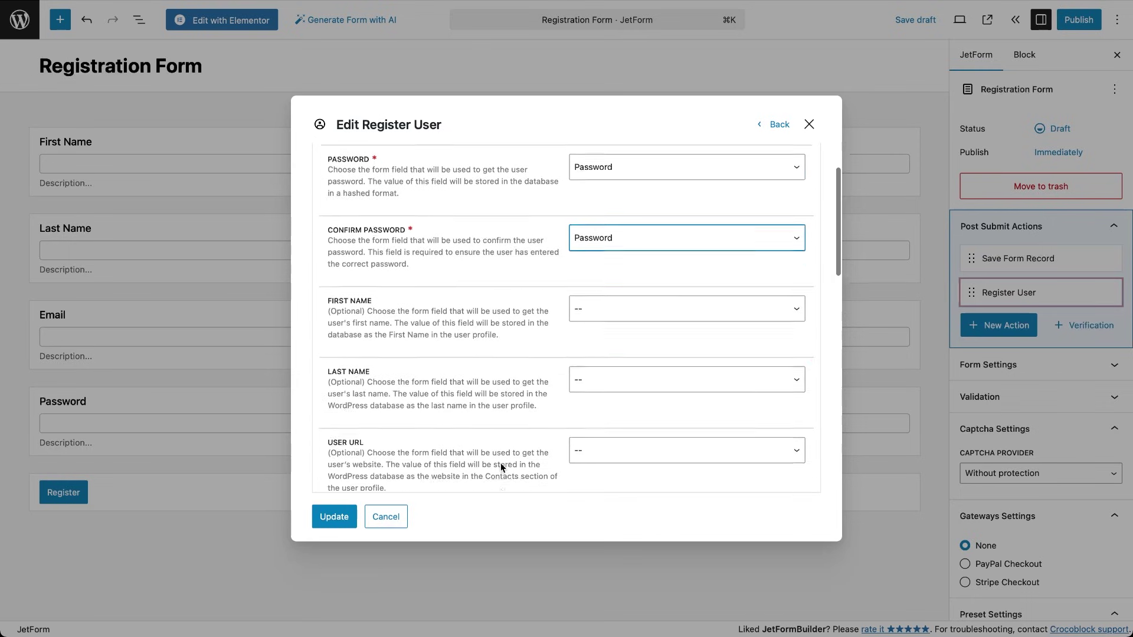
pyautogui.scroll(-5, 501, 463)
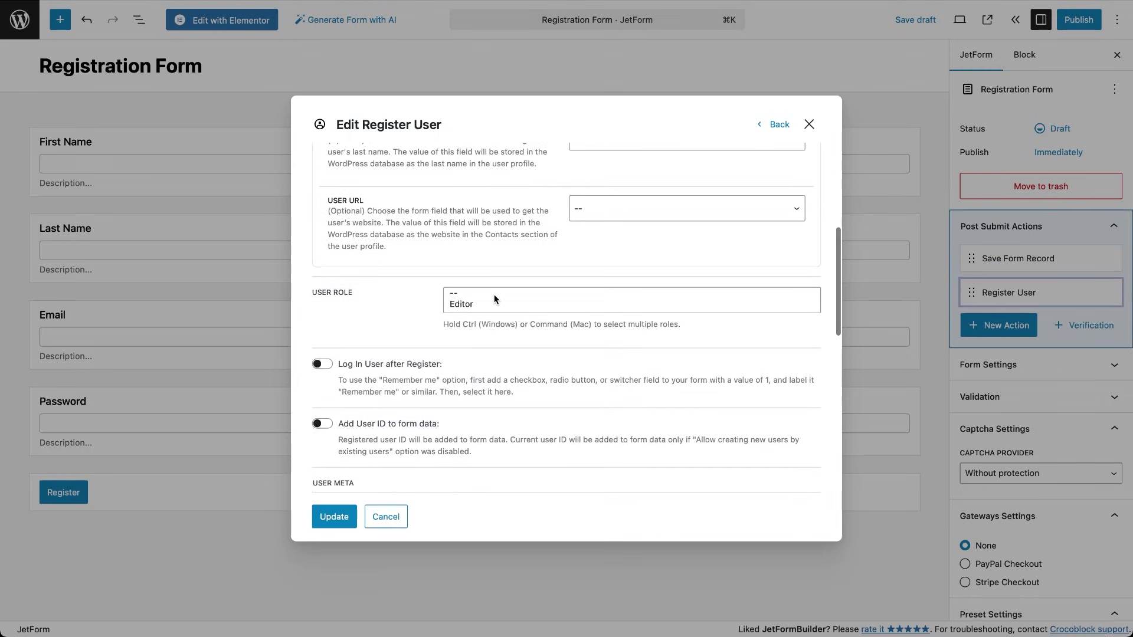
pyautogui.click(495, 295)
pyautogui.press('Down')
pyautogui.press('Down')
pyautogui.press('Down')
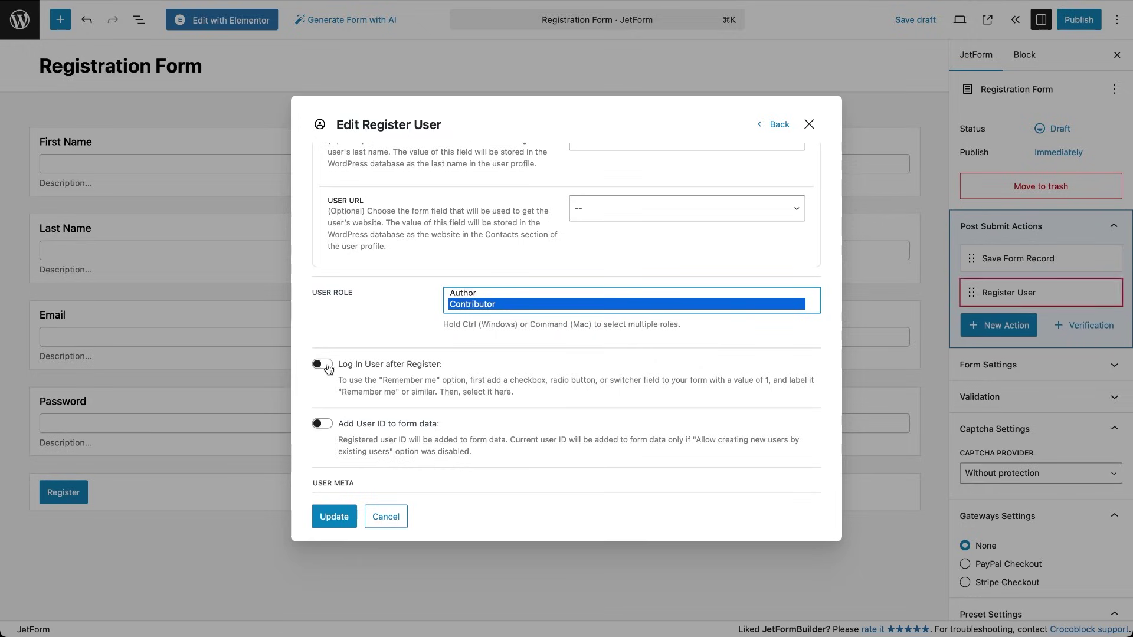
pyautogui.click(324, 365)
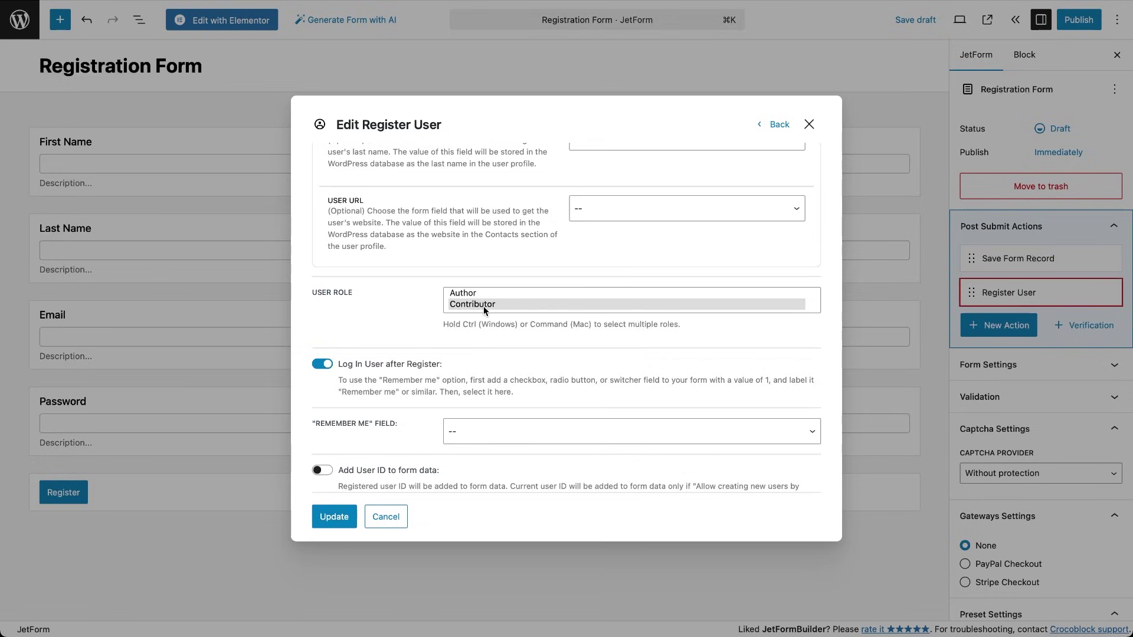
pyautogui.click(338, 523)
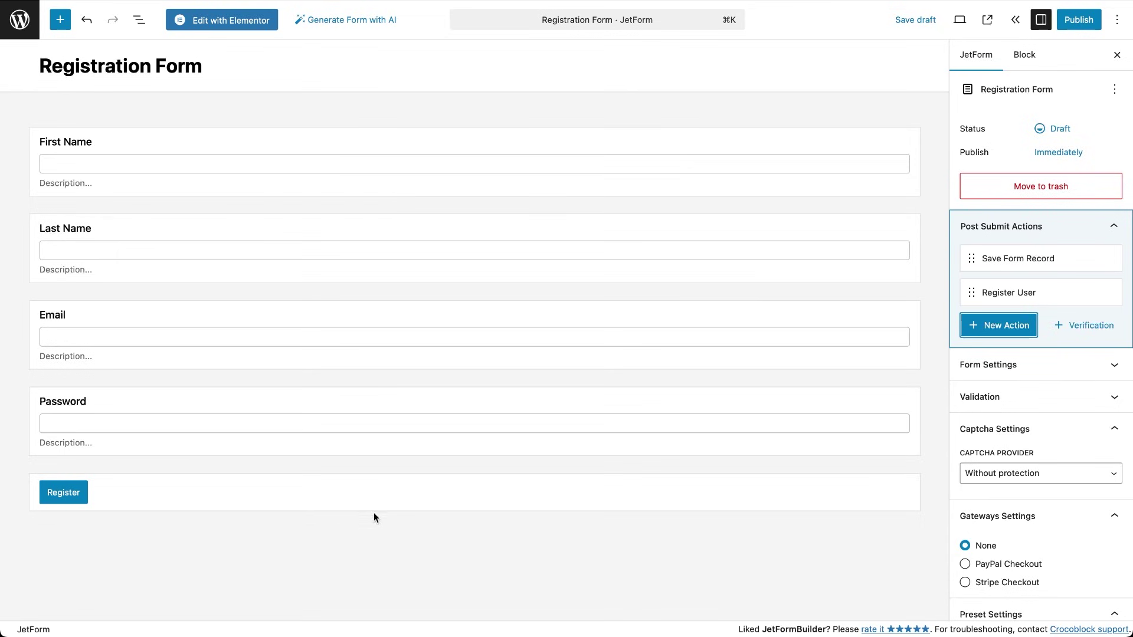
# Step: Match Register User to the DEFAULT.PROCESS event, then publish the Registration Form
pyautogui.moveTo(1045, 295)
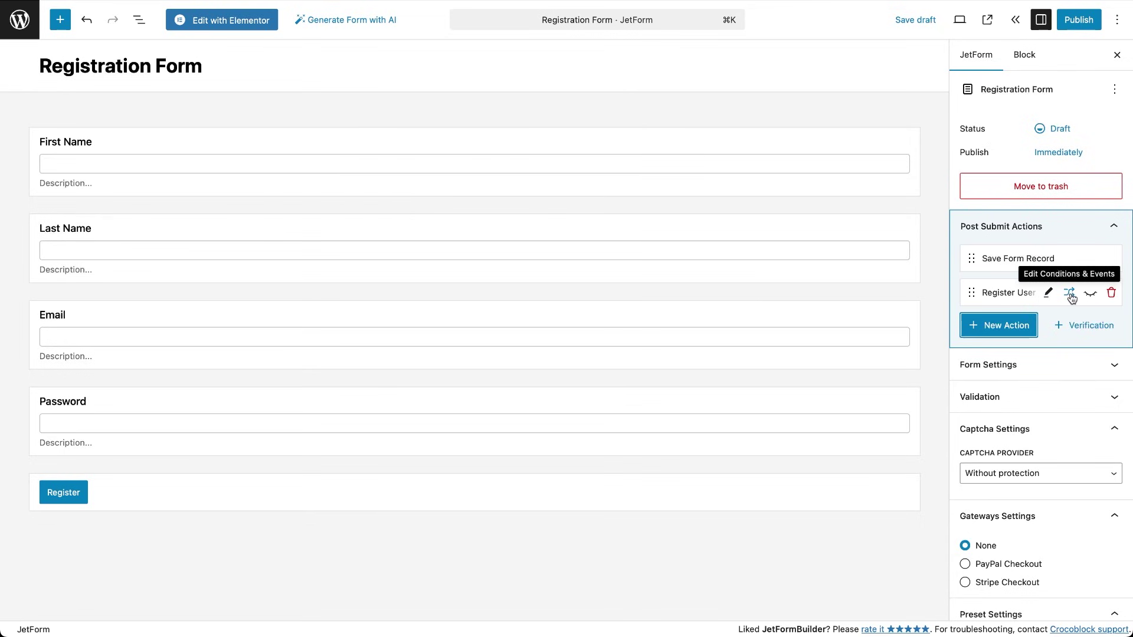
pyautogui.click(1070, 295)
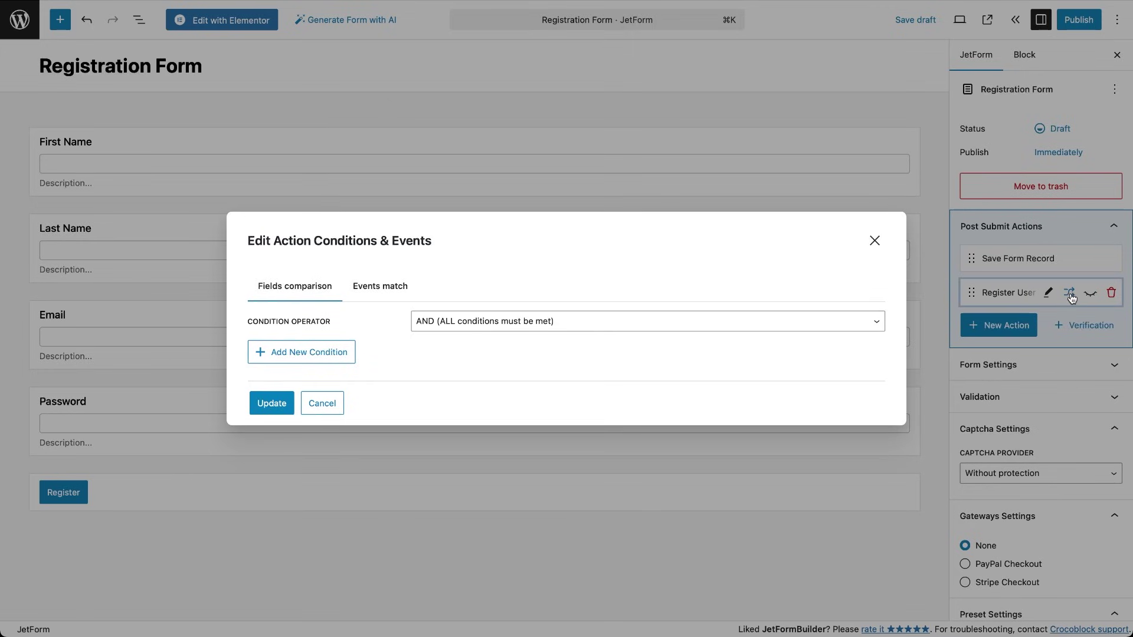
pyautogui.click(400, 292)
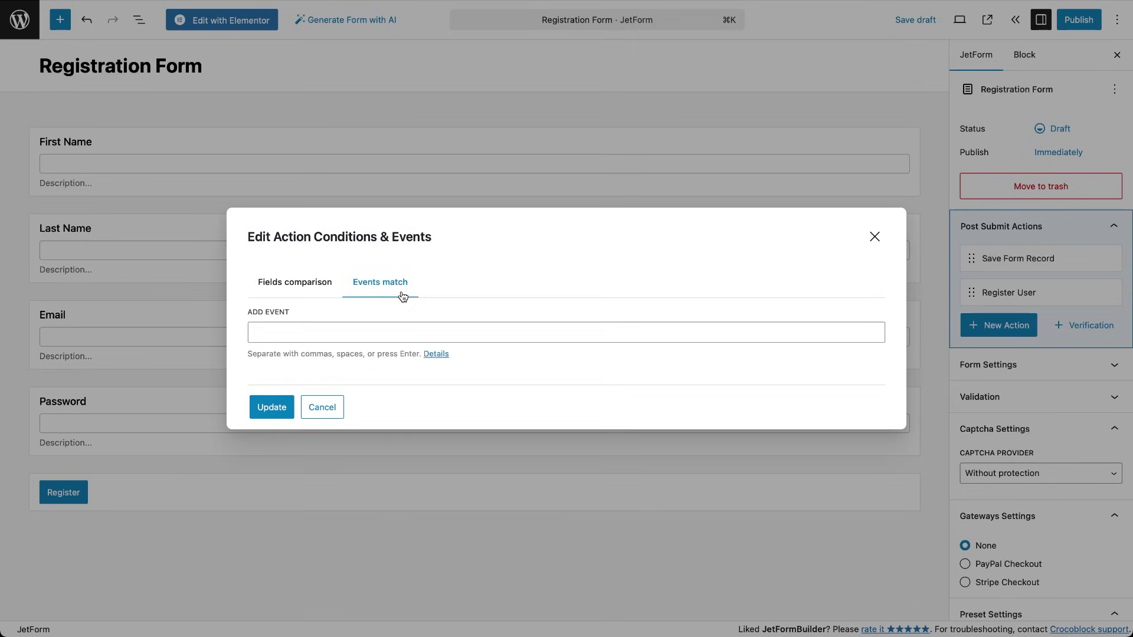
pyautogui.click(350, 333)
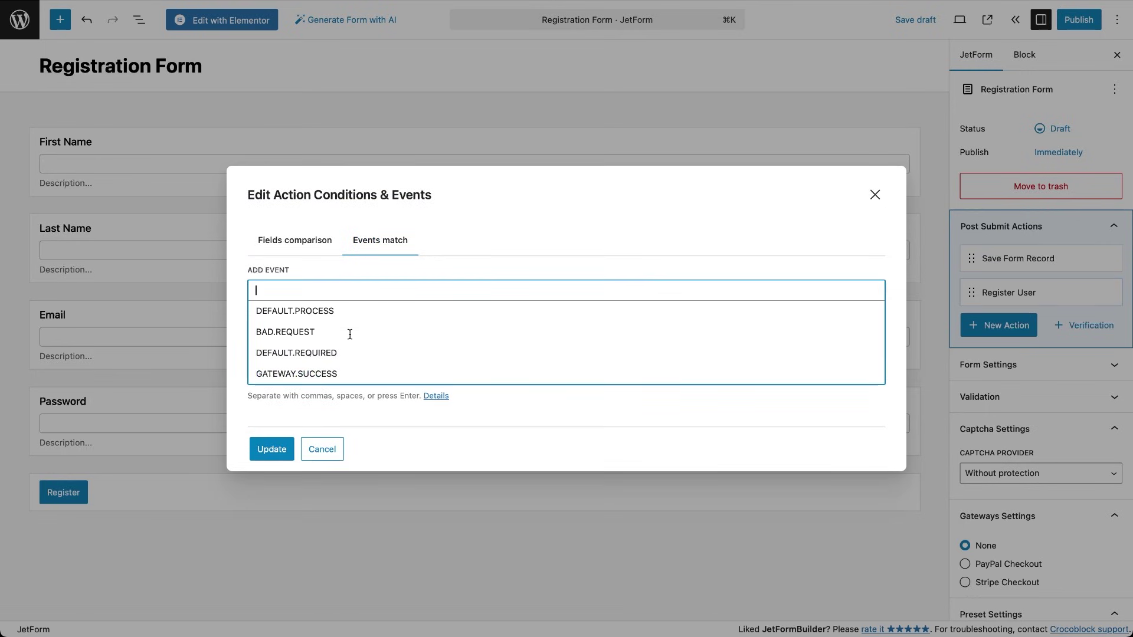
pyautogui.click(328, 311)
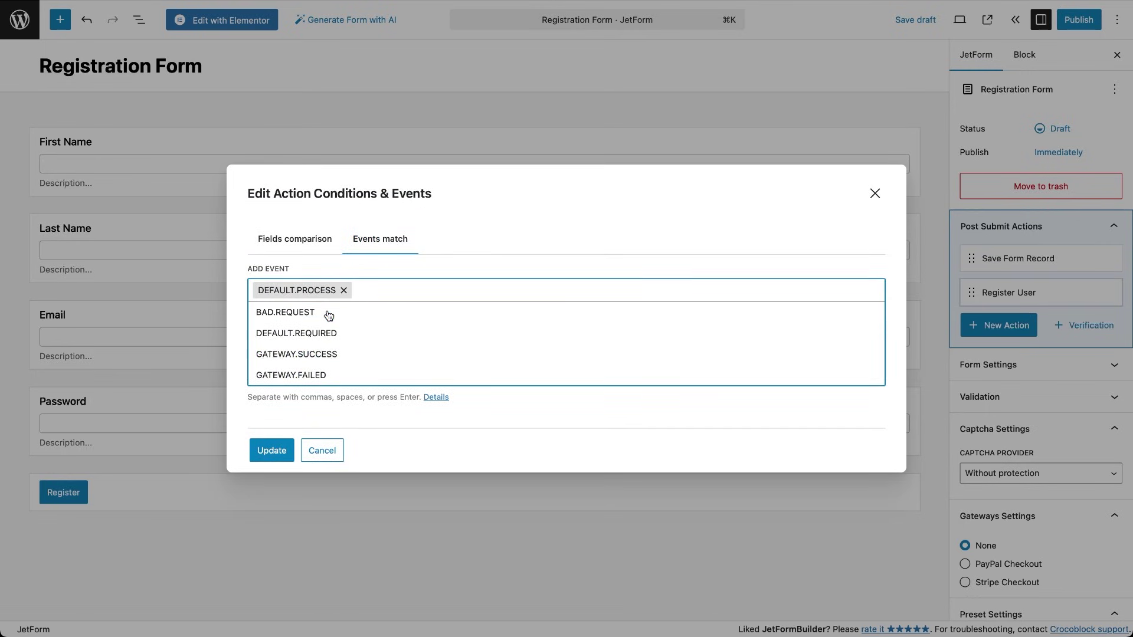
pyautogui.click(274, 452)
pyautogui.click(274, 410)
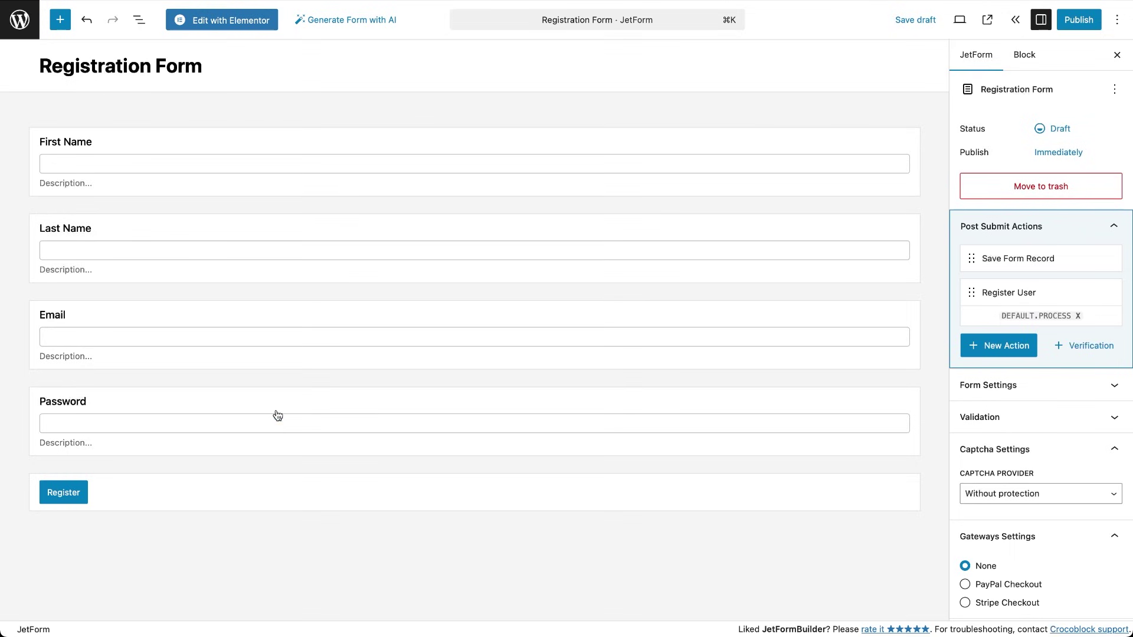
pyautogui.click(1076, 24)
pyautogui.click(1075, 21)
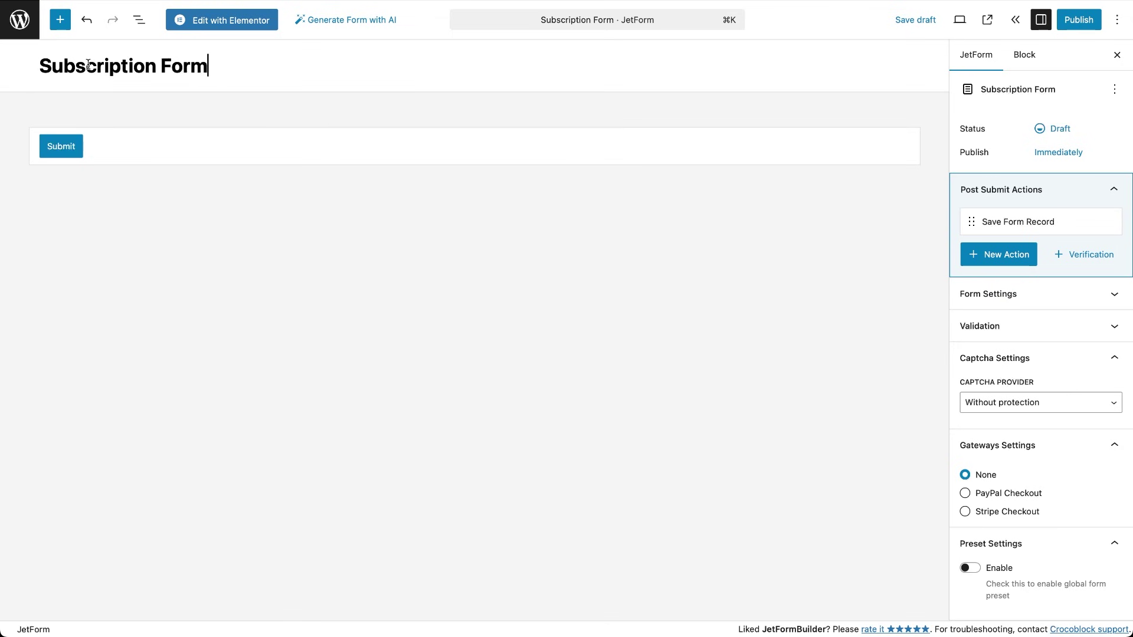
# Step: Insert a required Checkbox Field with a subscription question option
pyautogui.click(60, 20)
pyautogui.write('check')
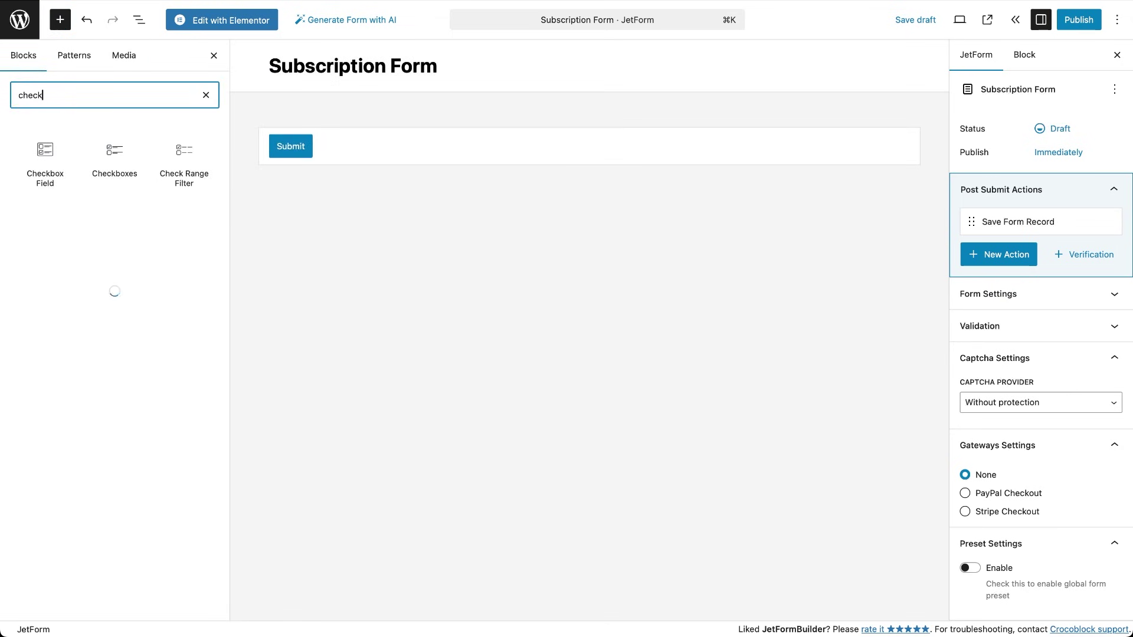
pyautogui.click(45, 167)
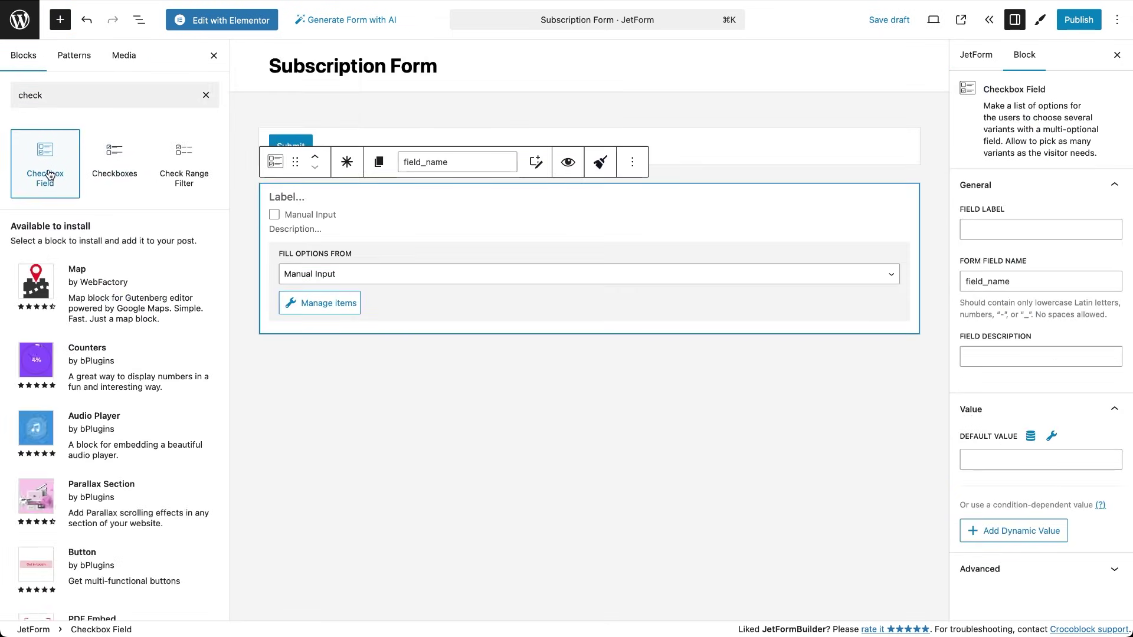
pyautogui.click(317, 302)
pyautogui.click(311, 316)
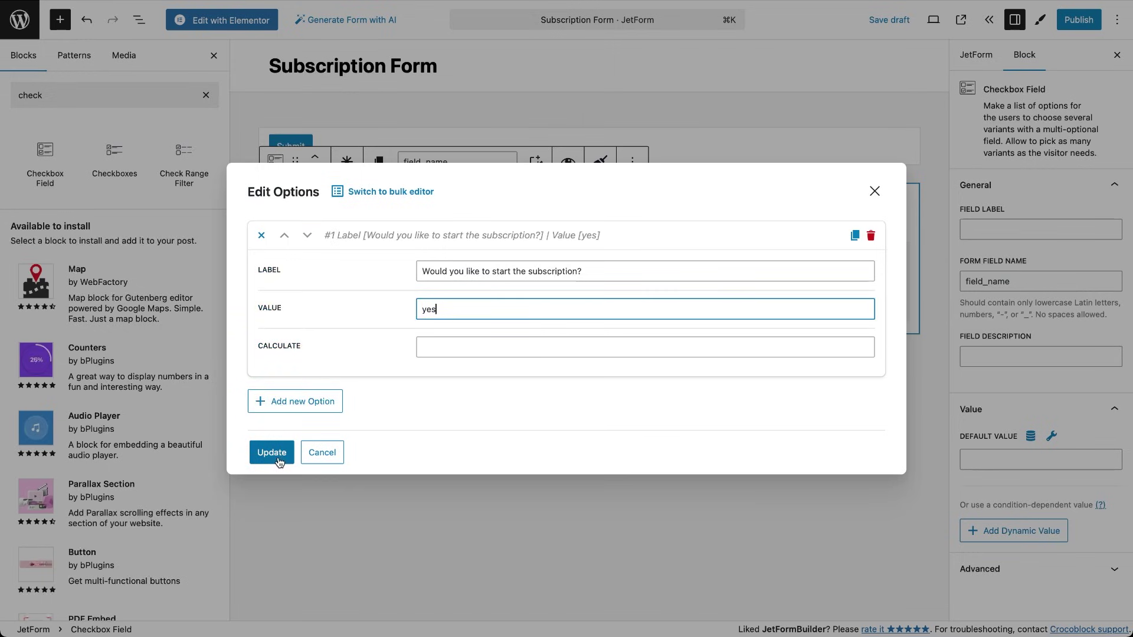
pyautogui.click(271, 453)
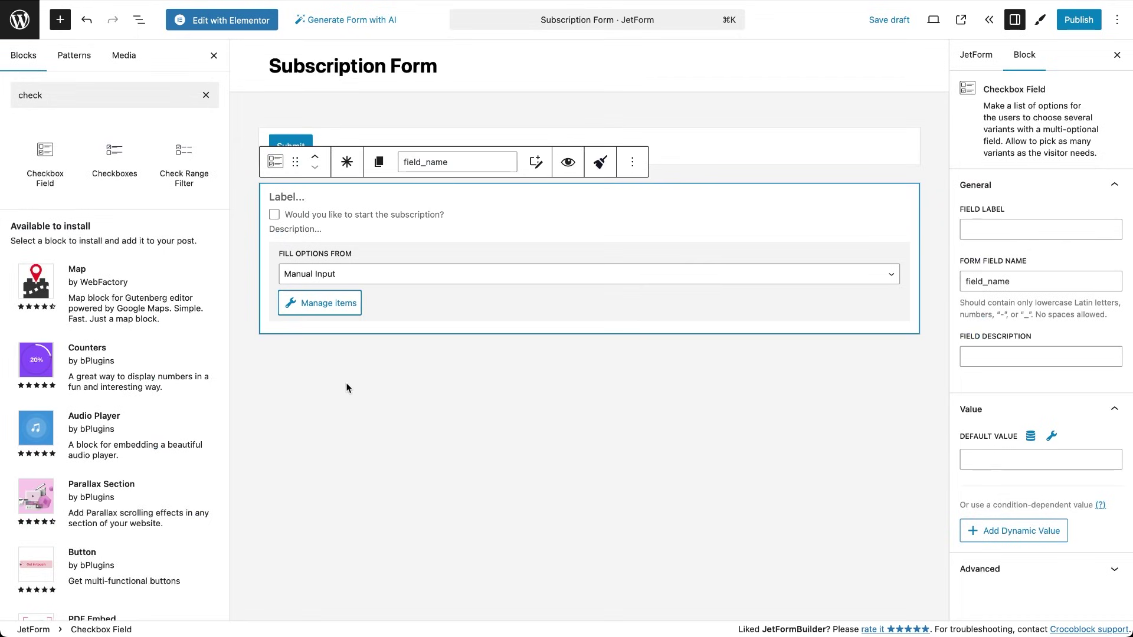
pyautogui.click(347, 162)
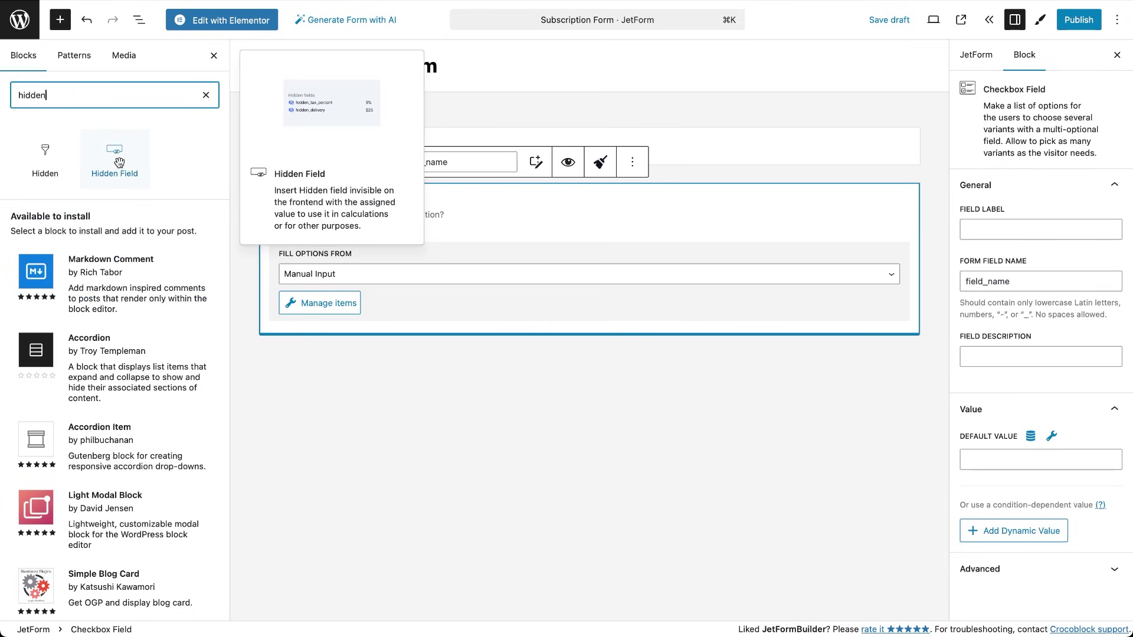
# Step: Add a hidden user_id field holding Current User ID and move Submit below it
pyautogui.moveTo(114, 162); pyautogui.dragTo(348, 387)
pyautogui.click(353, 383)
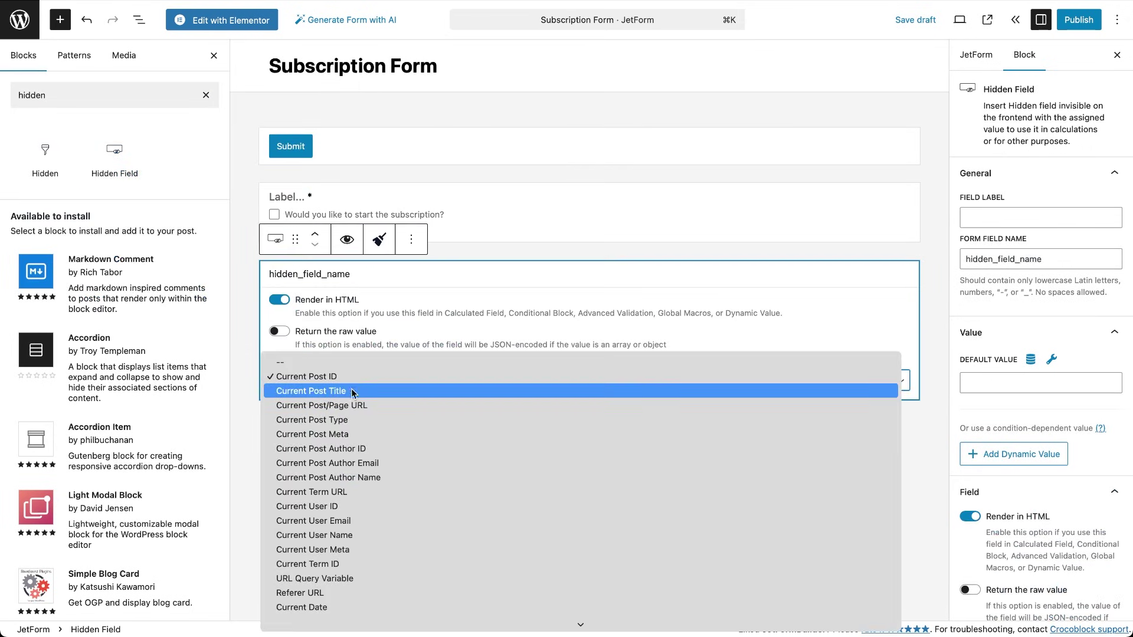
pyautogui.click(336, 506)
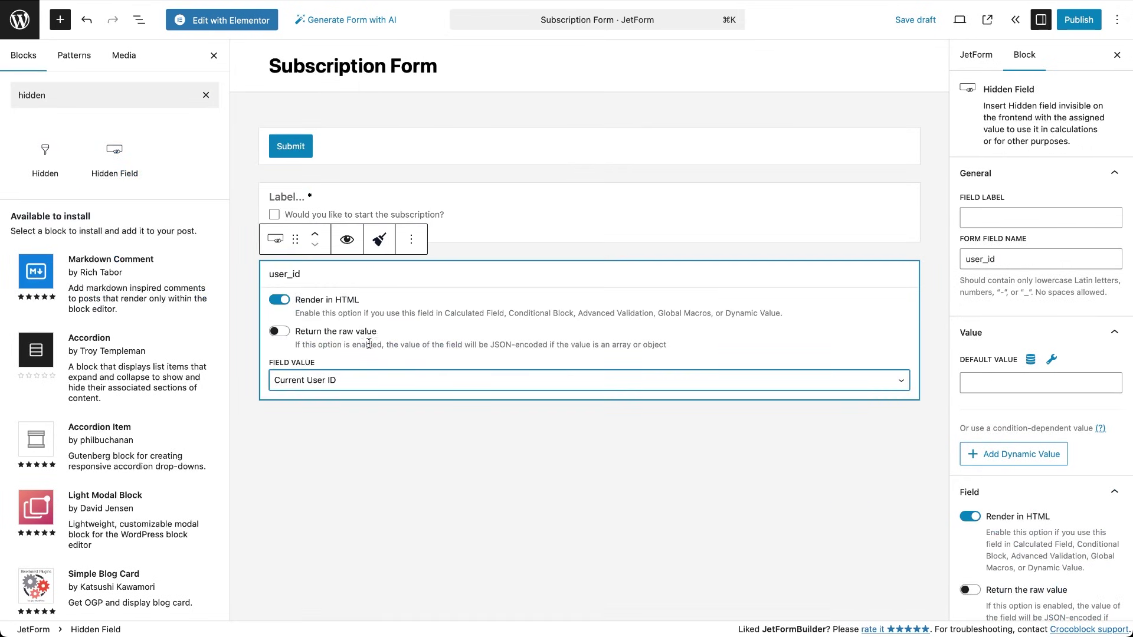
pyautogui.click(356, 151)
pyautogui.moveTo(303, 111); pyautogui.dragTo(287, 322)
pyautogui.hotkey('ctrl', 'a')
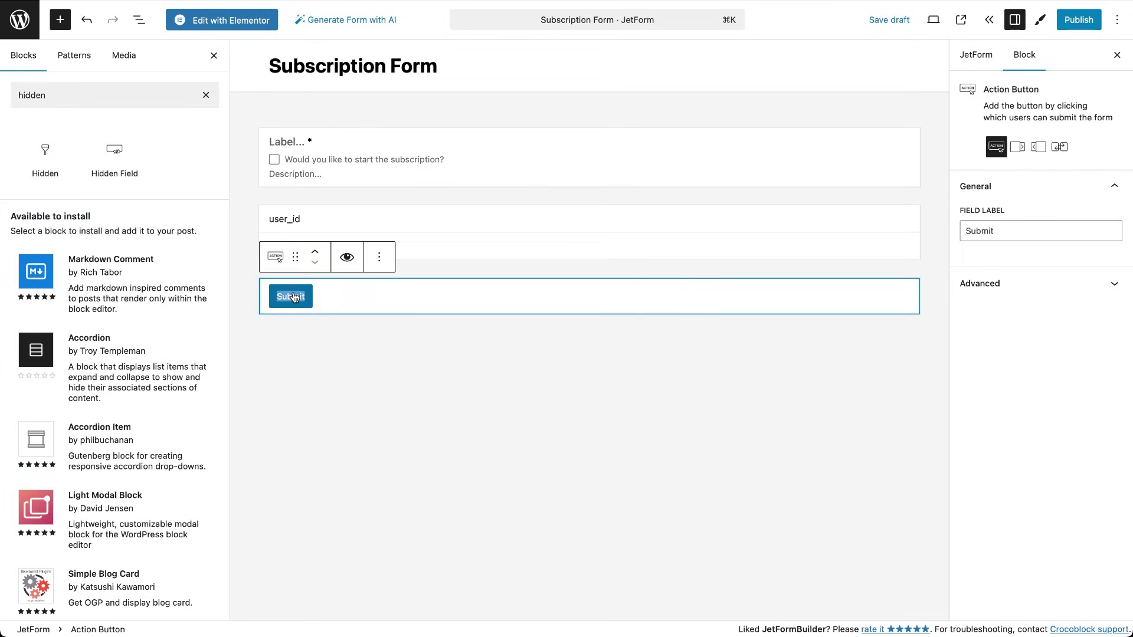
# Step: Rename the button 'Subscribe' and choose Stripe Checkout as the form's payment gateway
pyautogui.write('Subscribe')
pyautogui.click(635, 402)
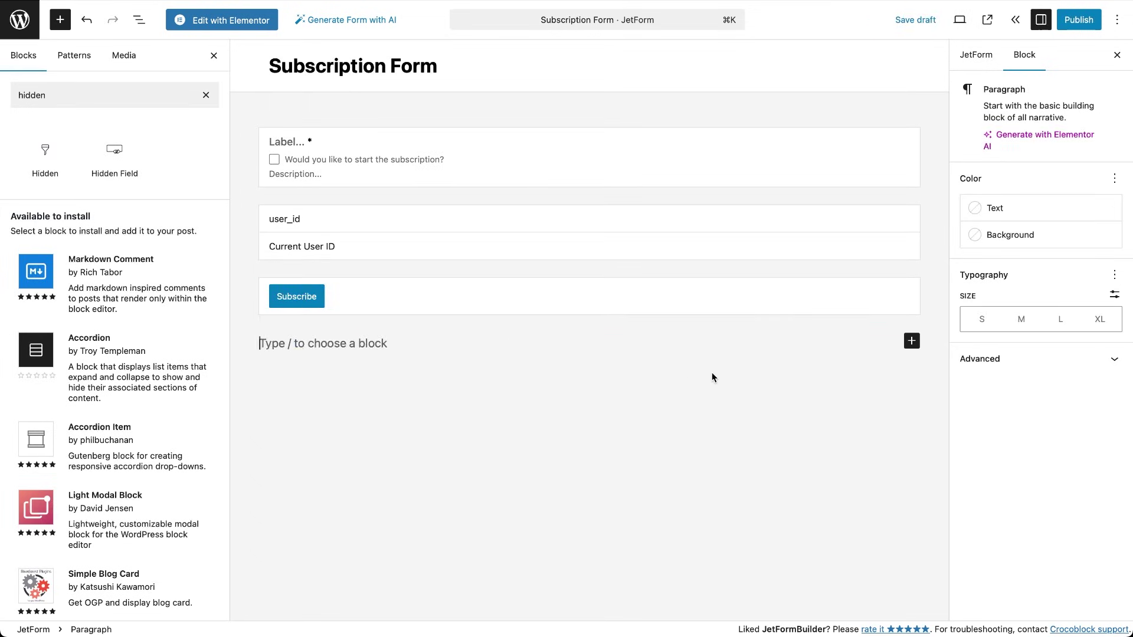
pyautogui.click(975, 54)
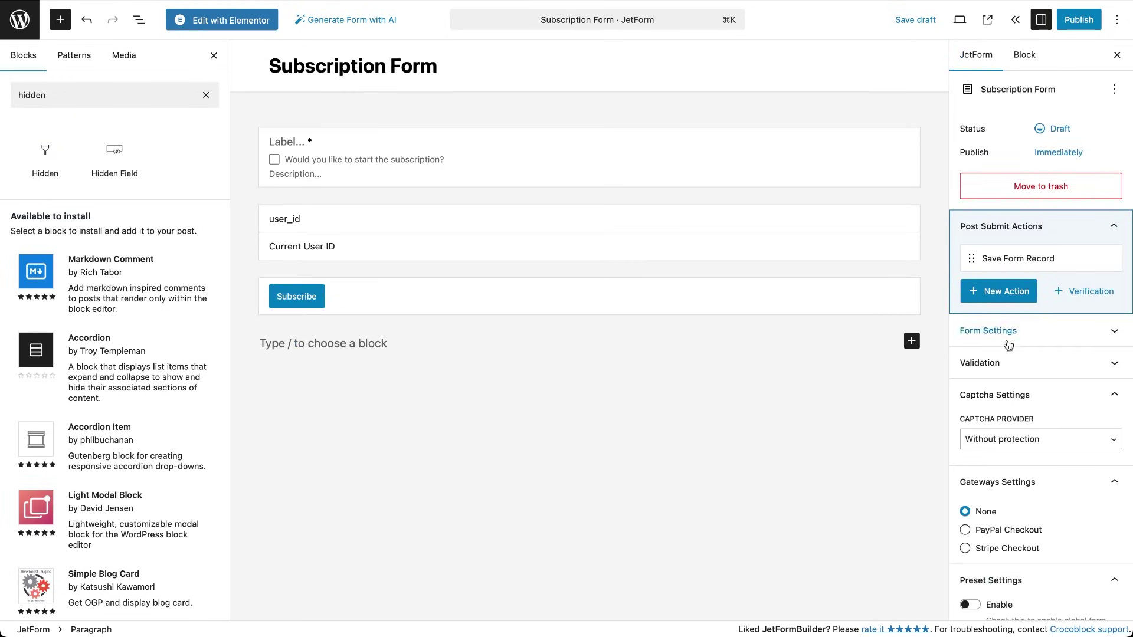
pyautogui.scroll(-1, 1000, 443)
pyautogui.scroll(-2, 1000, 444)
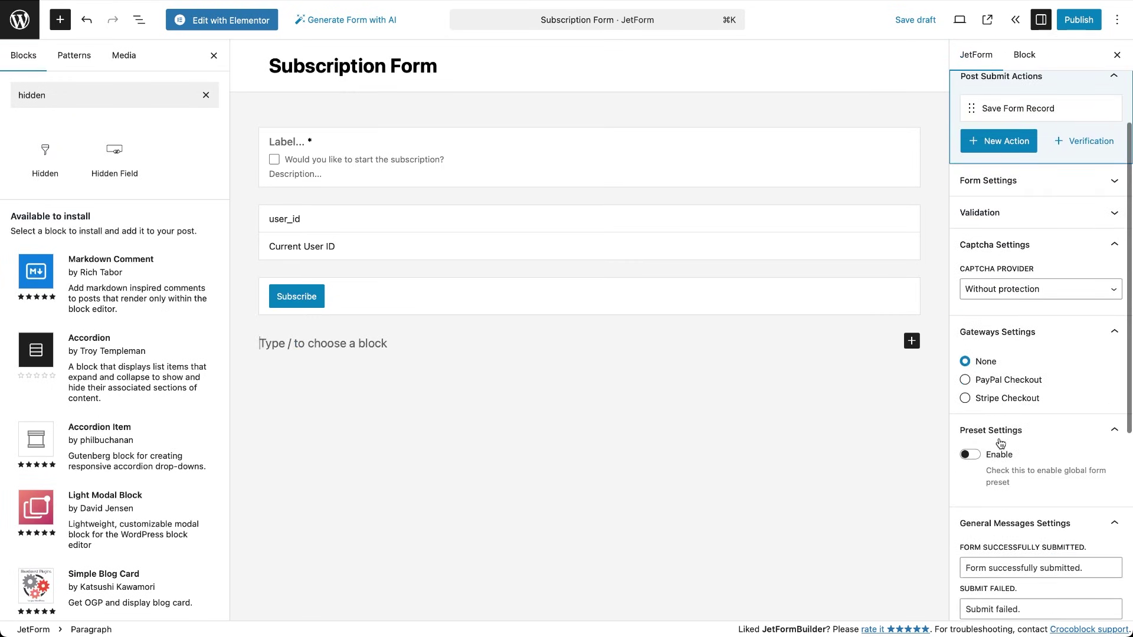
pyautogui.click(965, 399)
# Step: Set Stripe Checkout to use global settings with a Subscription gateway action for VIP Job Listings Monthly
pyautogui.click(986, 426)
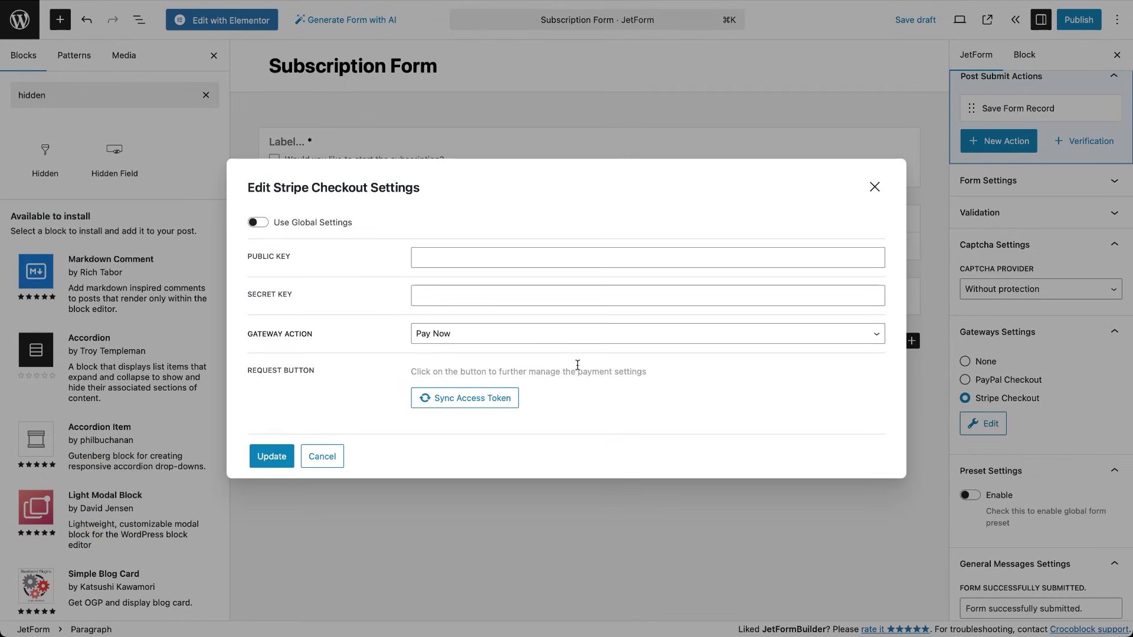
pyautogui.click(258, 222)
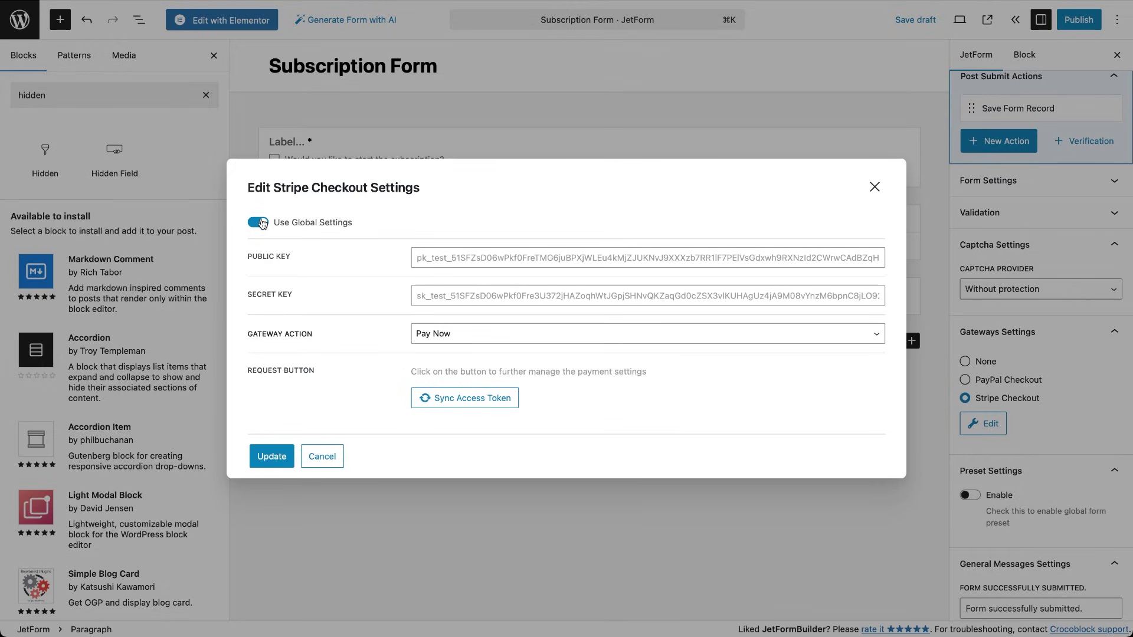
pyautogui.click(459, 334)
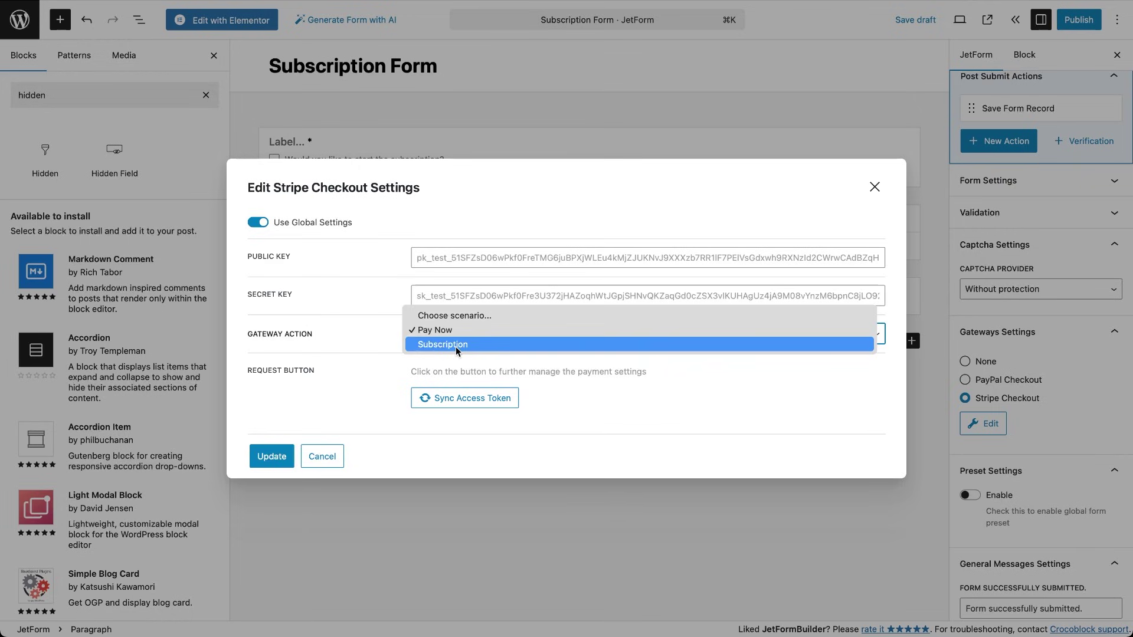
pyautogui.click(456, 346)
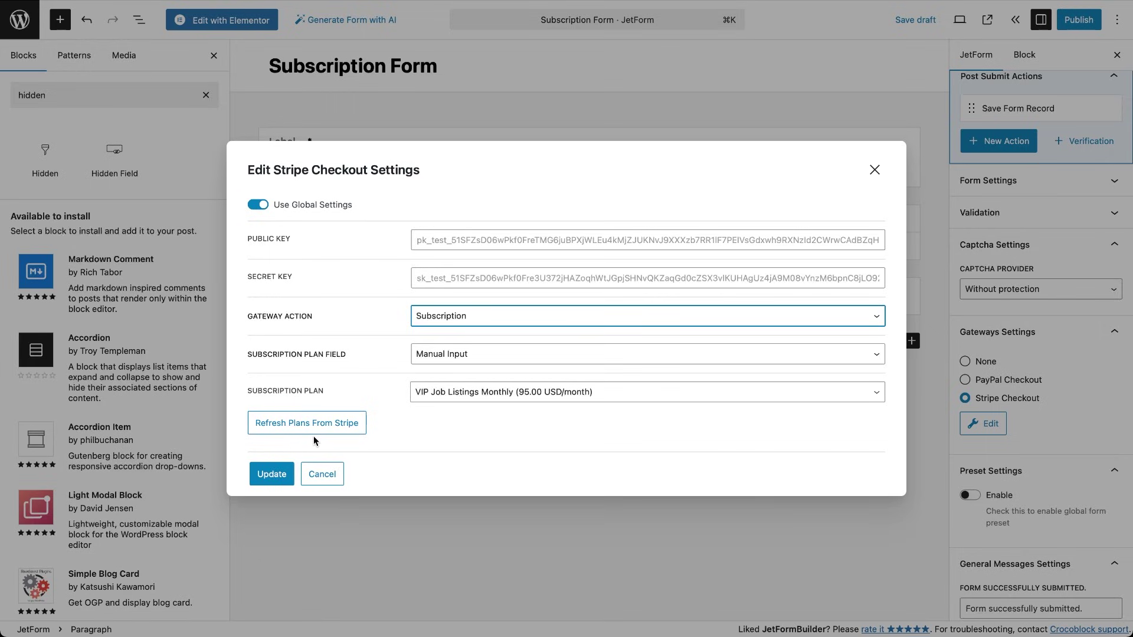
pyautogui.click(269, 474)
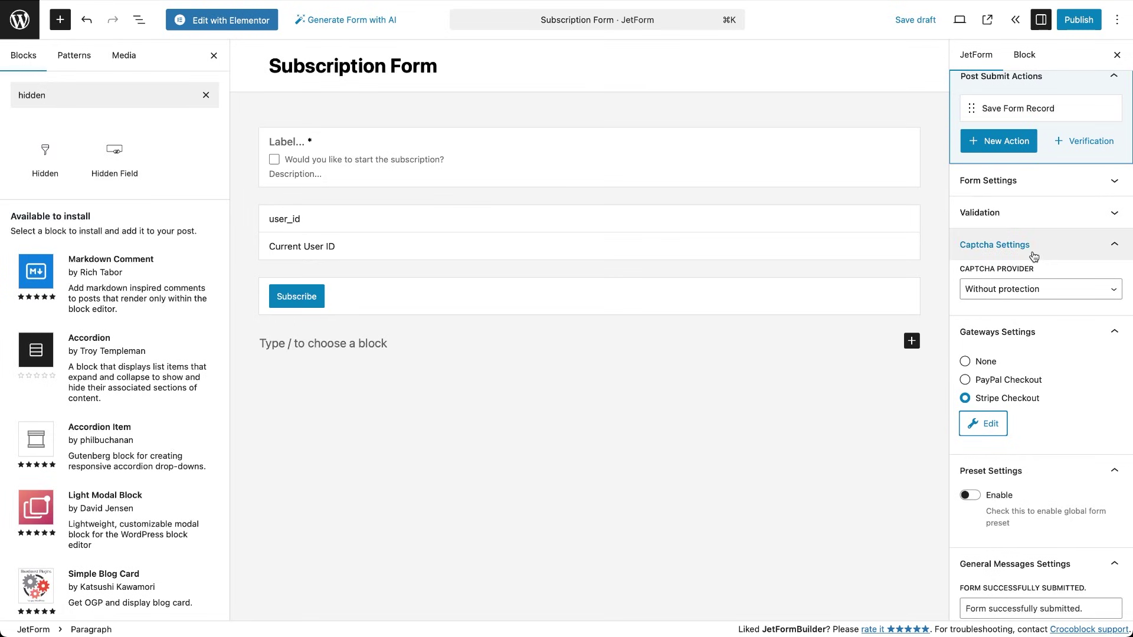
# Step: Add an Update User action mapping user_id to User ID and setting the Subscriber role
pyautogui.scroll(3, 1034, 256)
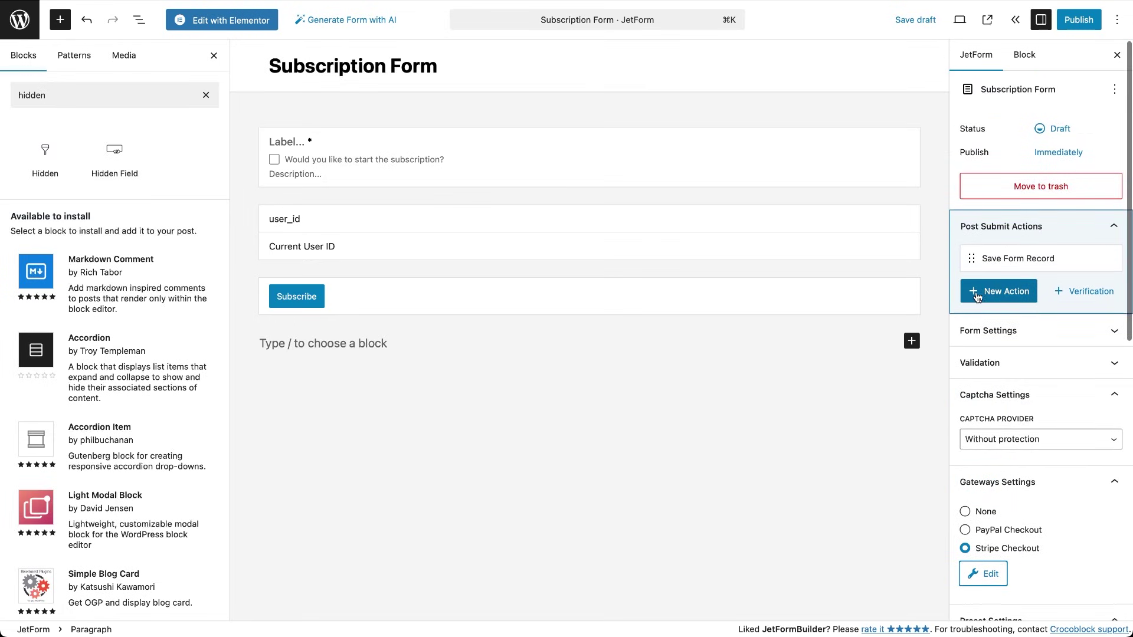
pyautogui.click(976, 293)
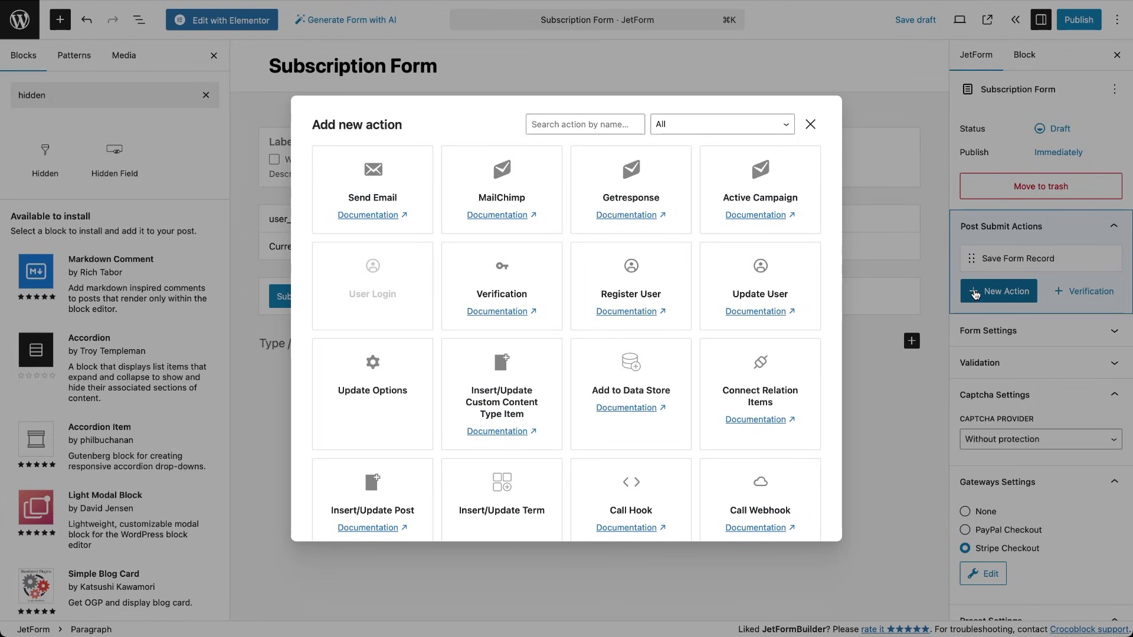
pyautogui.click(754, 290)
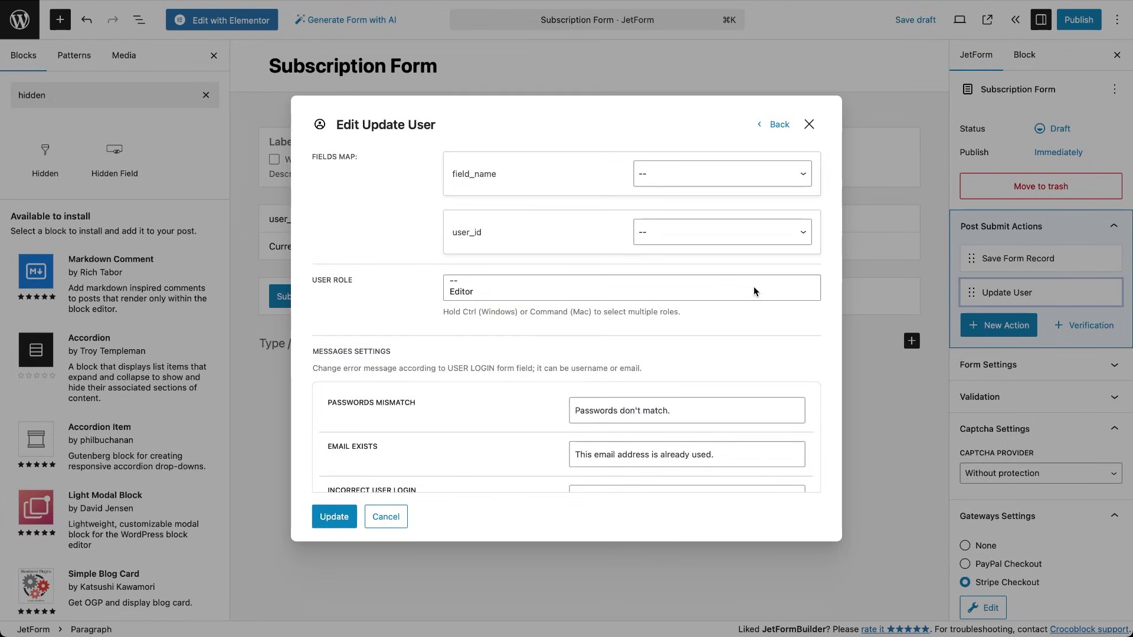
pyautogui.click(678, 244)
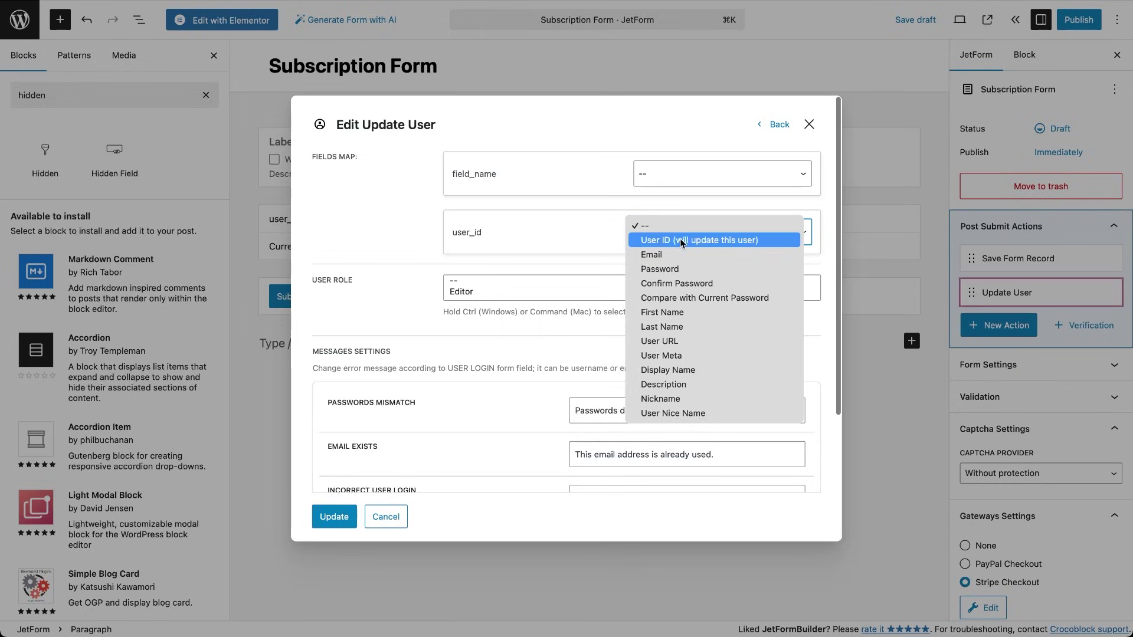
pyautogui.click(680, 239)
pyautogui.click(600, 285)
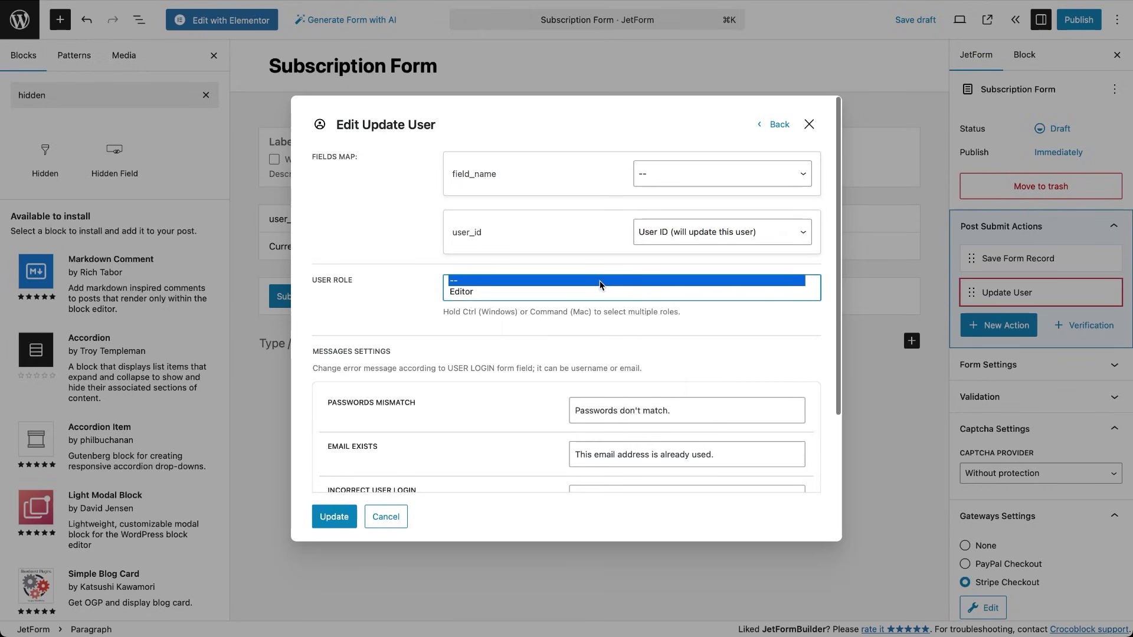
pyautogui.press('Down')
pyautogui.press('Down')
pyautogui.press('Down')
pyautogui.press('Down')
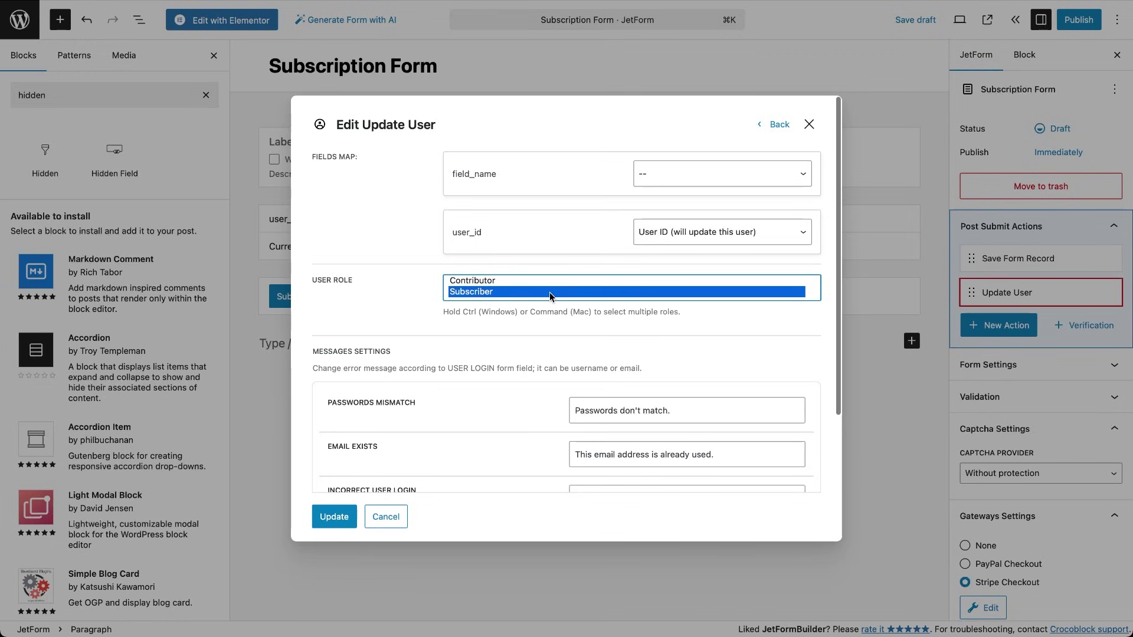
pyautogui.click(338, 521)
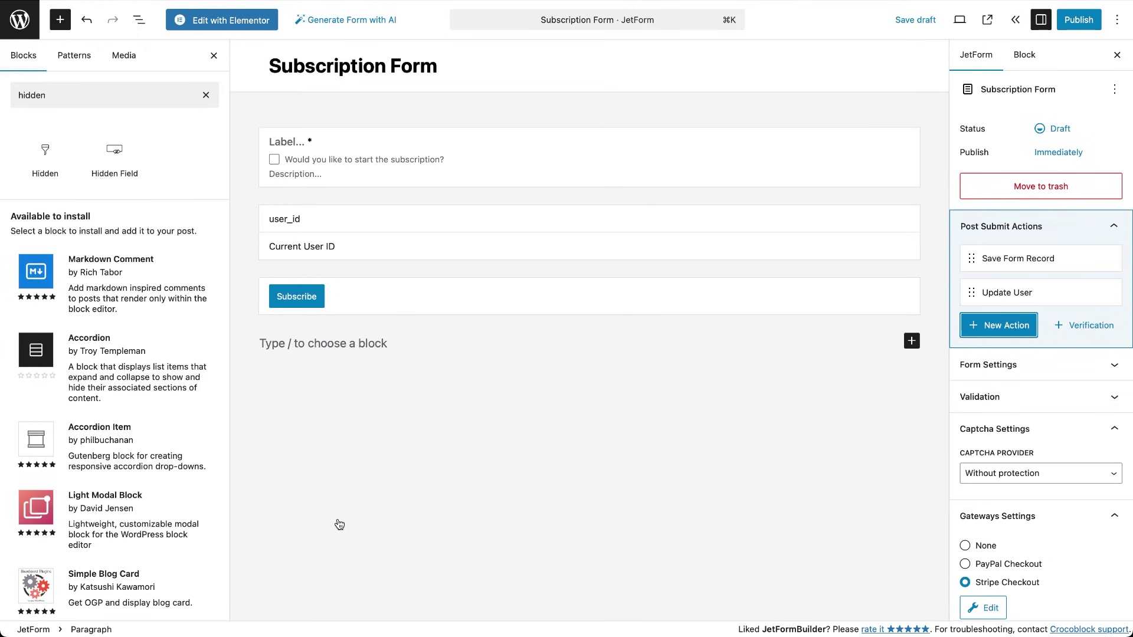
# Step: Restrict the Update User action to the GATEWAY.SUCCESS event
pyautogui.moveTo(1020, 298)
pyautogui.click(1069, 292)
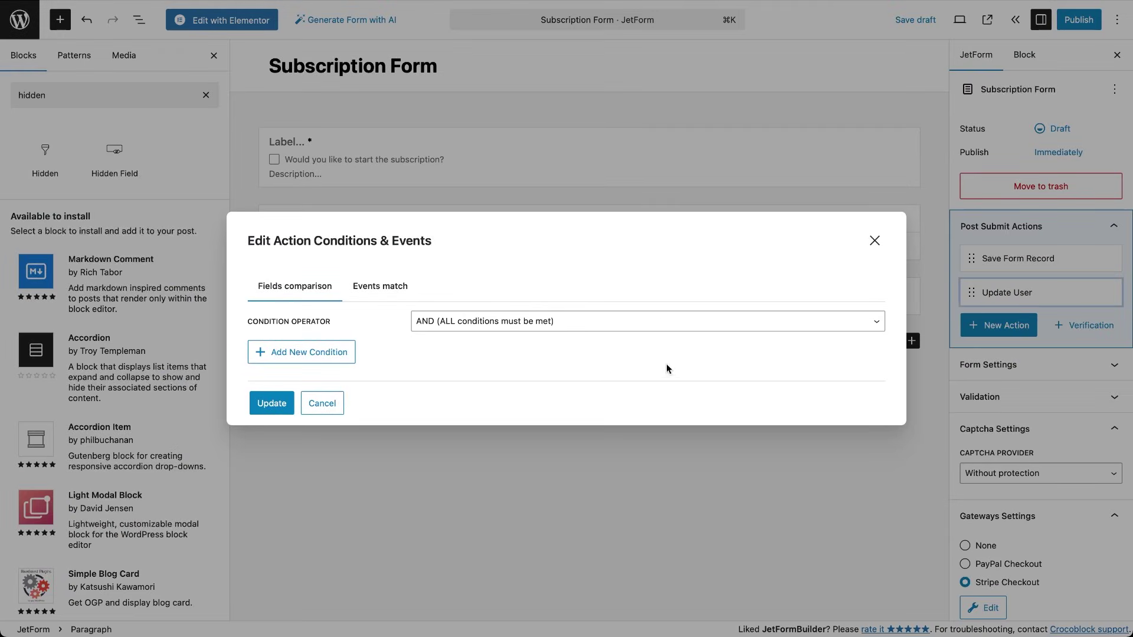
pyautogui.click(391, 287)
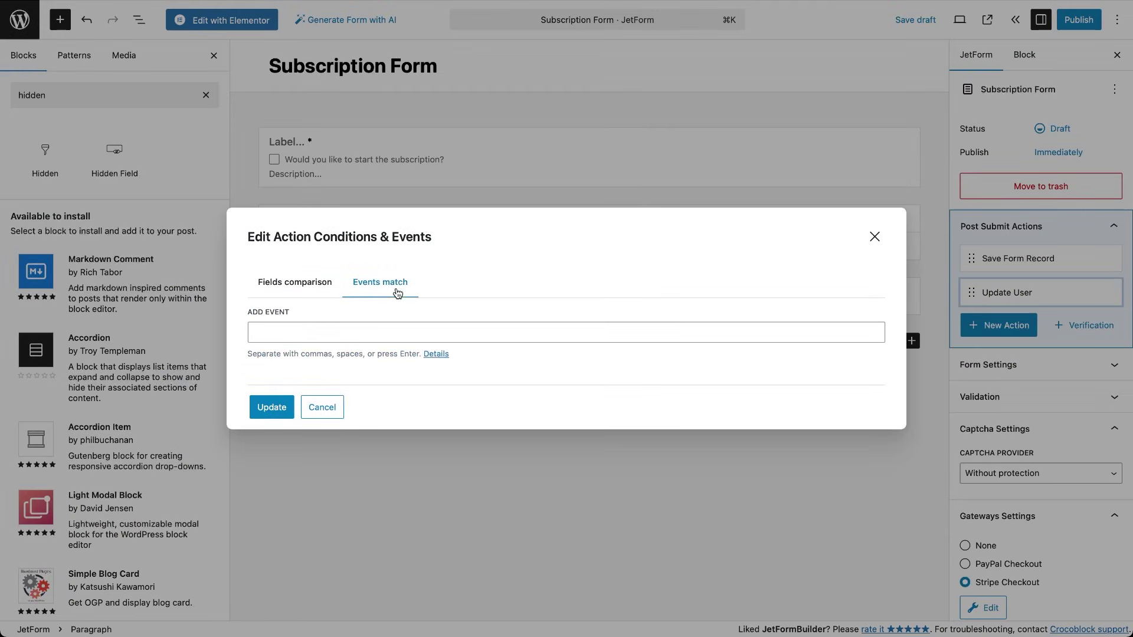
pyautogui.click(392, 331)
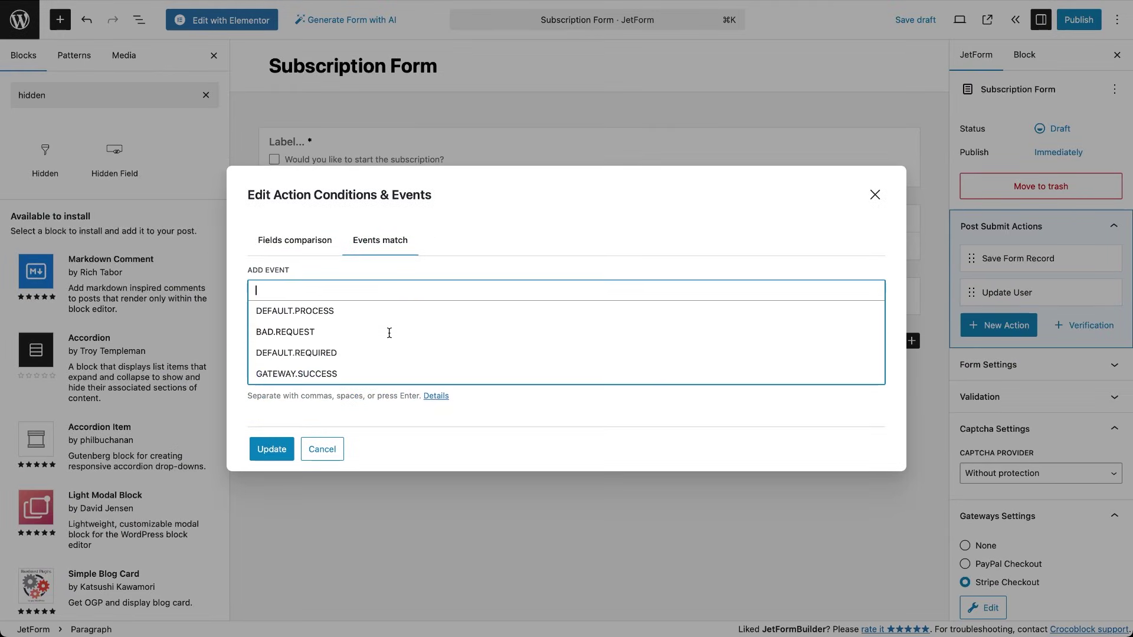
pyautogui.click(359, 375)
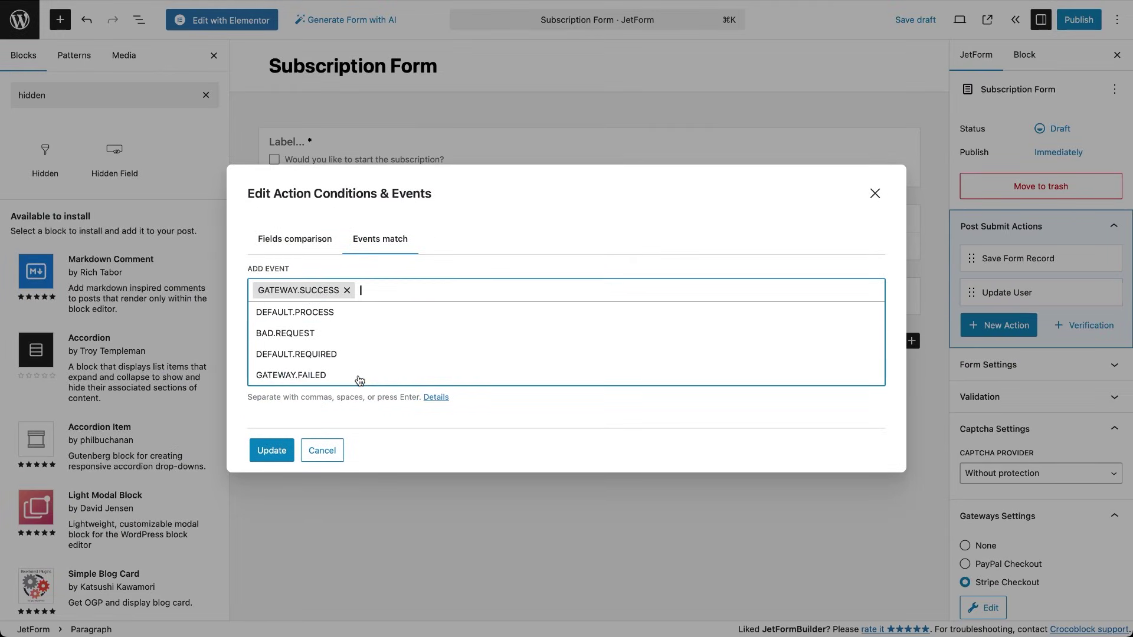
pyautogui.click(271, 450)
pyautogui.click(272, 411)
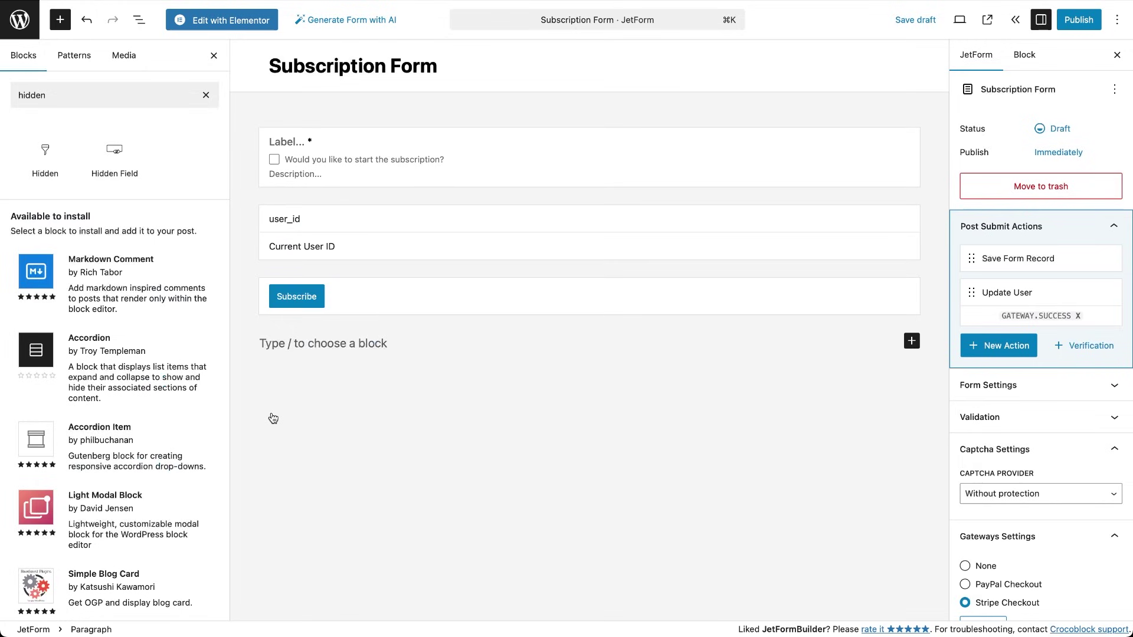
# Step: Add another Update User action mapping user_id to the user ID with the Contributor role
pyautogui.click(974, 348)
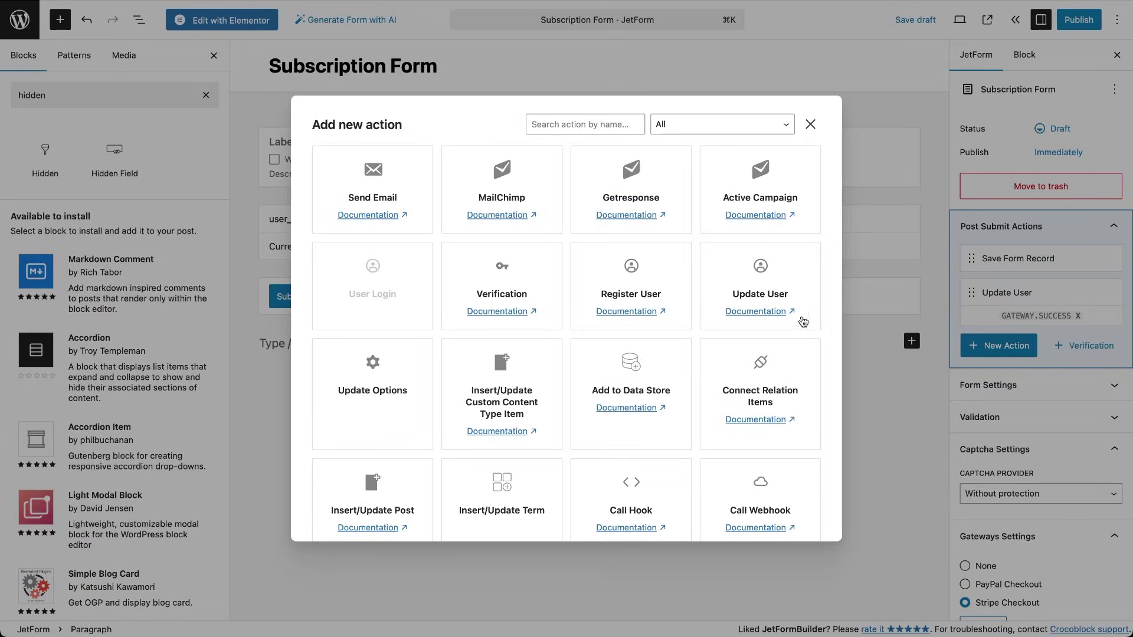
pyautogui.click(754, 296)
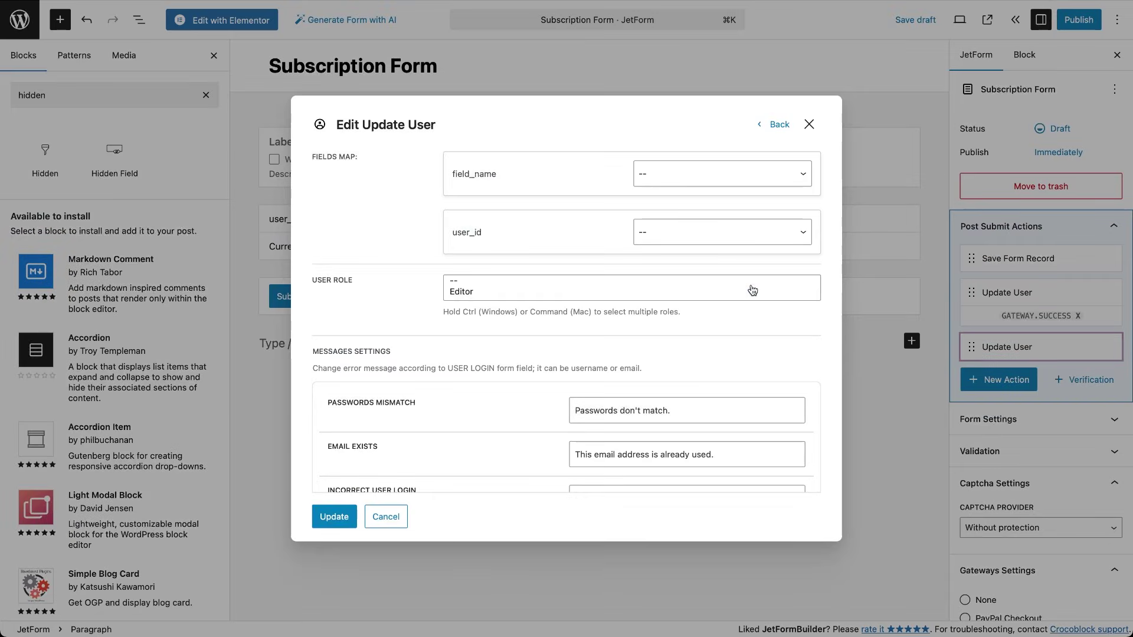
pyautogui.click(683, 239)
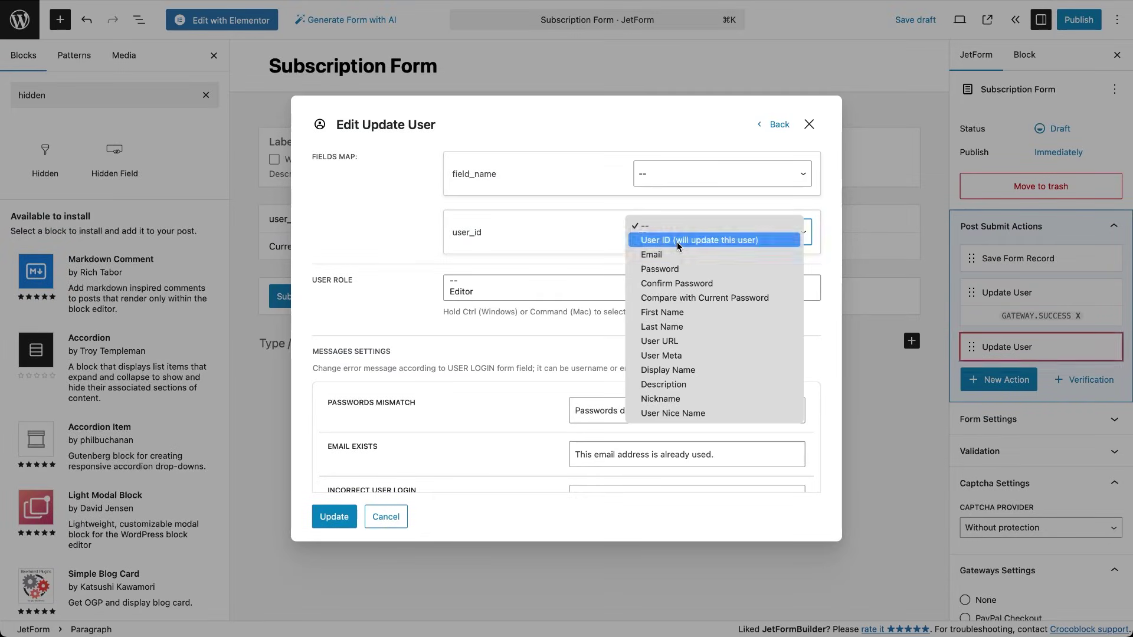
pyautogui.click(677, 241)
pyautogui.click(613, 291)
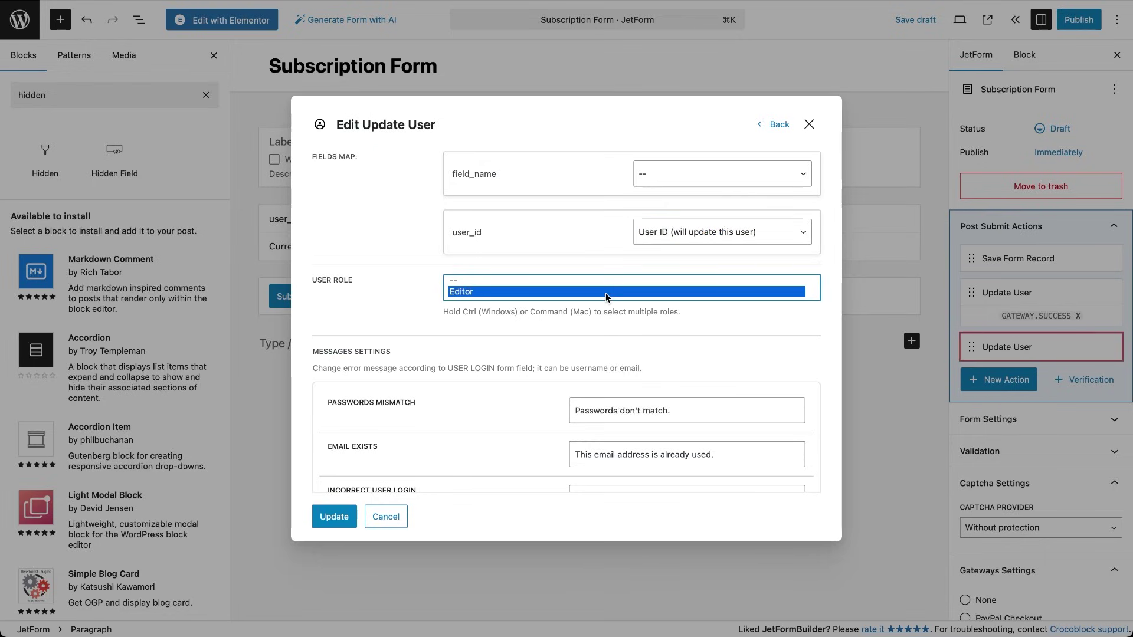
pyautogui.press('Down')
pyautogui.press('Down')
pyautogui.click(334, 517)
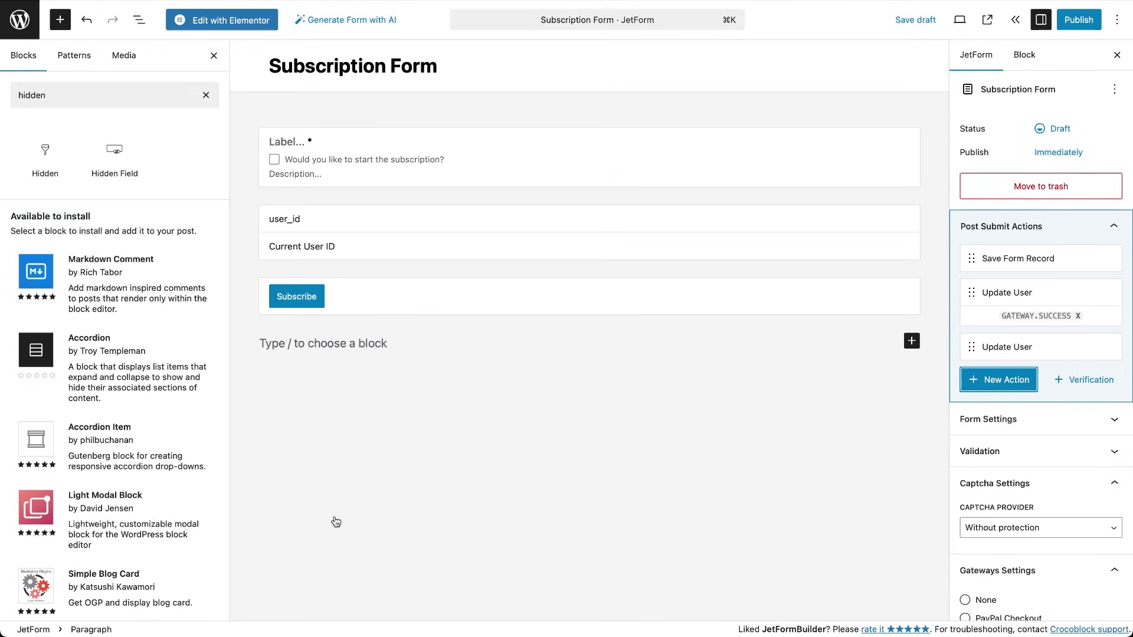
# Step: Trigger the second Update User only on STRIPE.SUBSCRIPTION.CANCEL, then publish the Subscription Form
pyautogui.moveTo(1030, 345)
pyautogui.click(1068, 347)
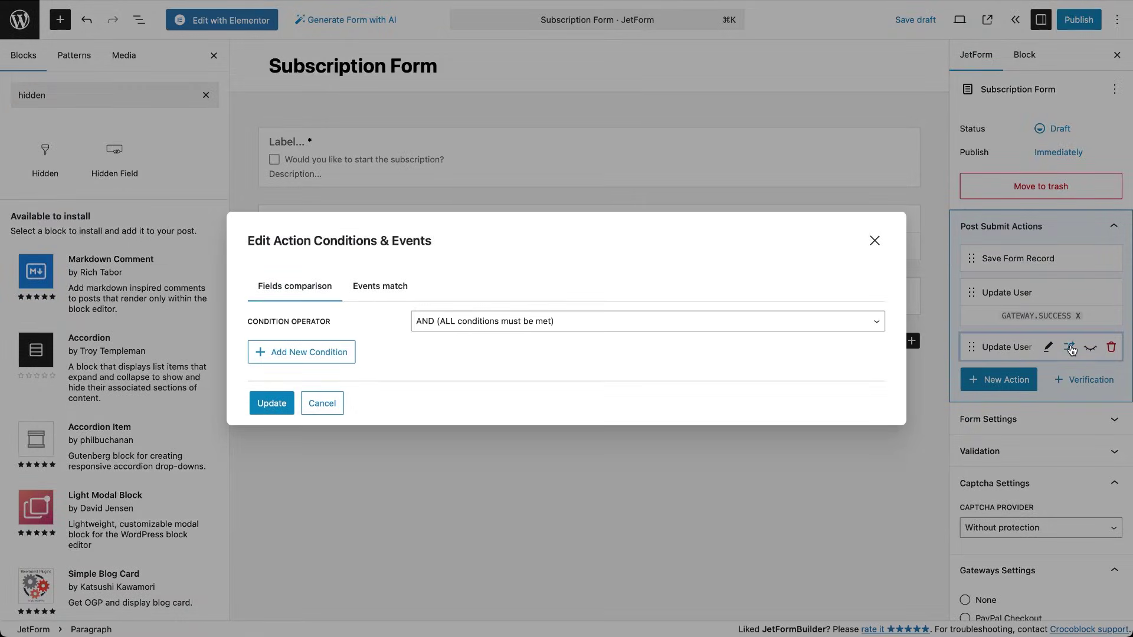
pyautogui.click(376, 286)
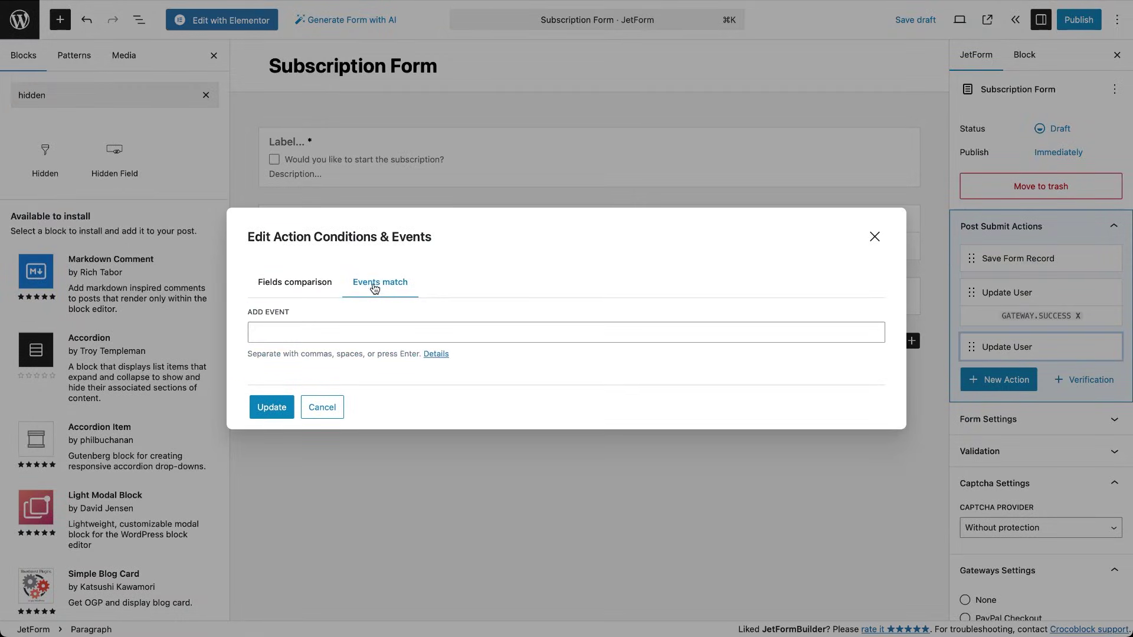
pyautogui.click(382, 328)
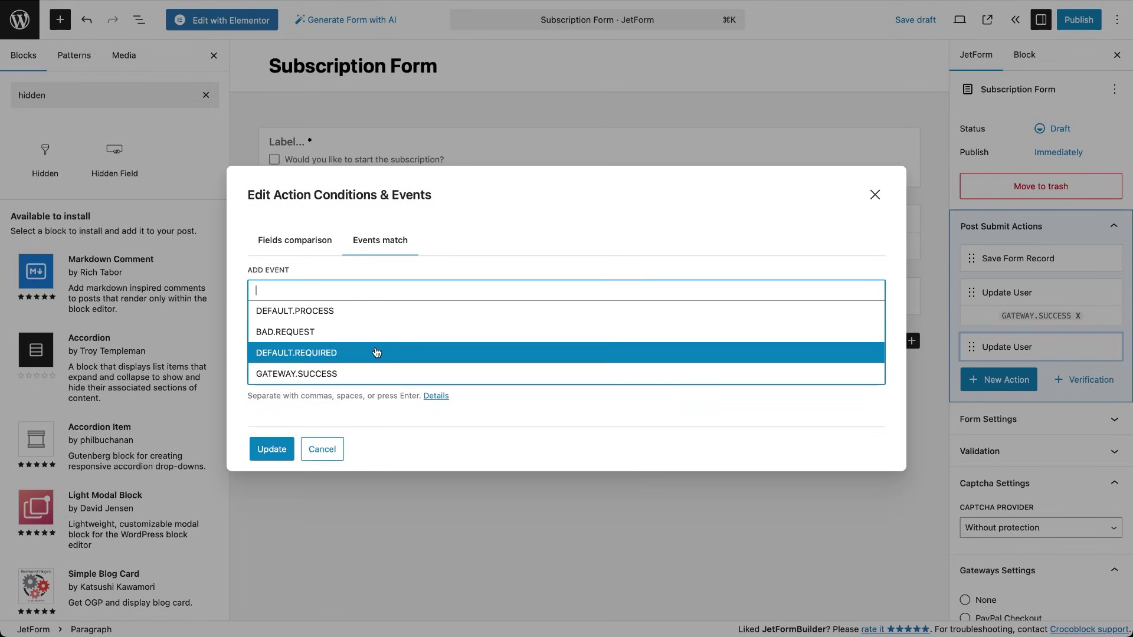
pyautogui.scroll(-1, 373, 364)
pyautogui.scroll(-5, 373, 366)
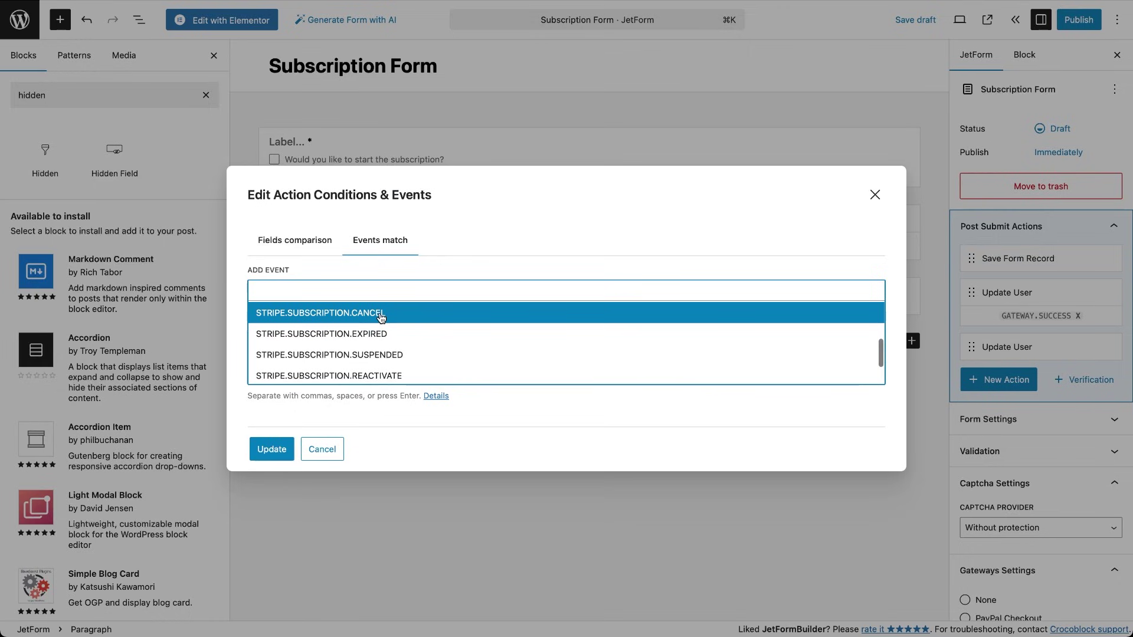
pyautogui.click(381, 315)
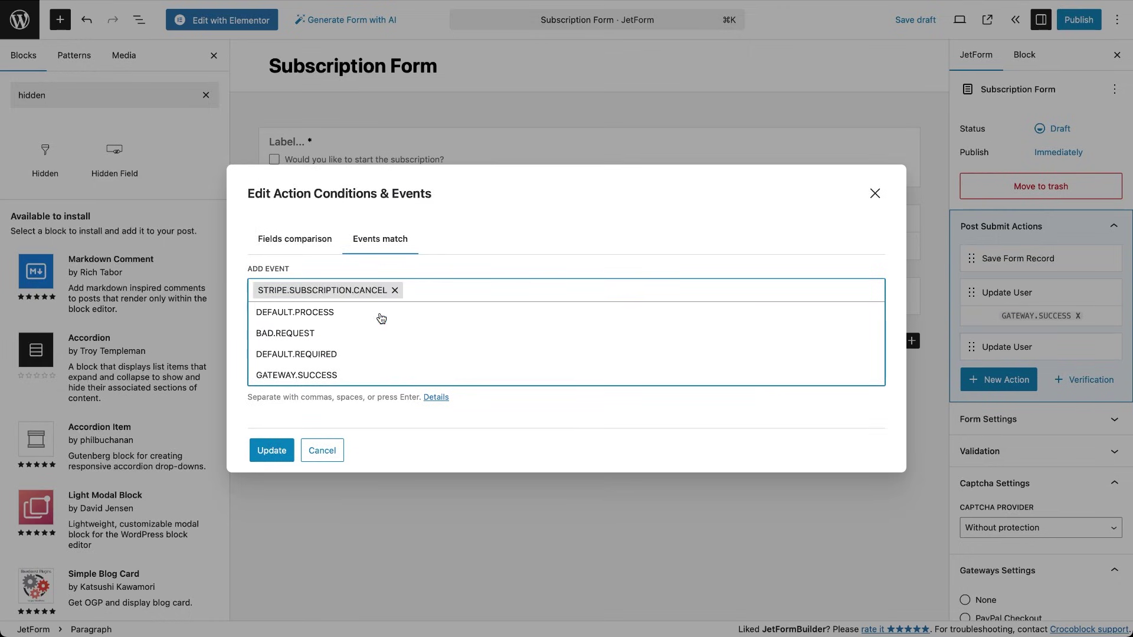
pyautogui.click(274, 458)
pyautogui.click(282, 412)
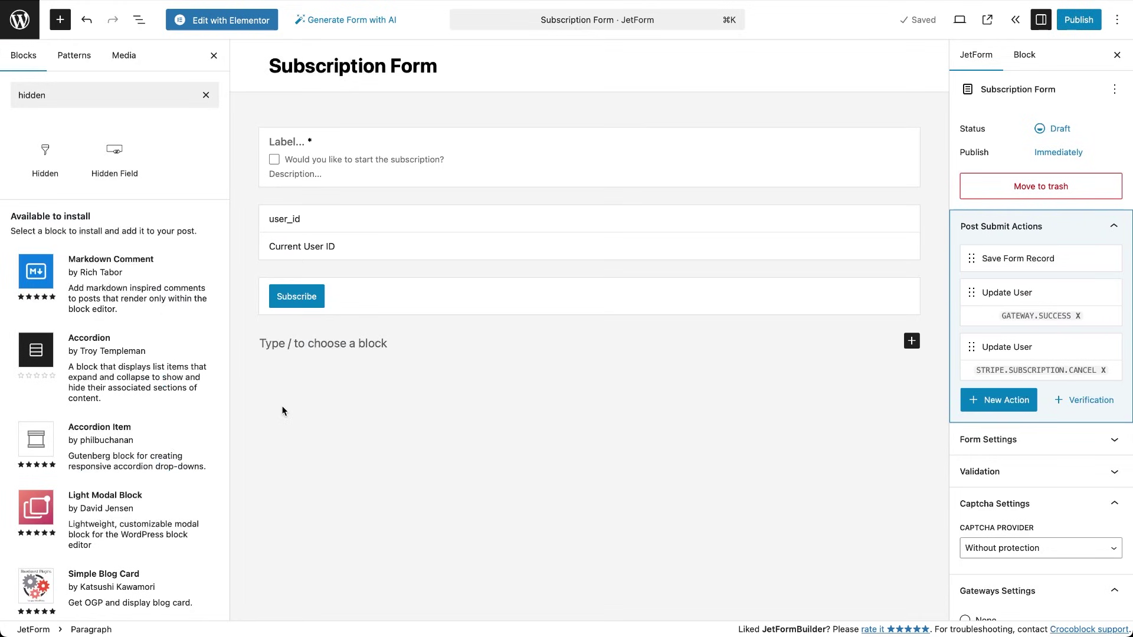
pyautogui.click(1066, 27)
pyautogui.click(1066, 26)
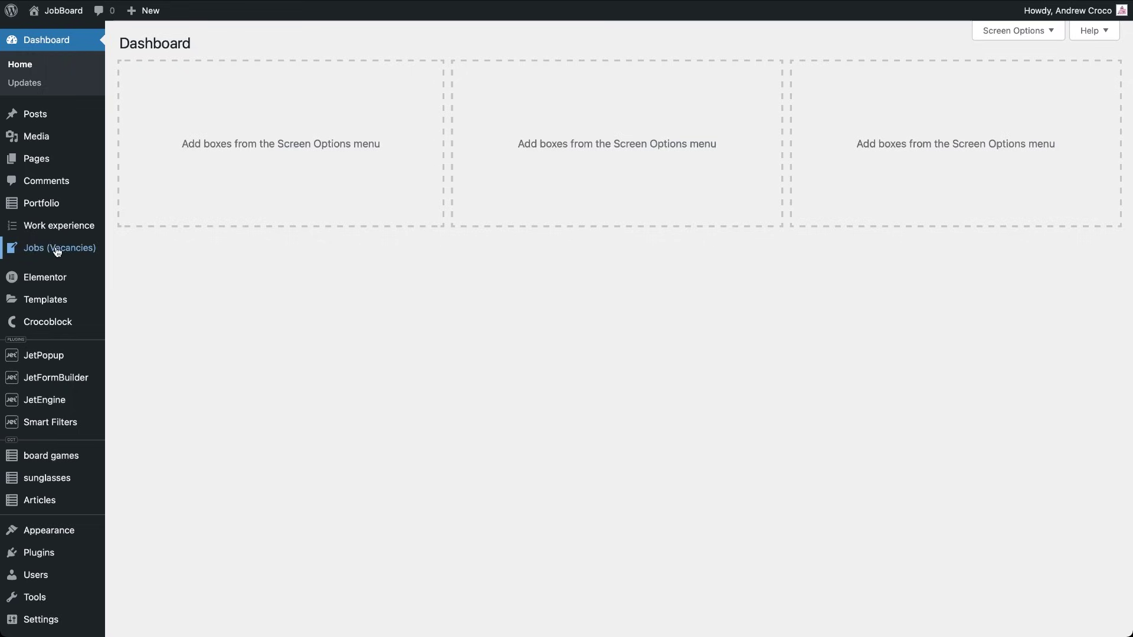
# Step: Open the Receptionist vacancy from Jobs and scroll to its premium field showing yes
pyautogui.moveTo(56, 248)
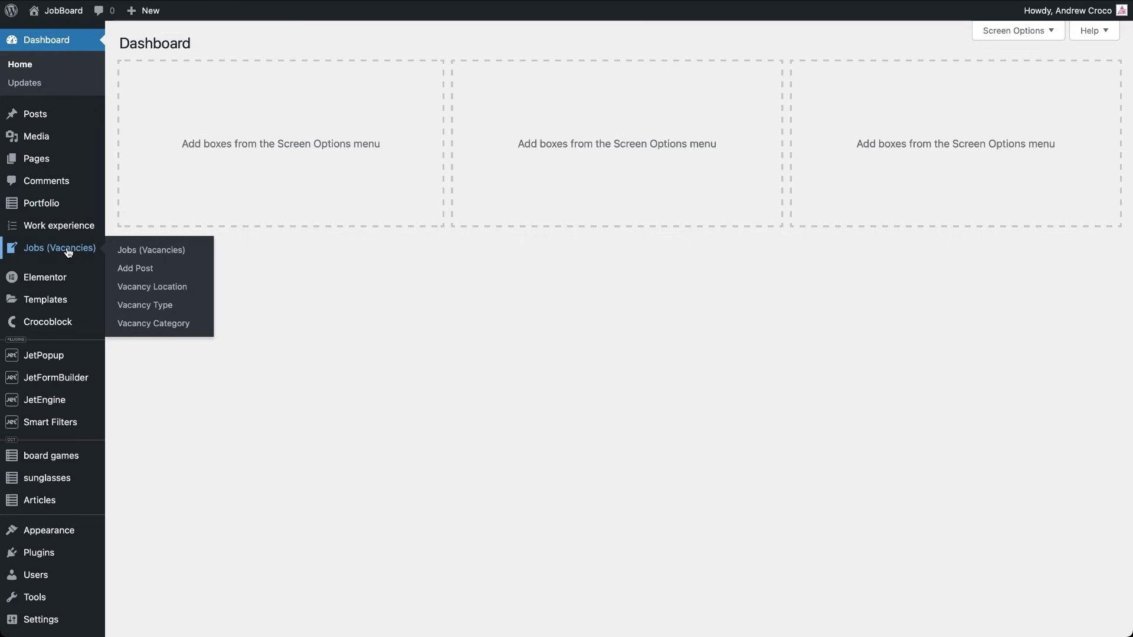
pyautogui.click(37, 251)
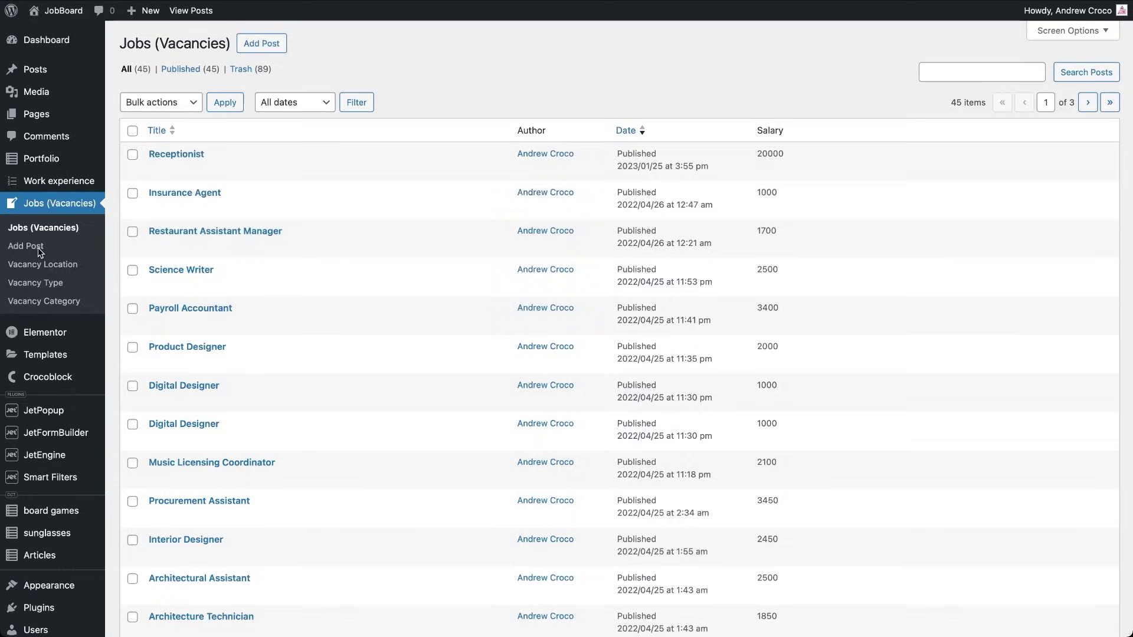
pyautogui.click(173, 154)
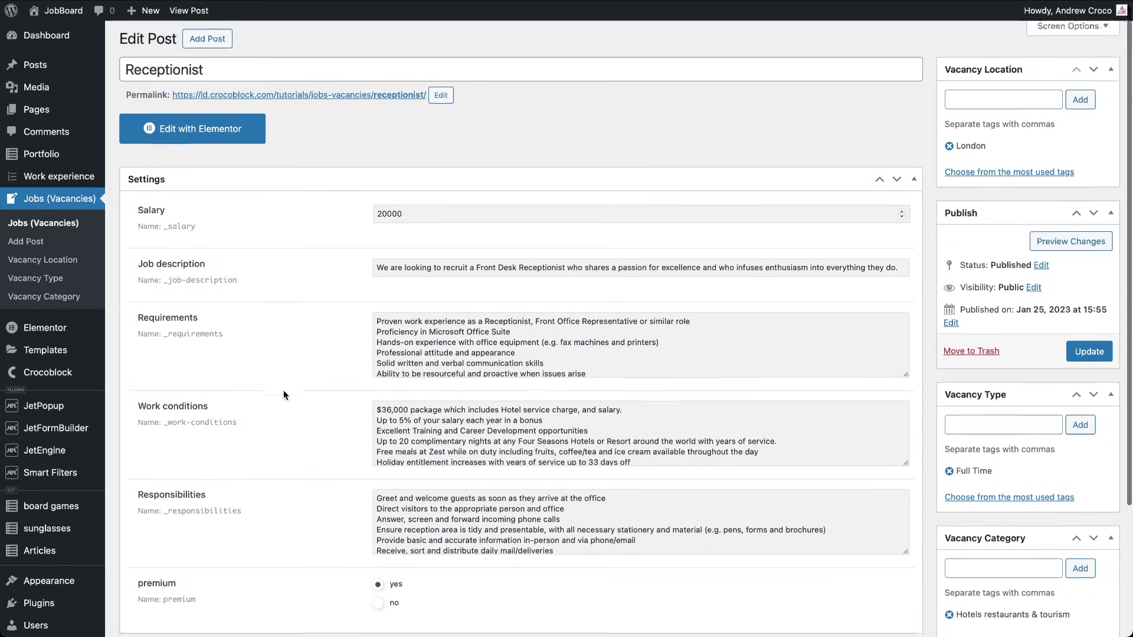
pyautogui.scroll(-3, 283, 391)
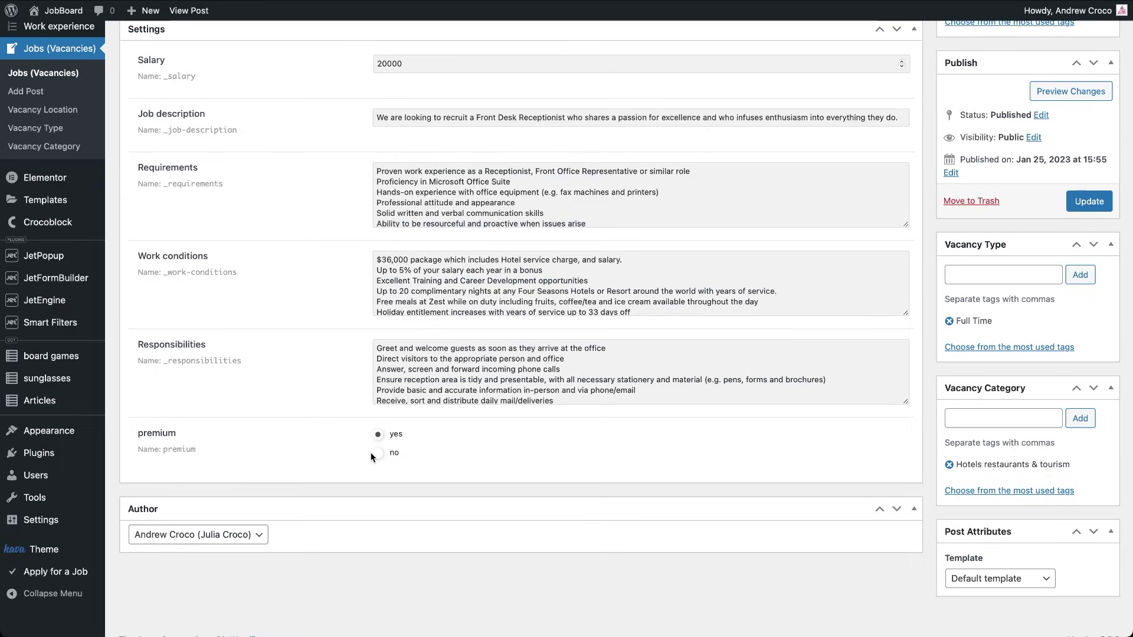
# Step: Edit Jobs listing main in Elementor from JetEngine Listings and select its Premium heading
pyautogui.moveTo(65, 307)
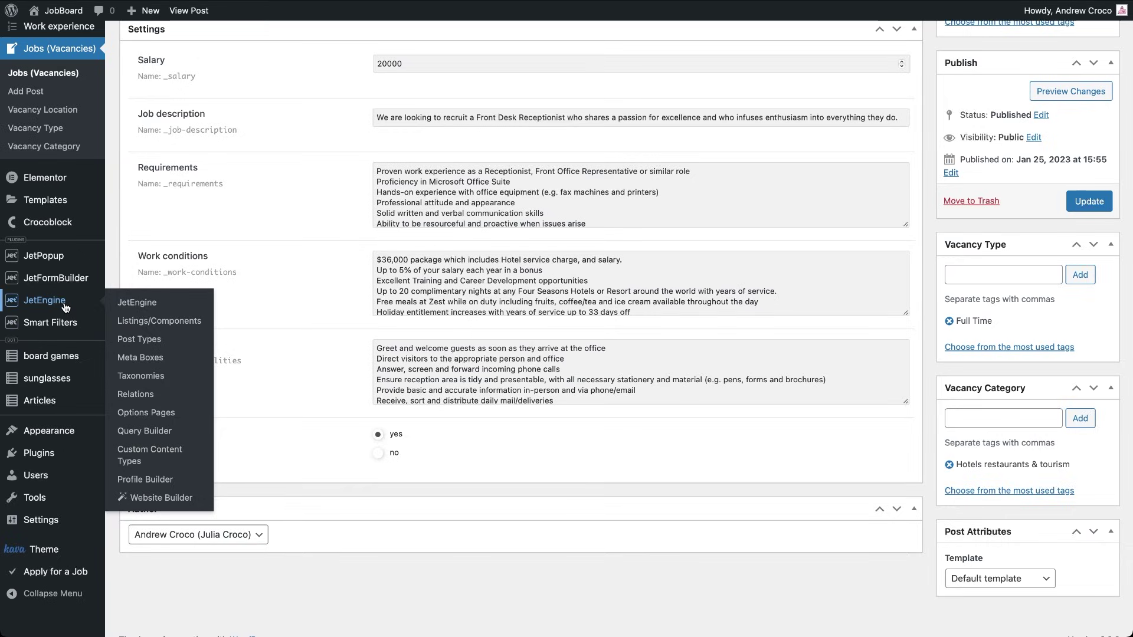
pyautogui.click(126, 322)
pyautogui.moveTo(208, 273)
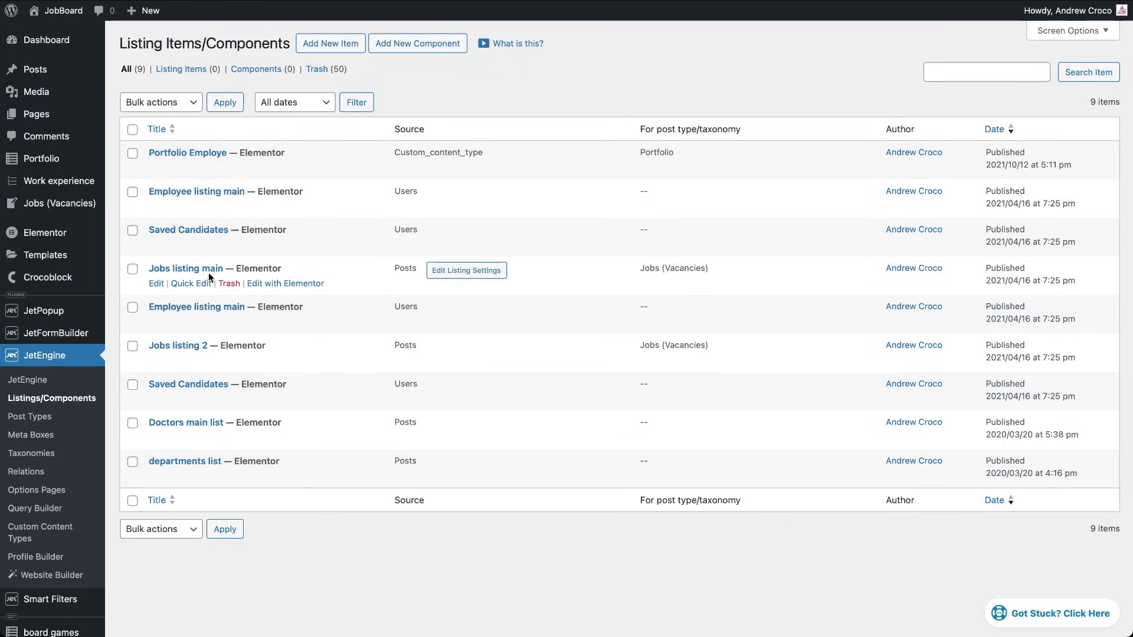
pyautogui.click(259, 284)
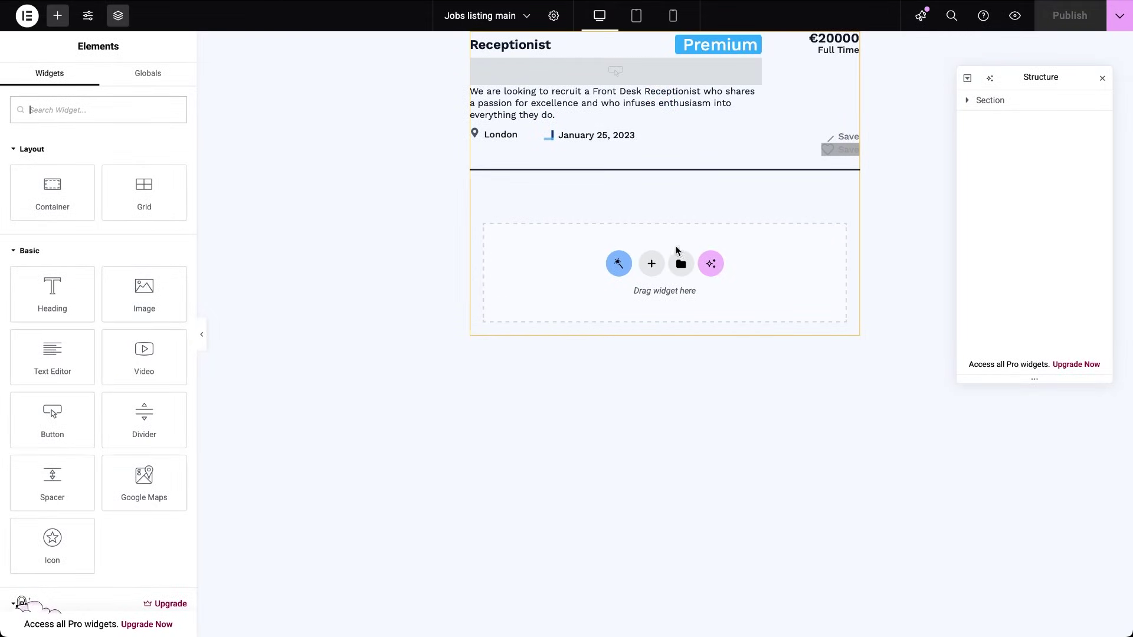
pyautogui.click(709, 43)
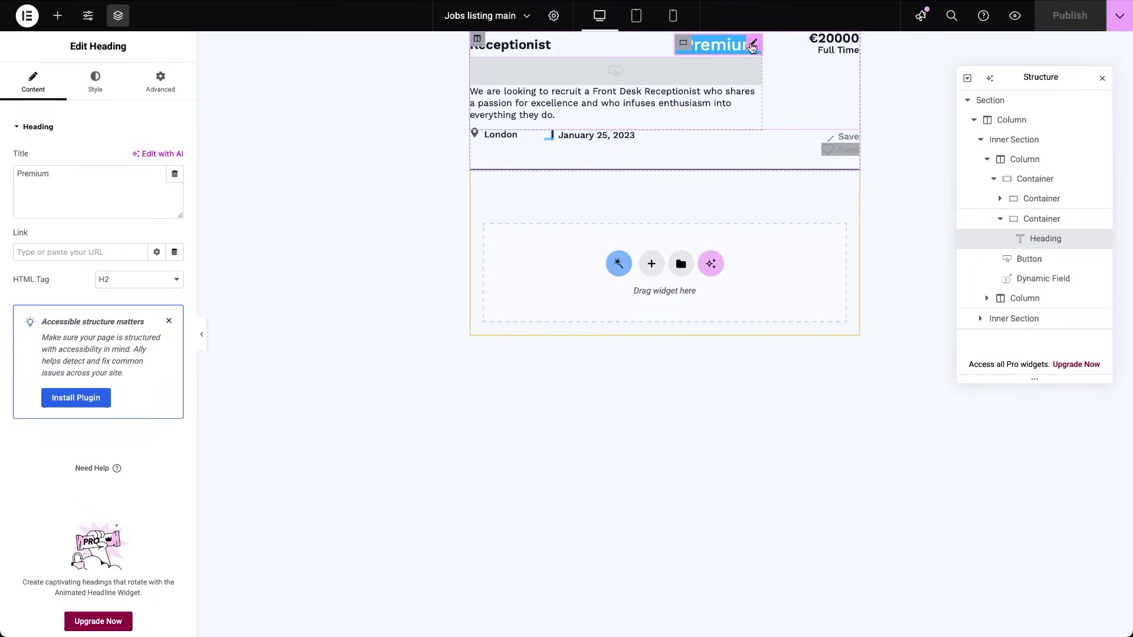
# Step: Enable Dynamic Visibility on the Premium heading, set to show the element when the condition is met
pyautogui.click(170, 86)
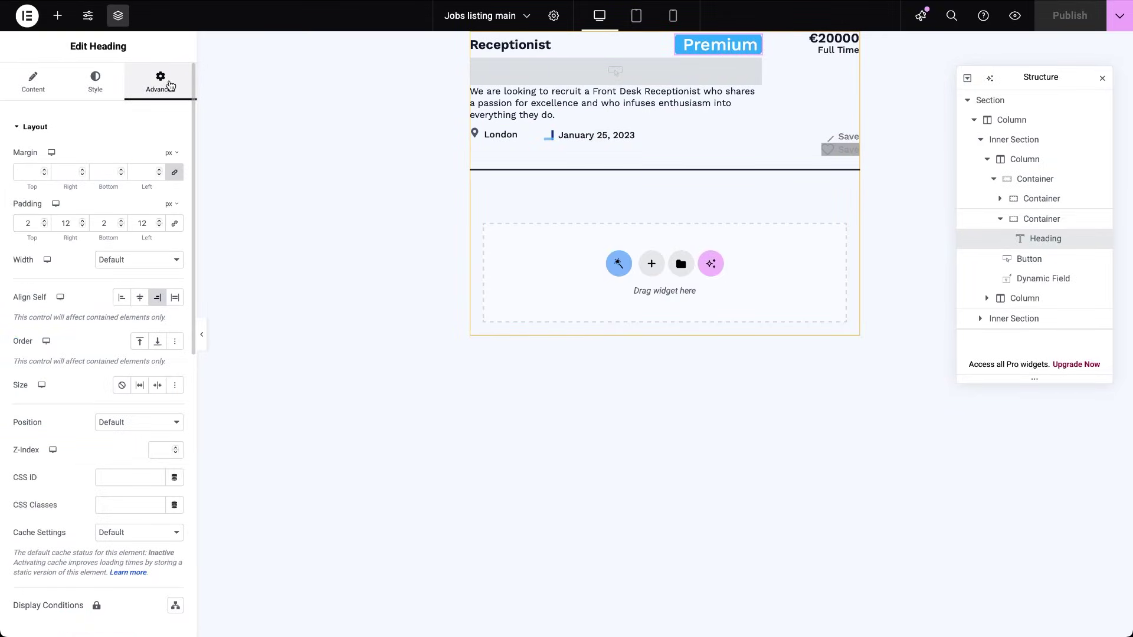
pyautogui.click(20, 130)
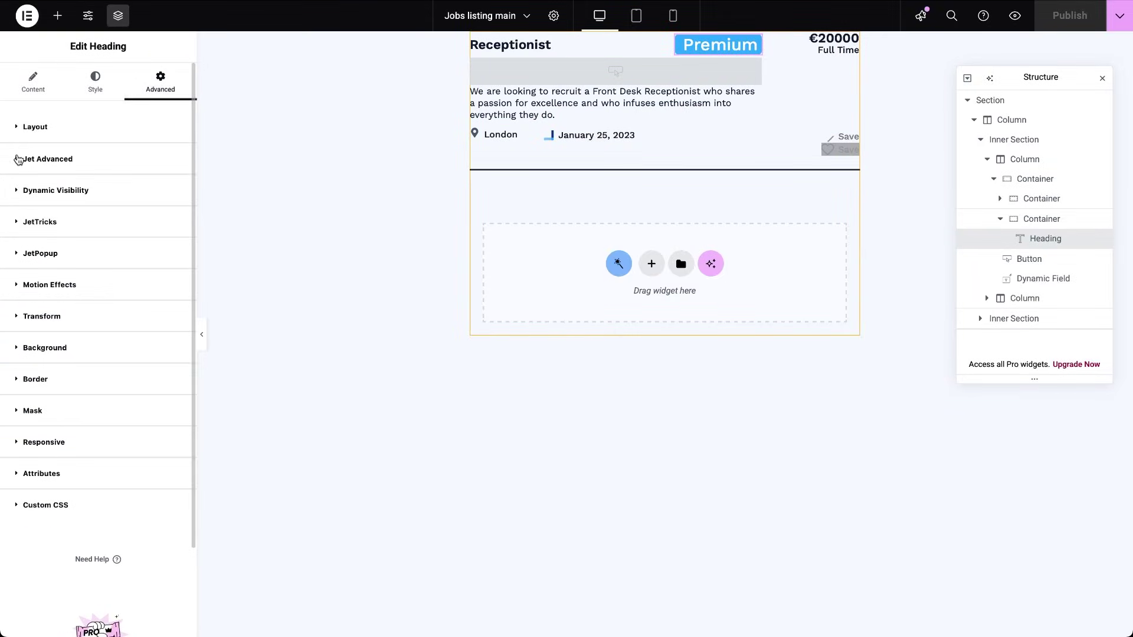
pyautogui.click(17, 191)
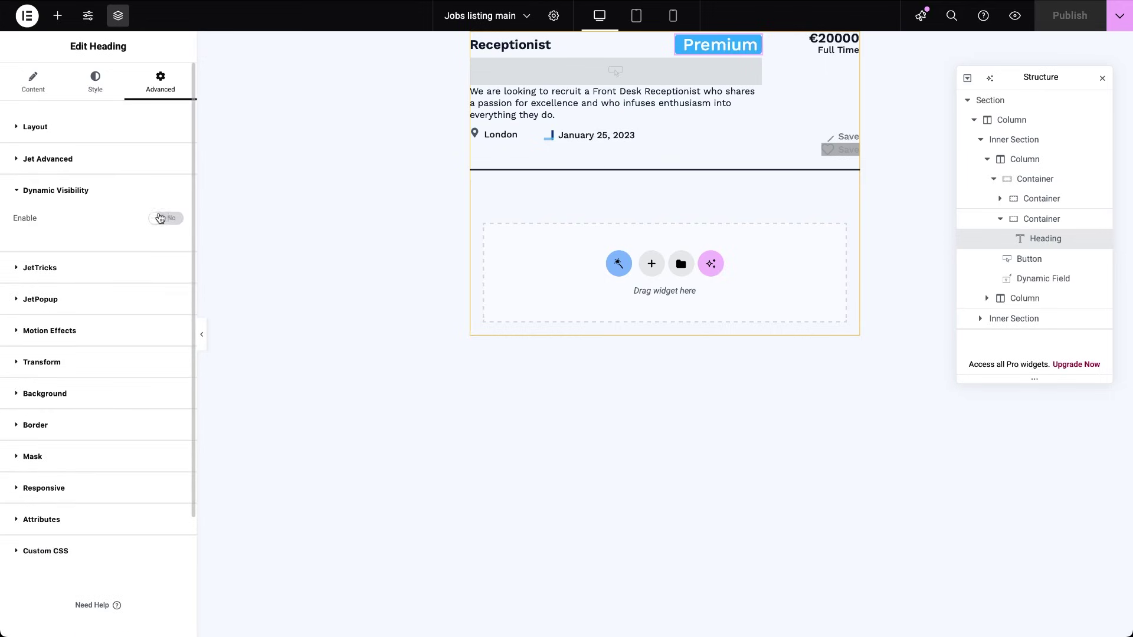
pyautogui.click(161, 220)
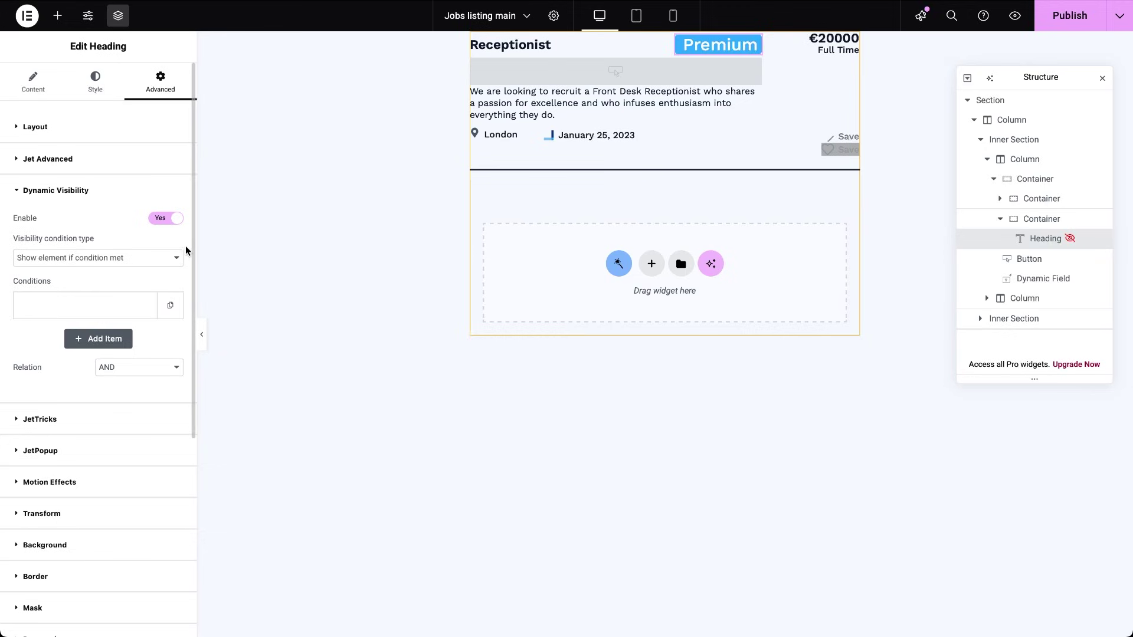
pyautogui.click(169, 260)
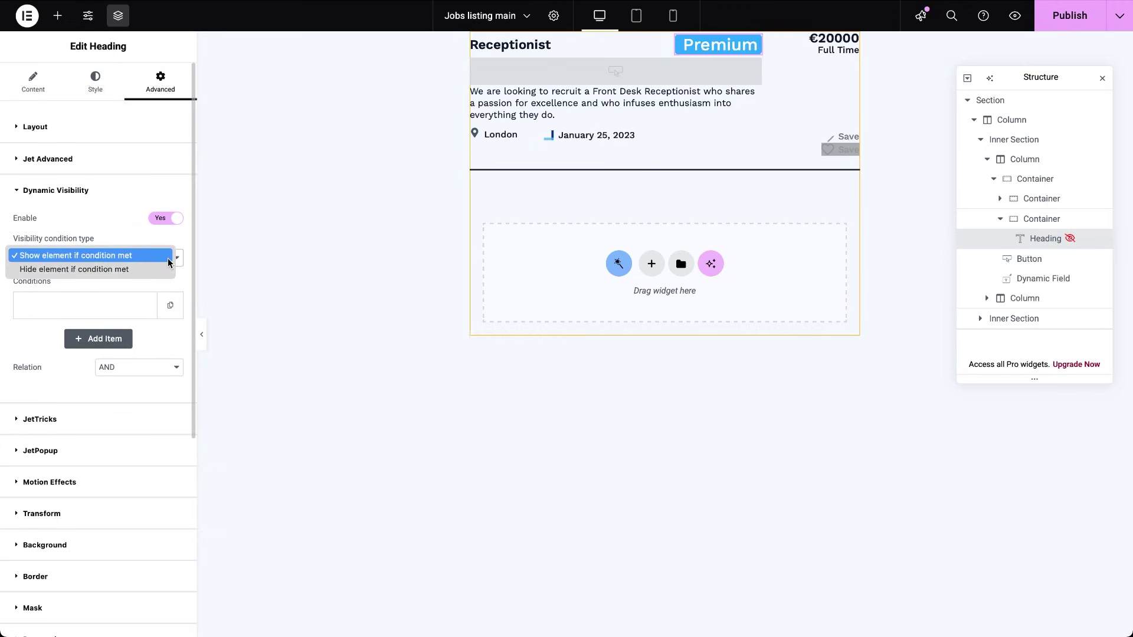
pyautogui.click(168, 262)
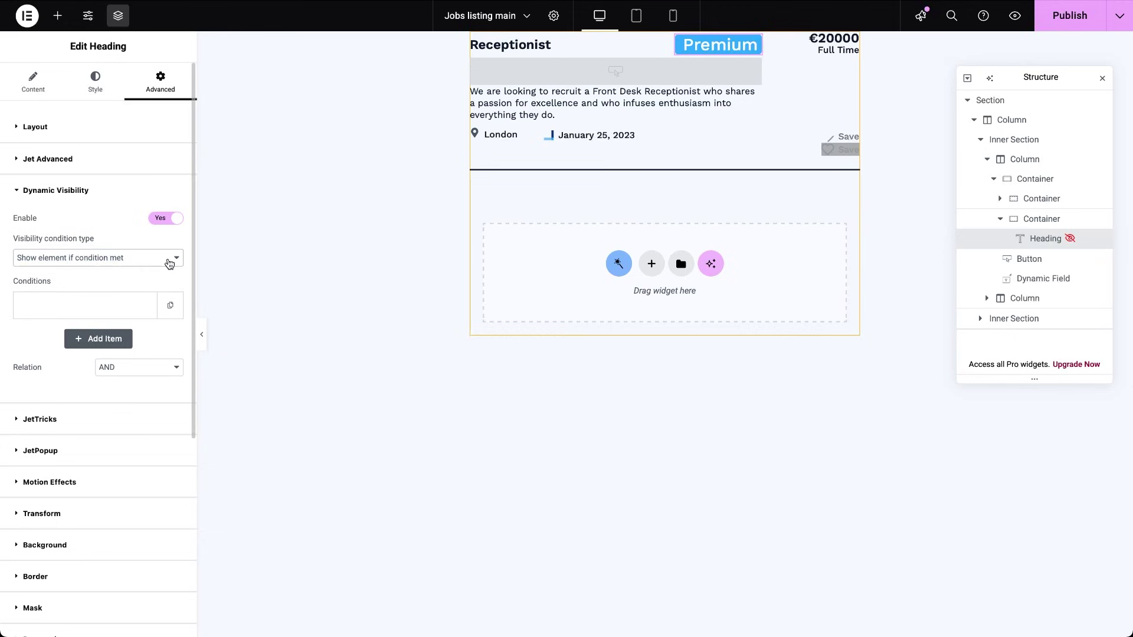
# Step: Add an Equal condition comparing the JetEngine custom field 'premium' to 'yes'
pyautogui.click(83, 316)
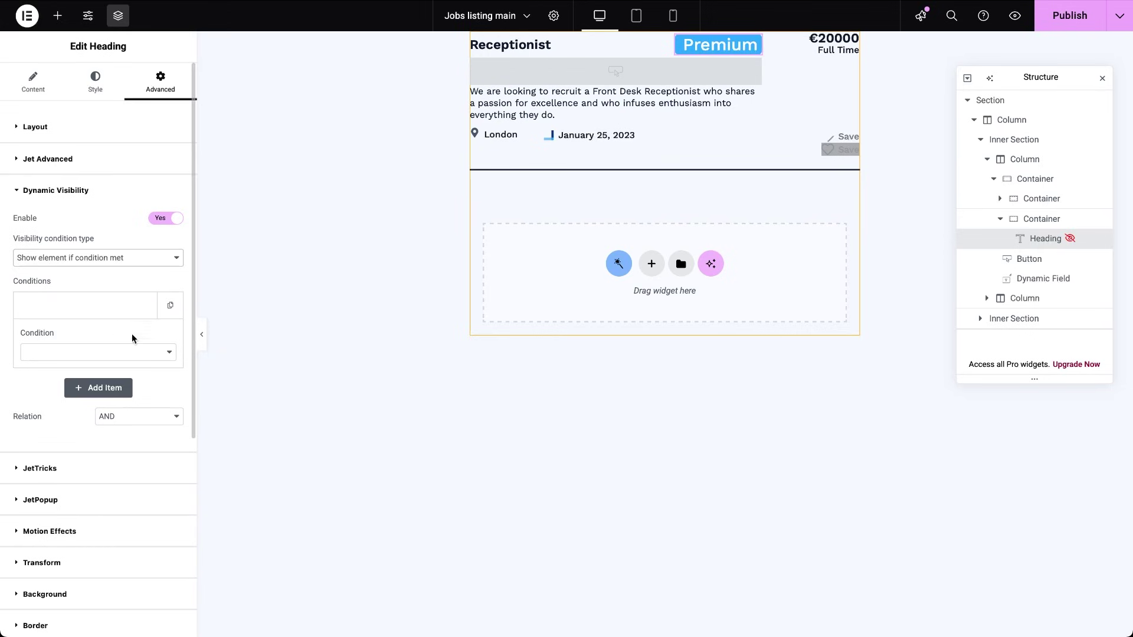
pyautogui.click(134, 353)
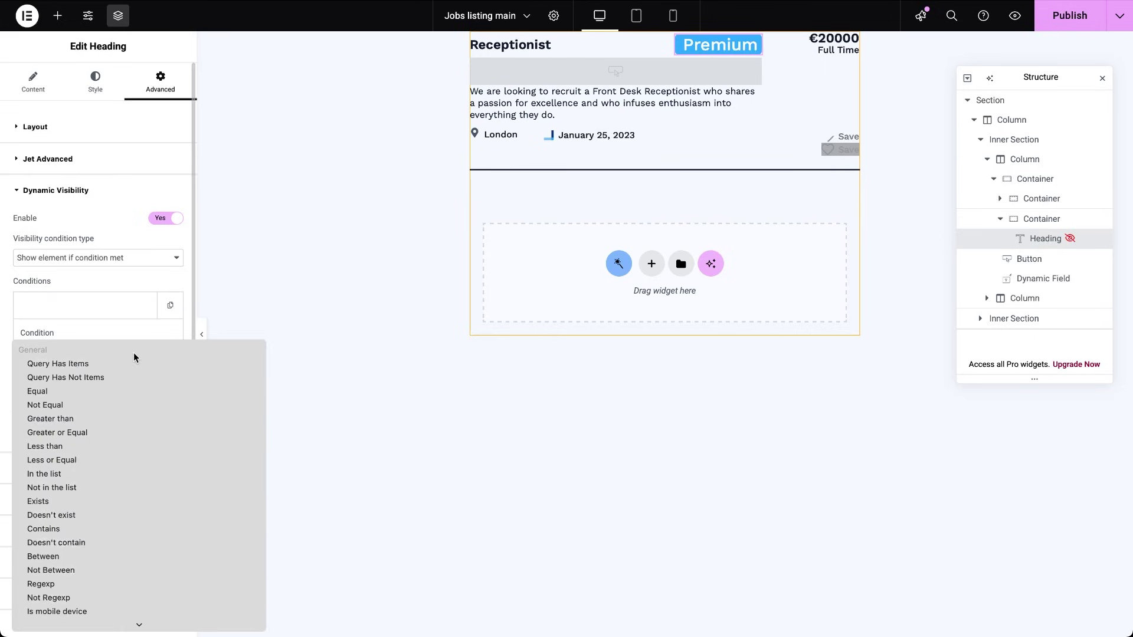
pyautogui.click(106, 391)
pyautogui.click(126, 394)
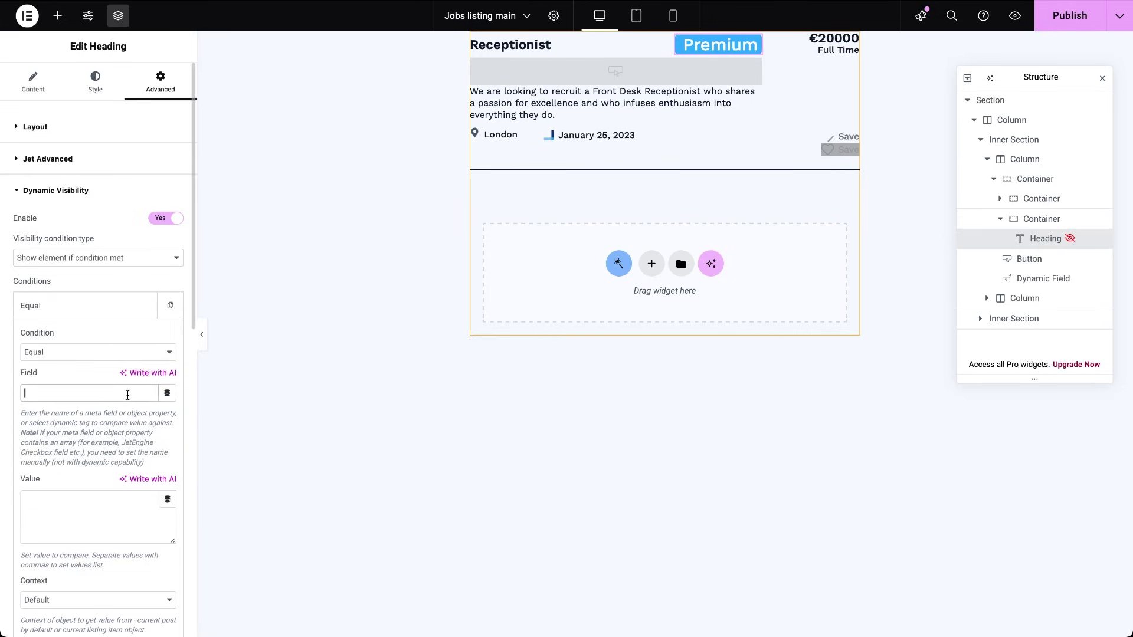
pyautogui.click(168, 394)
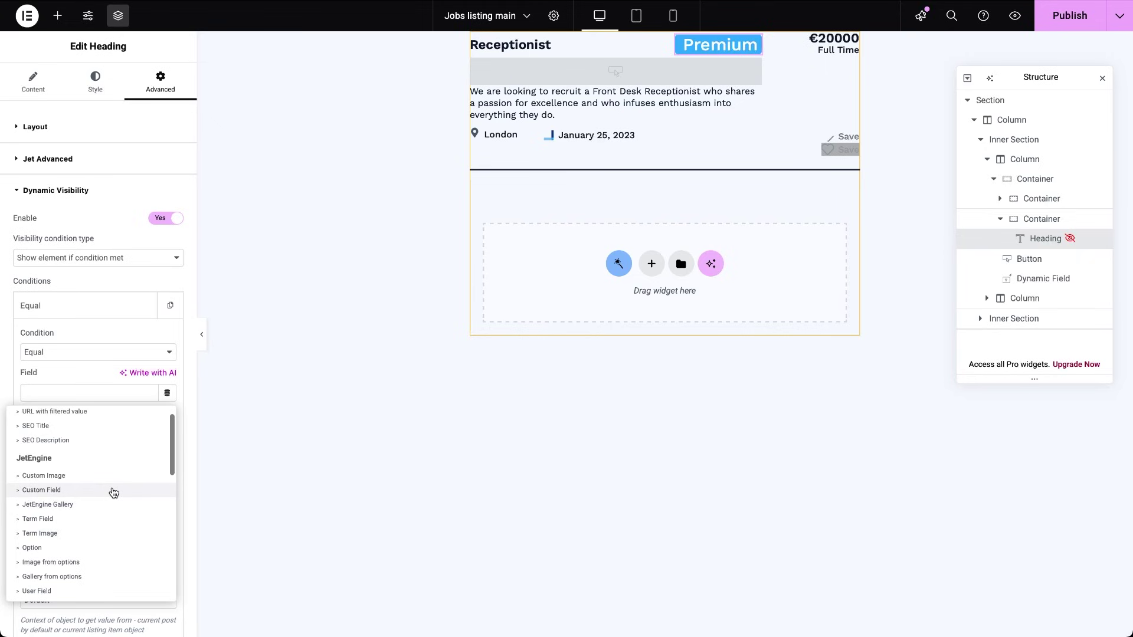
pyautogui.click(113, 492)
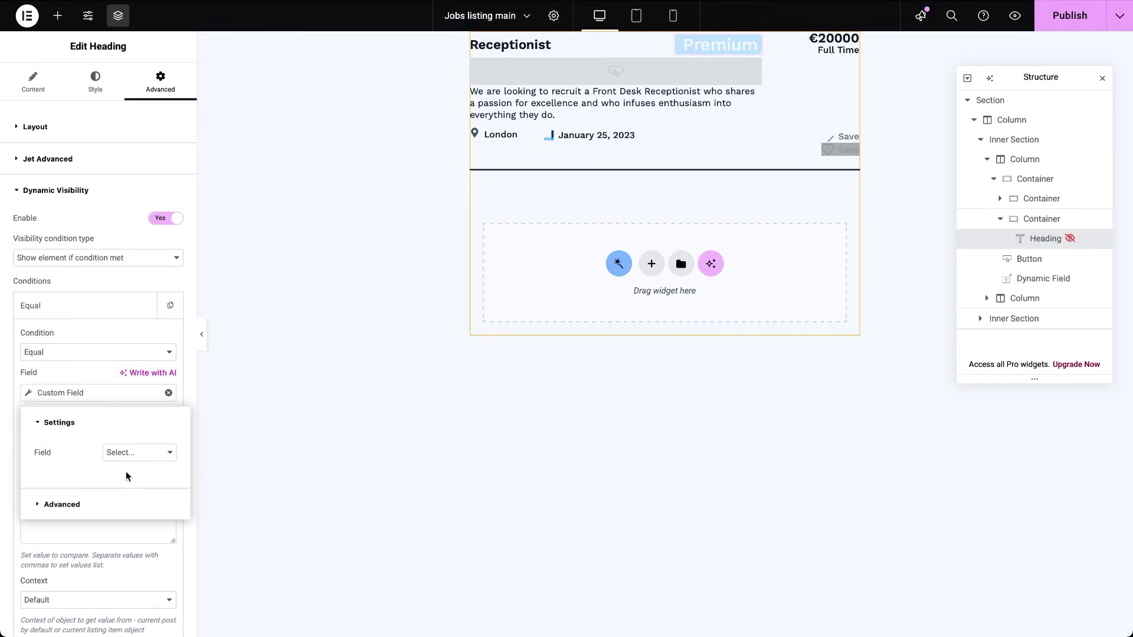
pyautogui.click(133, 457)
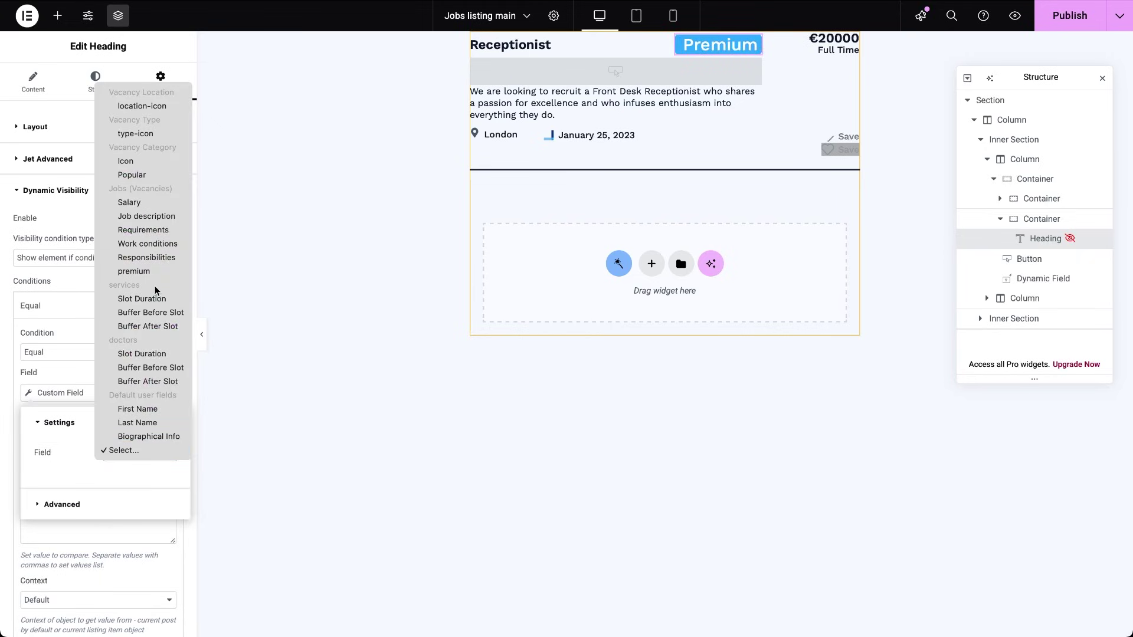
pyautogui.click(150, 272)
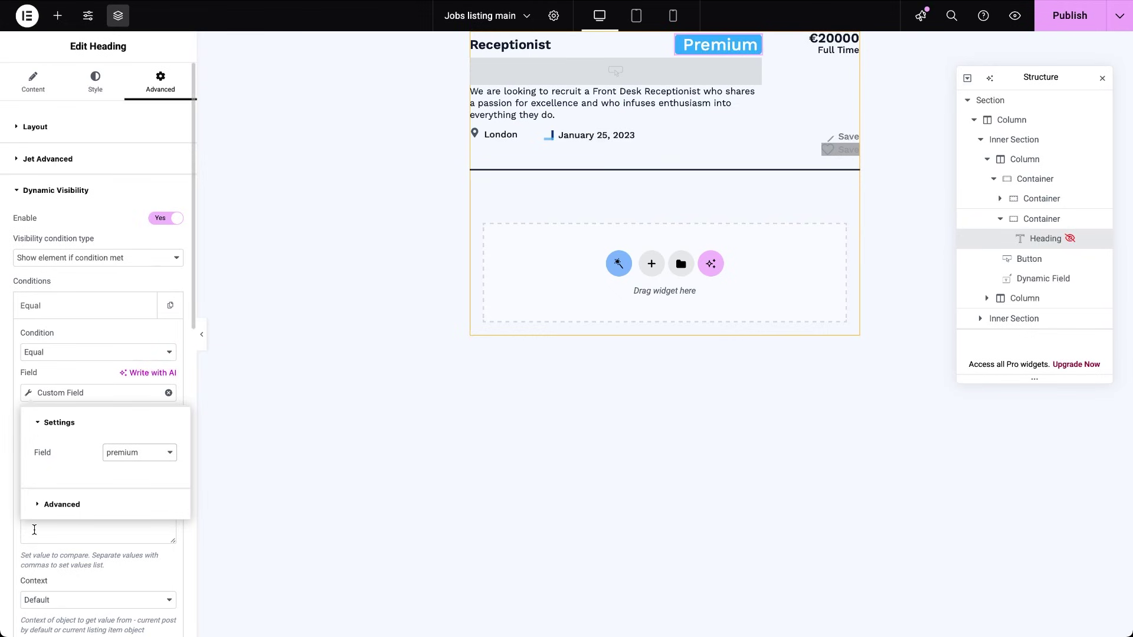
pyautogui.click(34, 530)
pyautogui.write('yes')
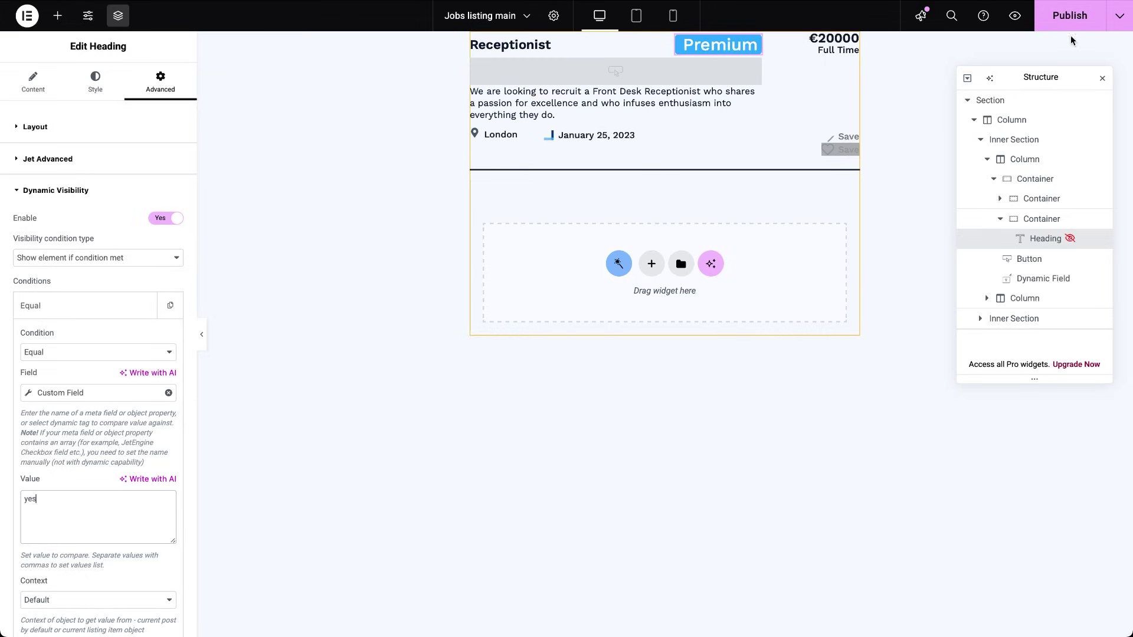
# Step: Publish the Jobs listing main template and exit Elementor to the Listing Items/Components list
pyautogui.click(1068, 16)
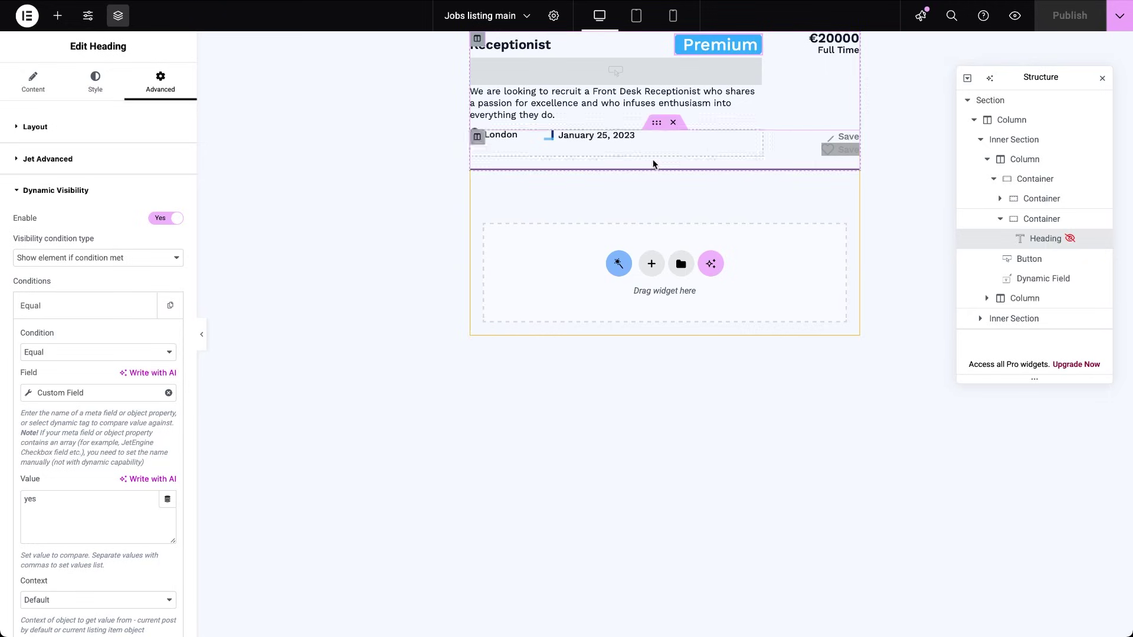
pyautogui.click(21, 22)
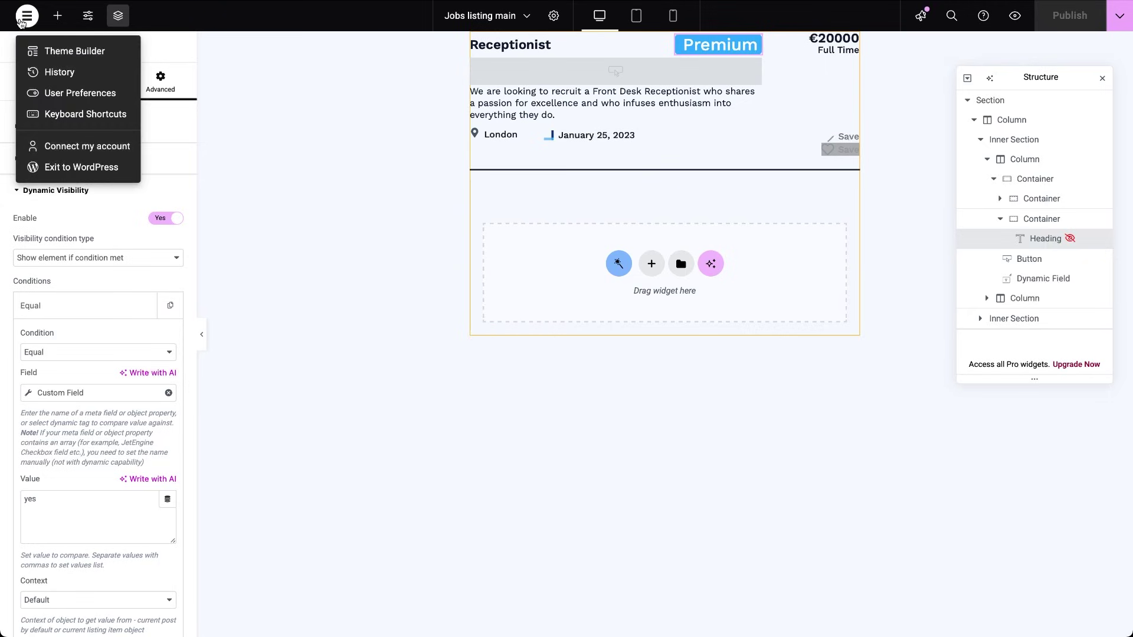
pyautogui.click(59, 167)
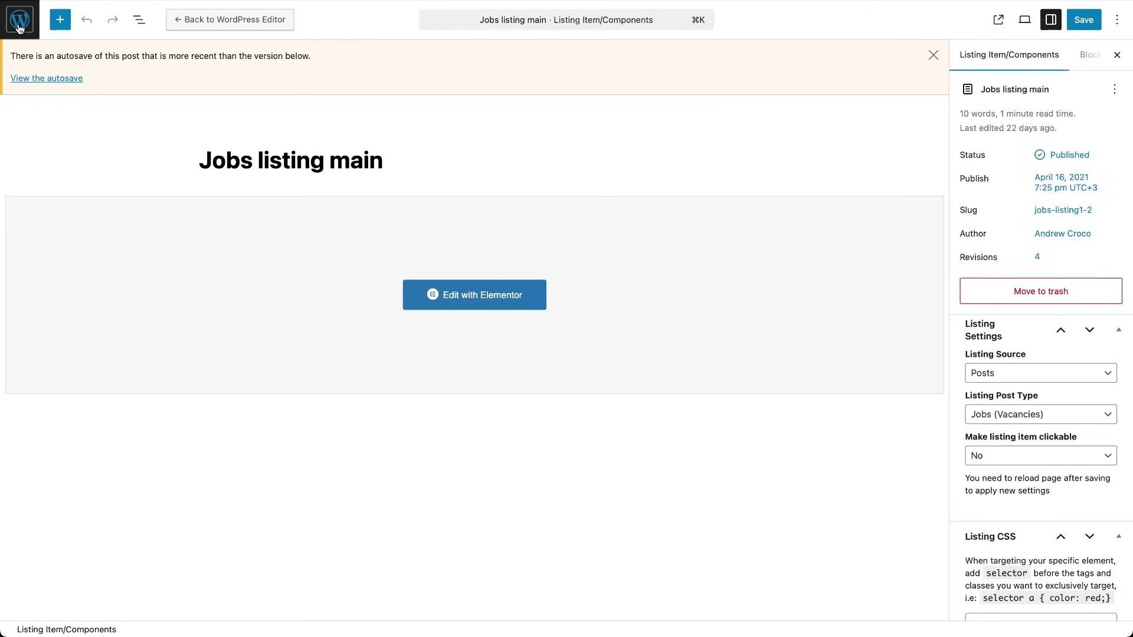
pyautogui.click(19, 24)
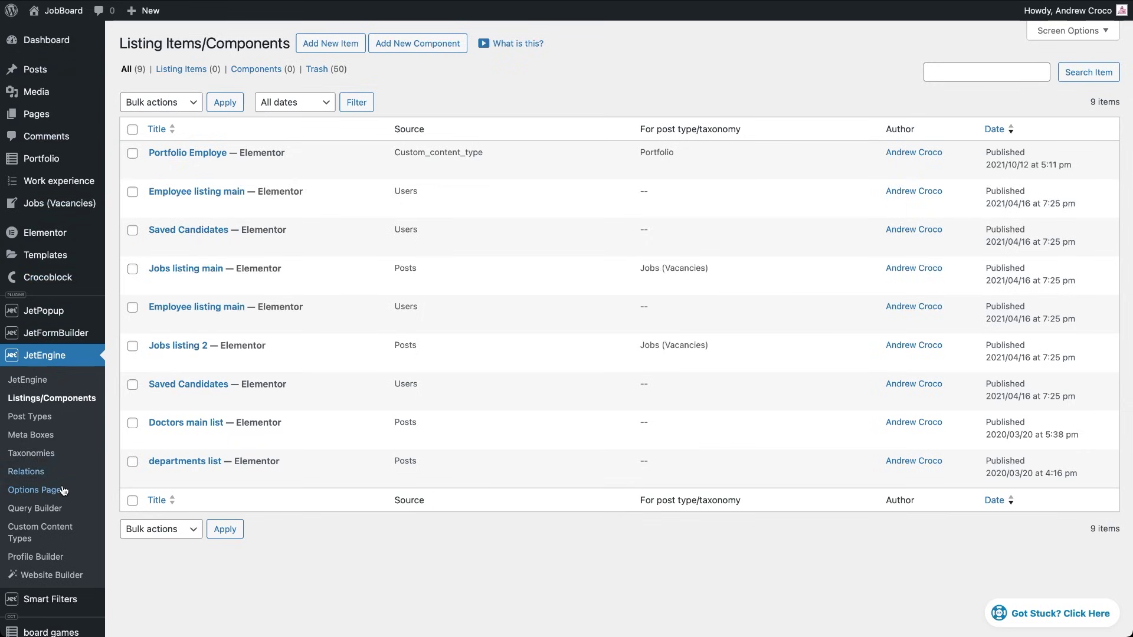
# Step: Create a new query named 'not premium content' returning Jobs (Vacancies) posts
pyautogui.click(53, 511)
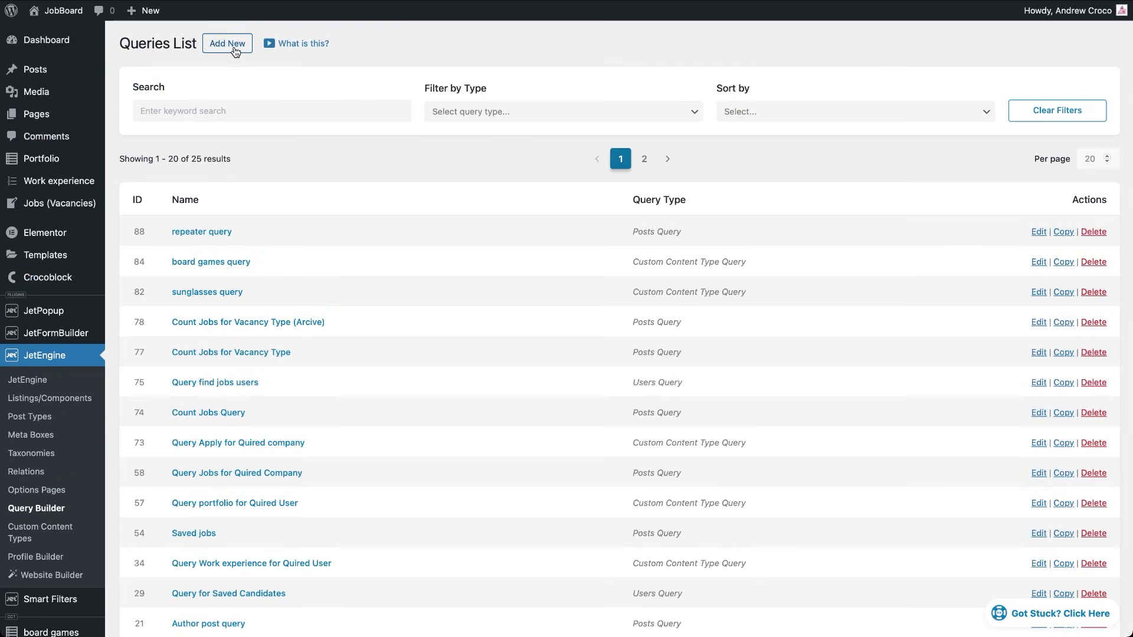
pyautogui.click(234, 49)
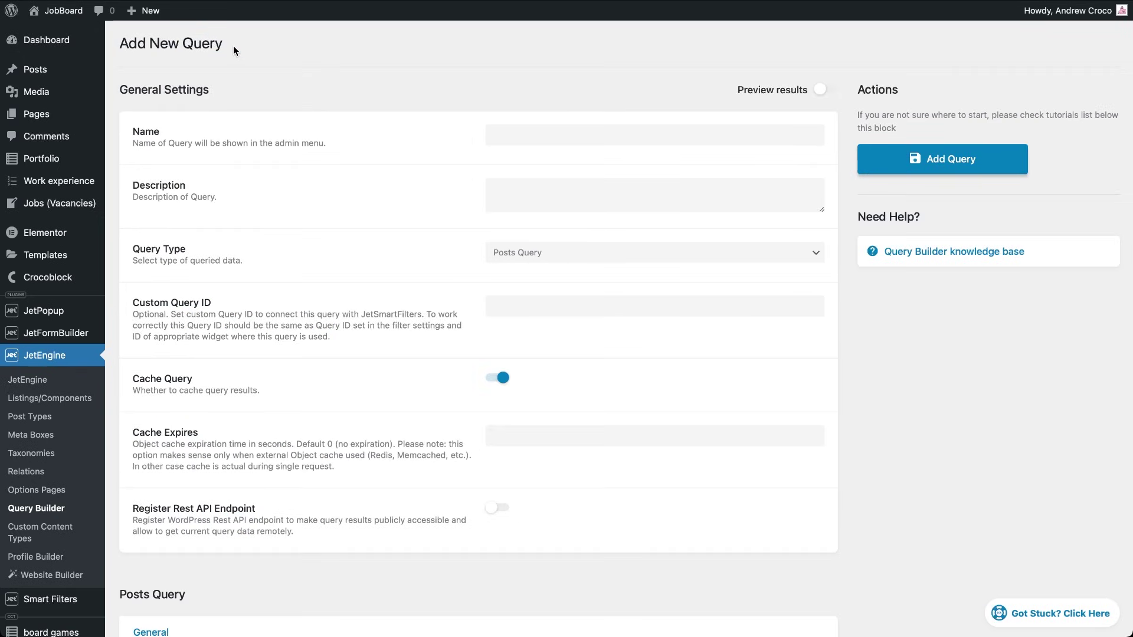
pyautogui.click(500, 134)
pyautogui.write('not premium content')
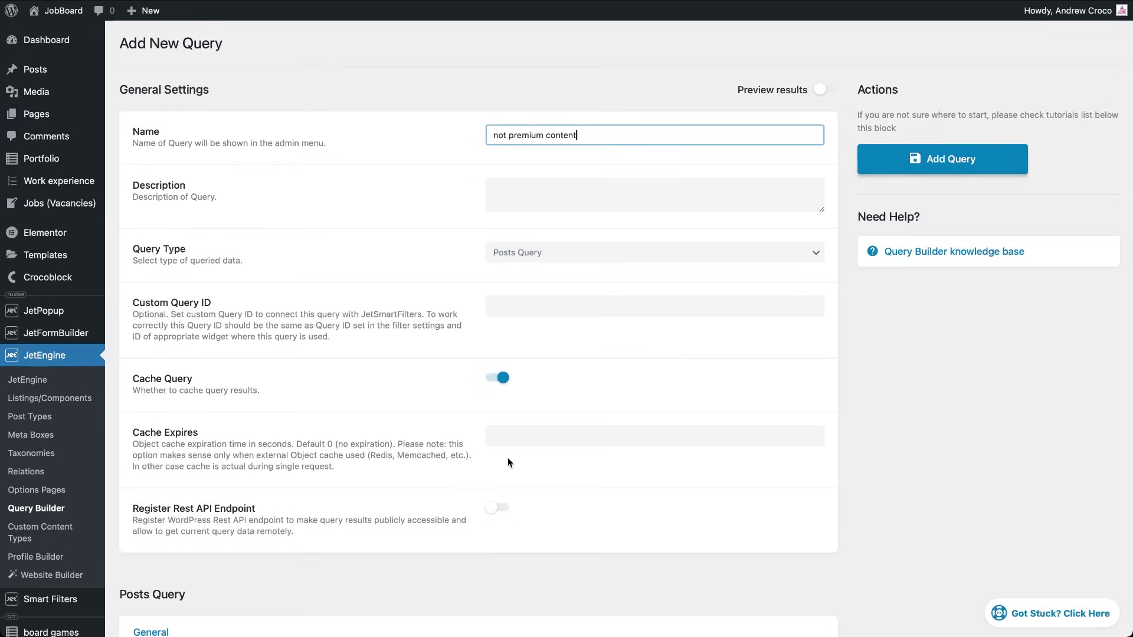
pyautogui.scroll(-7, 498, 508)
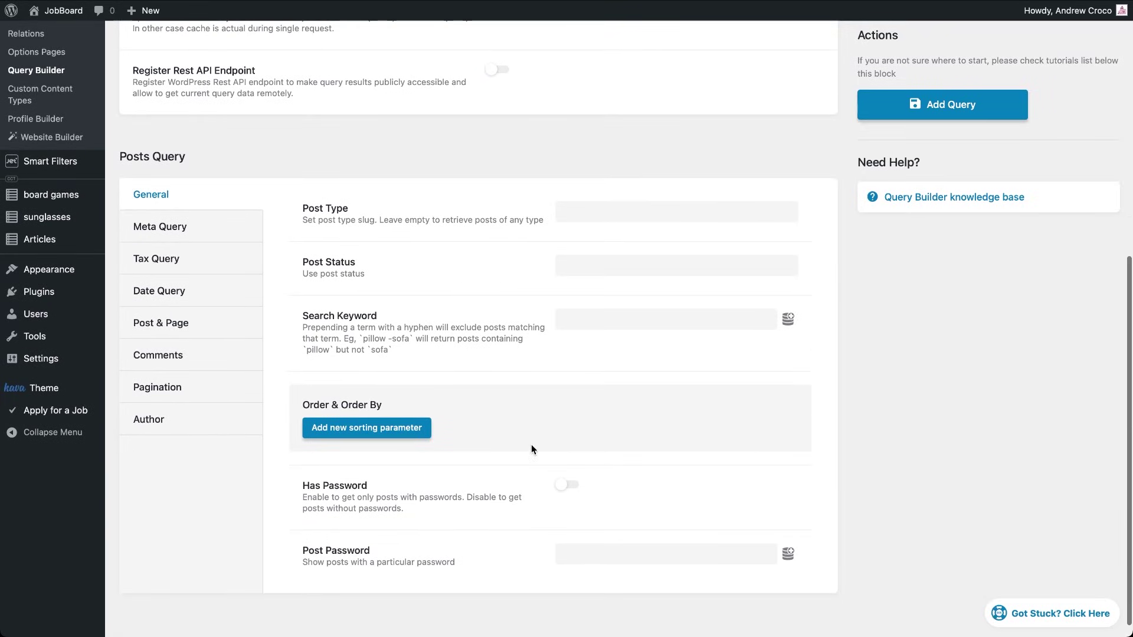
pyautogui.click(594, 211)
pyautogui.write('jobs')
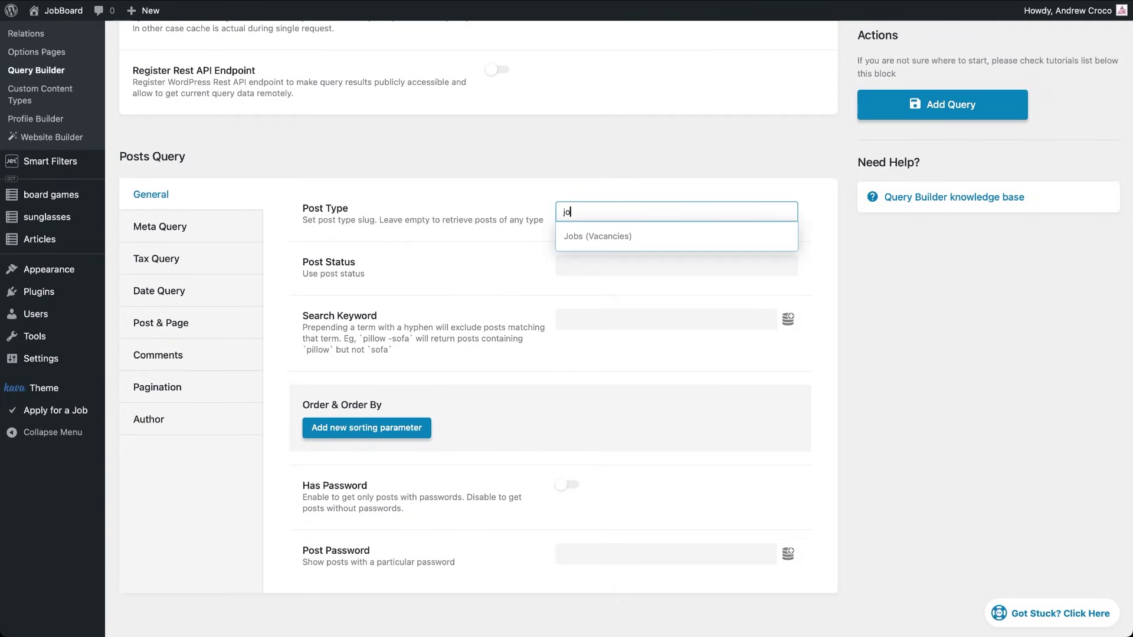
pyautogui.click(601, 236)
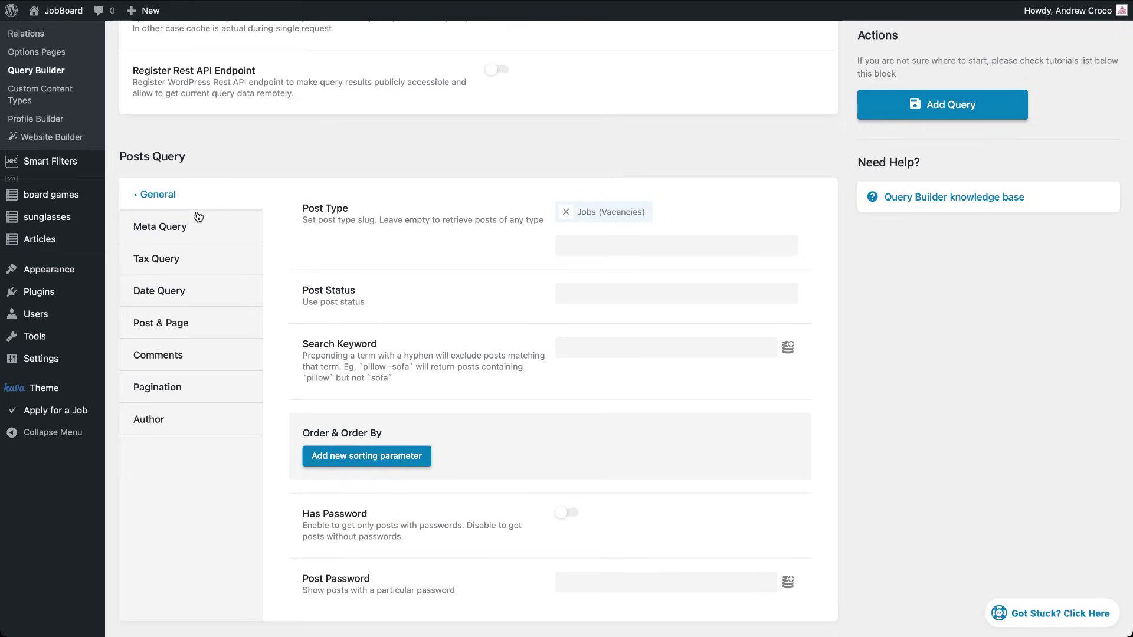
# Step: Add a meta query clause where the JetEngine field 'premium' equals 'no'
pyautogui.click(161, 228)
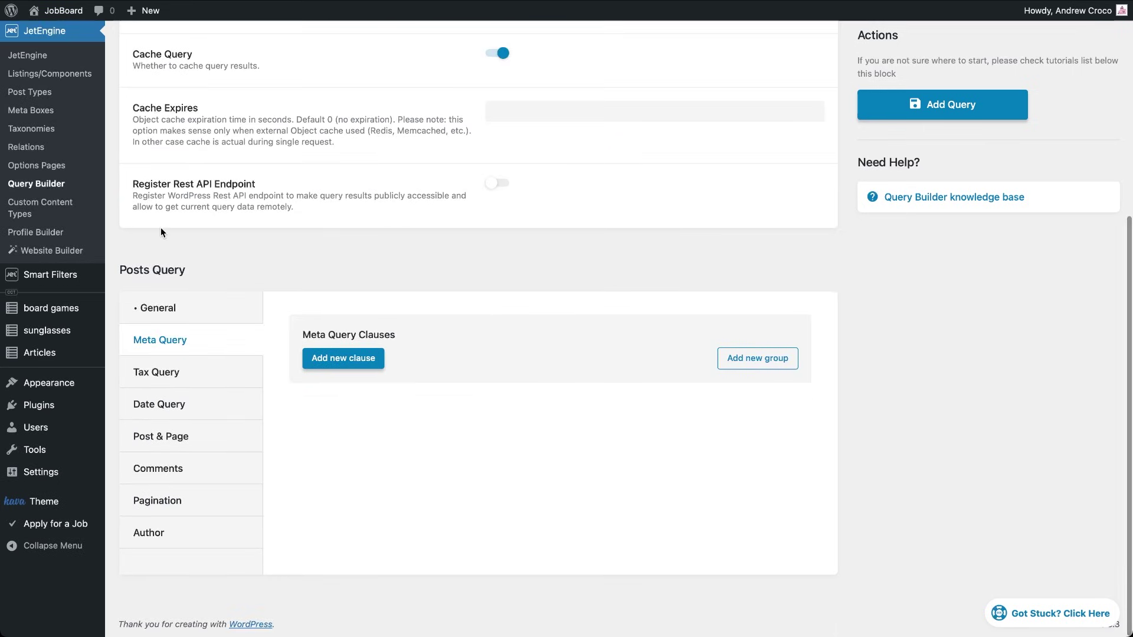
pyautogui.click(322, 361)
pyautogui.scroll(-3, 478, 437)
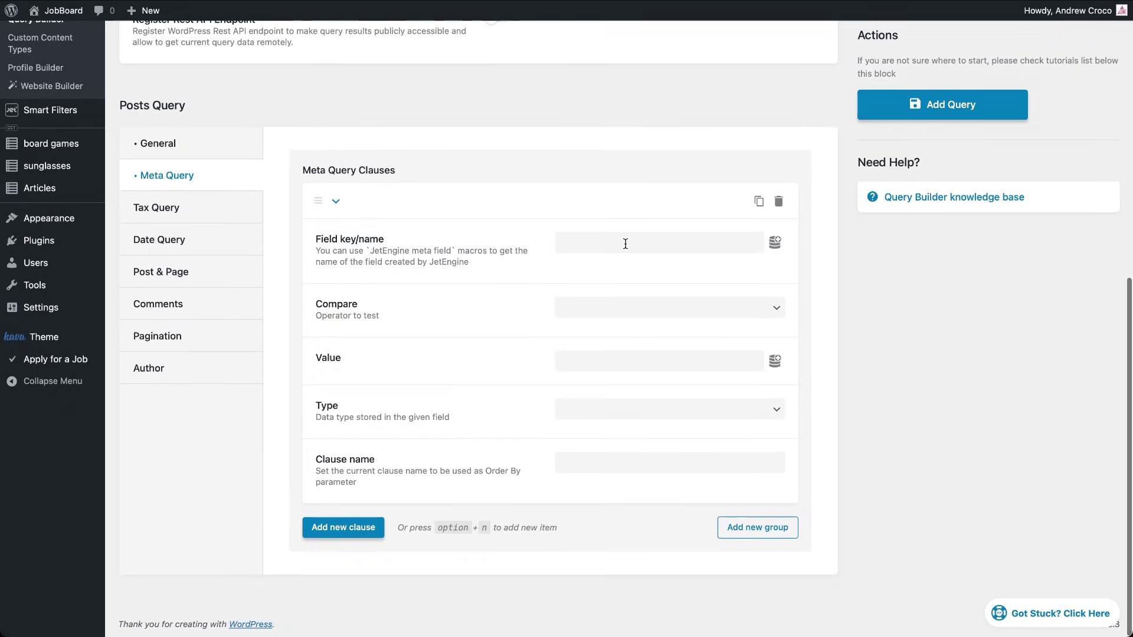
pyautogui.click(561, 243)
pyautogui.click(774, 245)
pyautogui.scroll(-3, 675, 426)
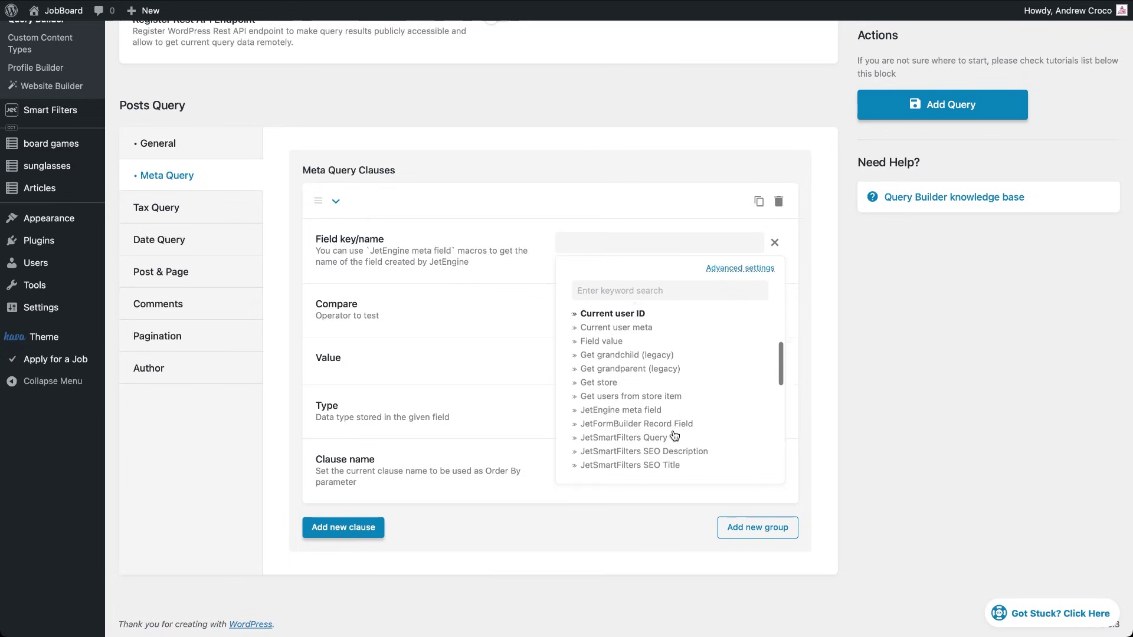
pyautogui.click(634, 345)
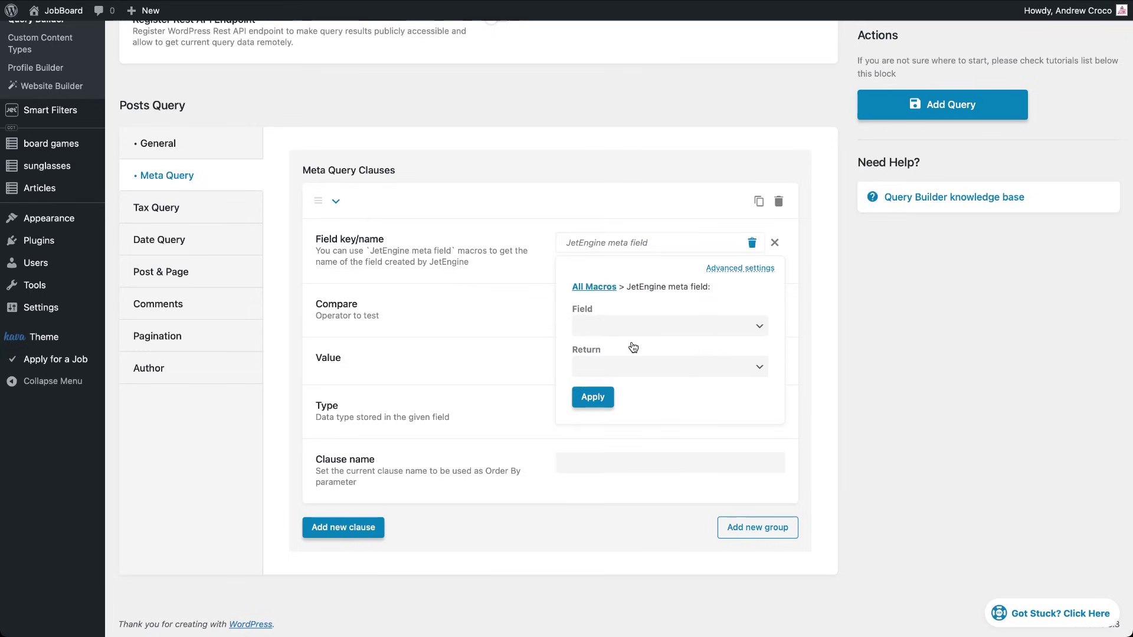
pyautogui.click(761, 329)
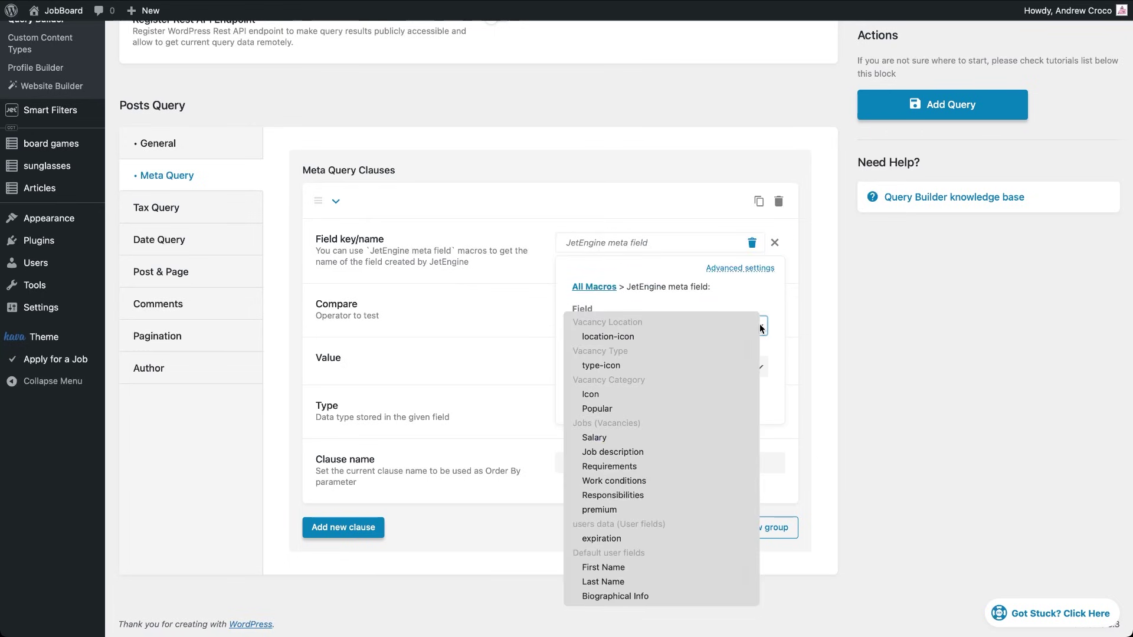
pyautogui.click(632, 509)
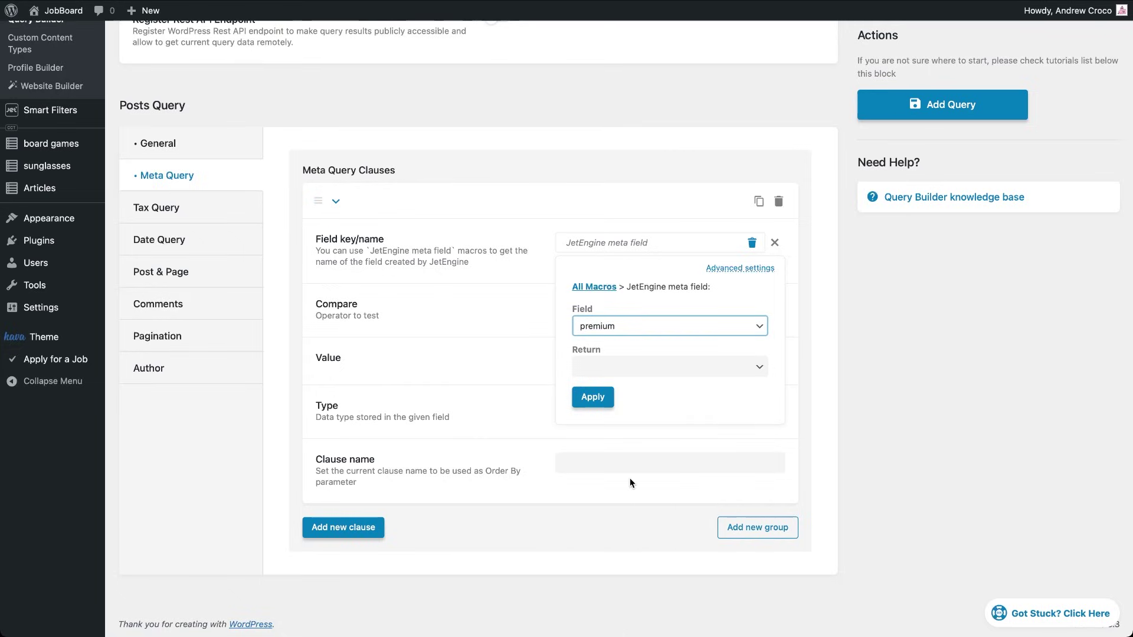
pyautogui.click(593, 398)
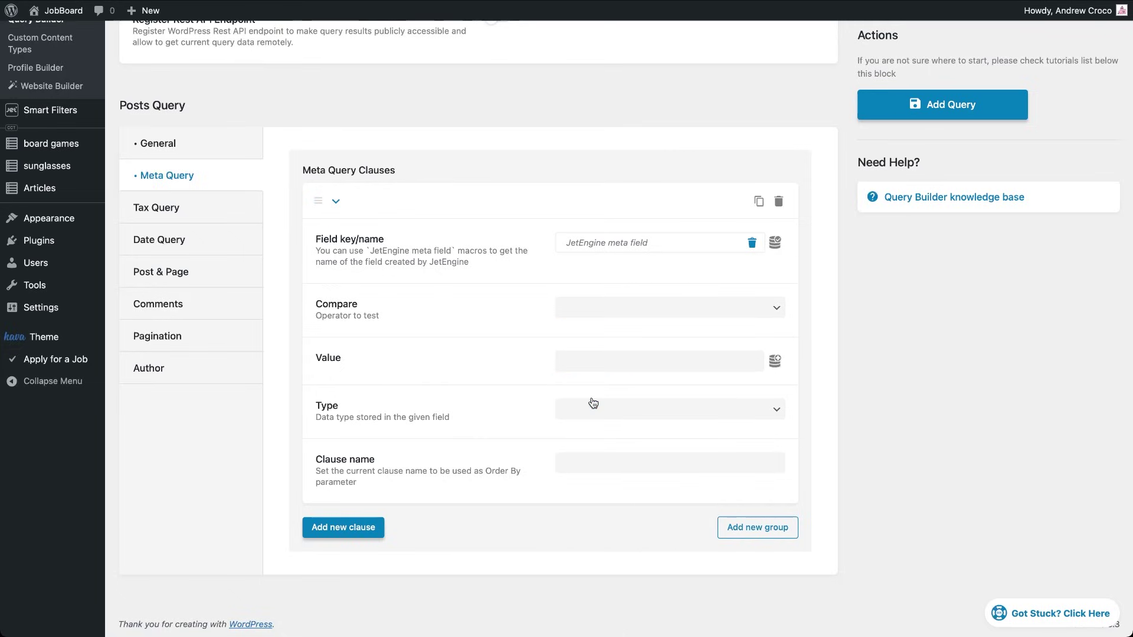
pyautogui.click(674, 313)
pyautogui.click(673, 304)
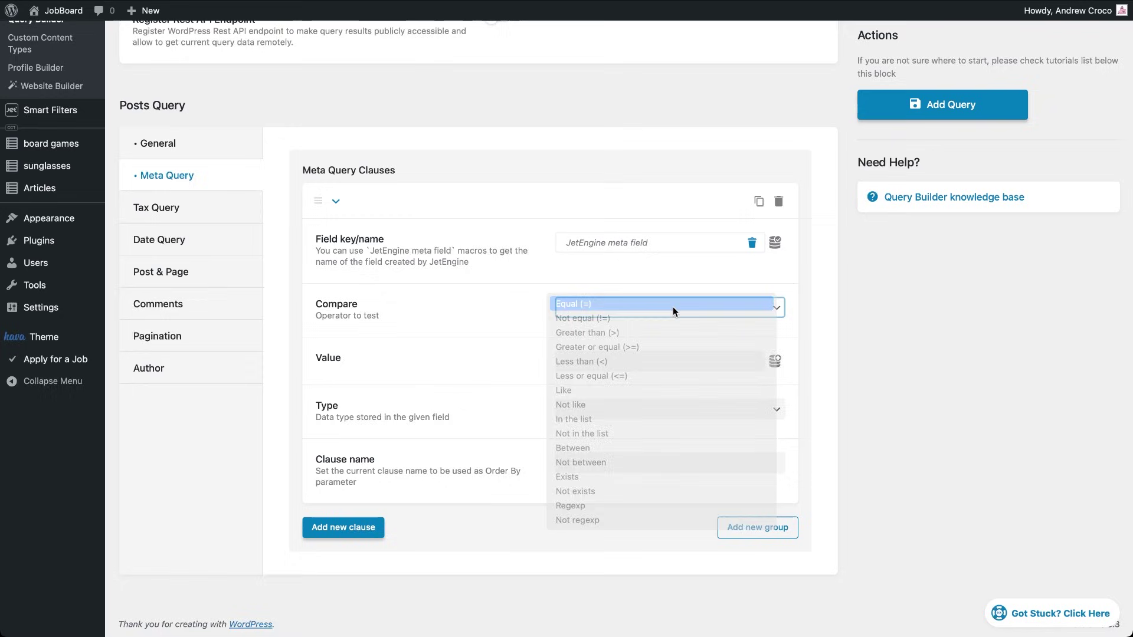
pyautogui.click(645, 365)
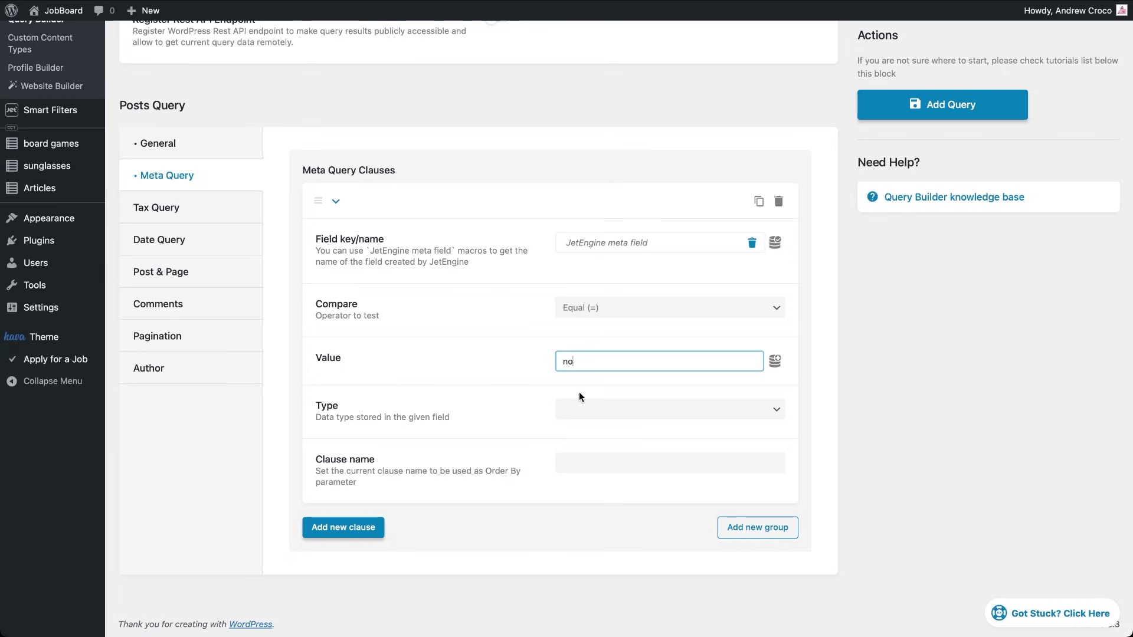
# Step: Set Posts Per Page to 6 and save the query
pyautogui.click(182, 336)
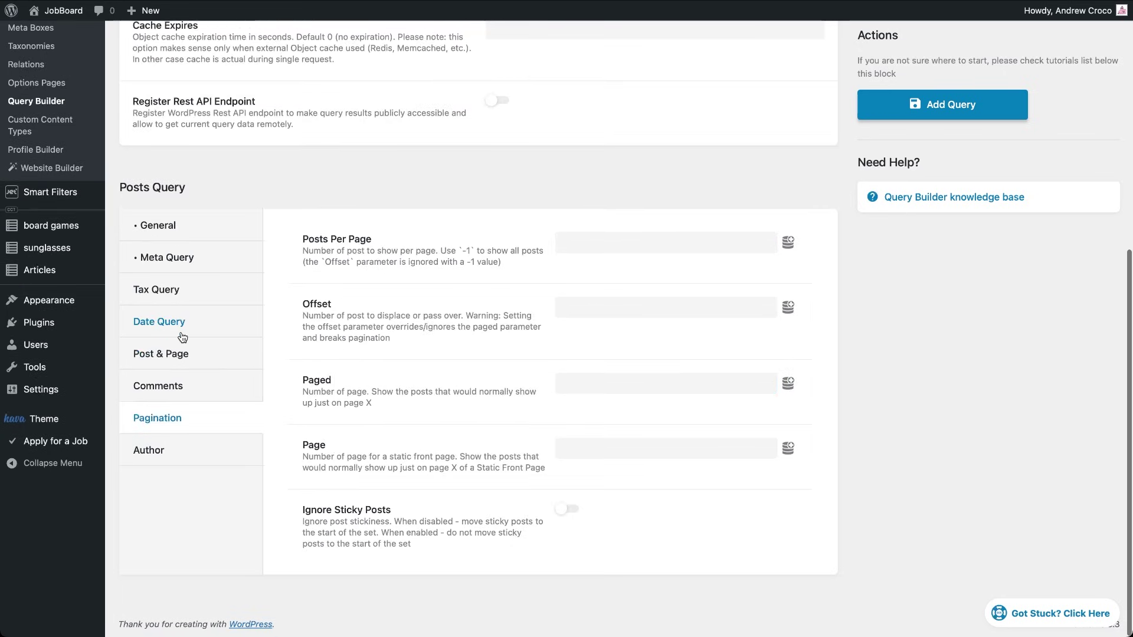
pyautogui.click(599, 242)
pyautogui.write('6')
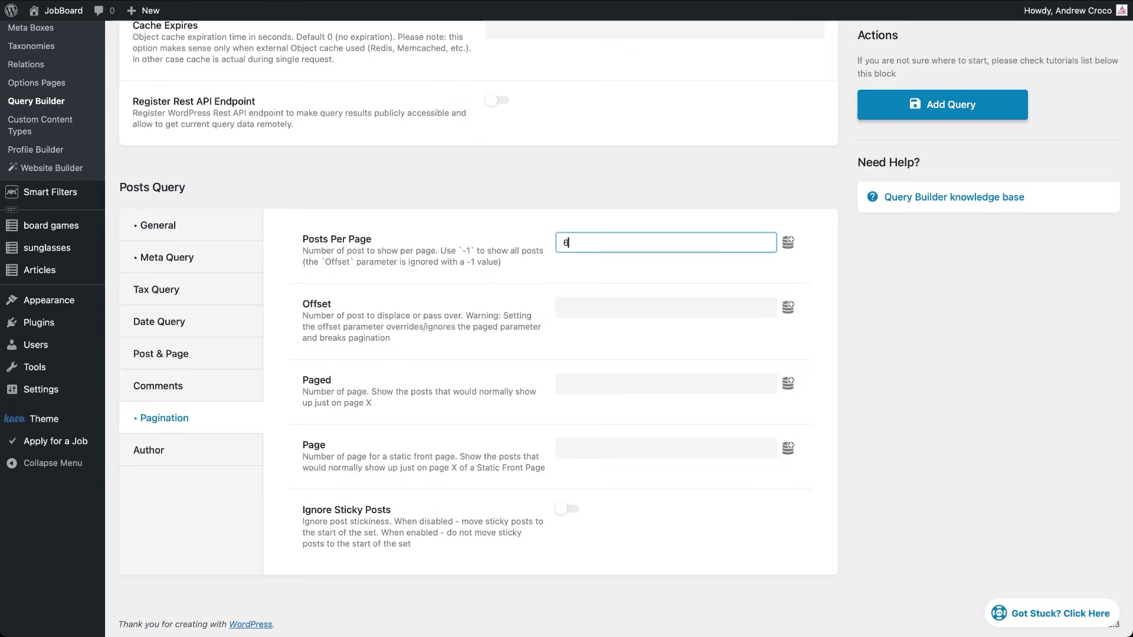
pyautogui.click(957, 118)
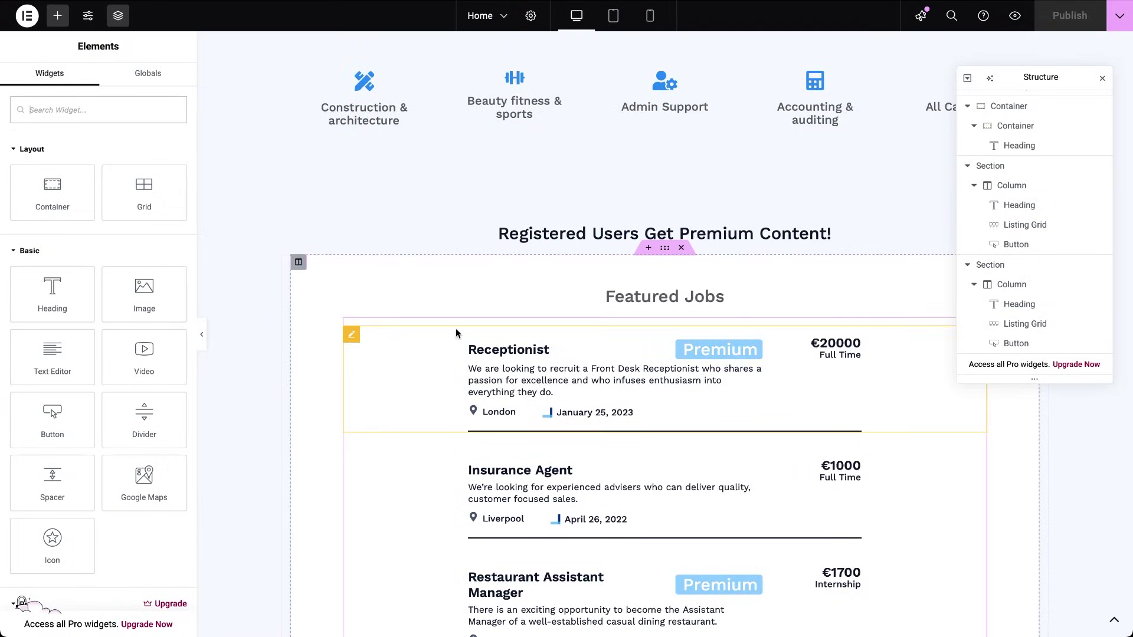
# Step: Switch the first Featured Jobs Listing Grid to the custom 'not premium content' query
pyautogui.scroll(-15, 574, 461)
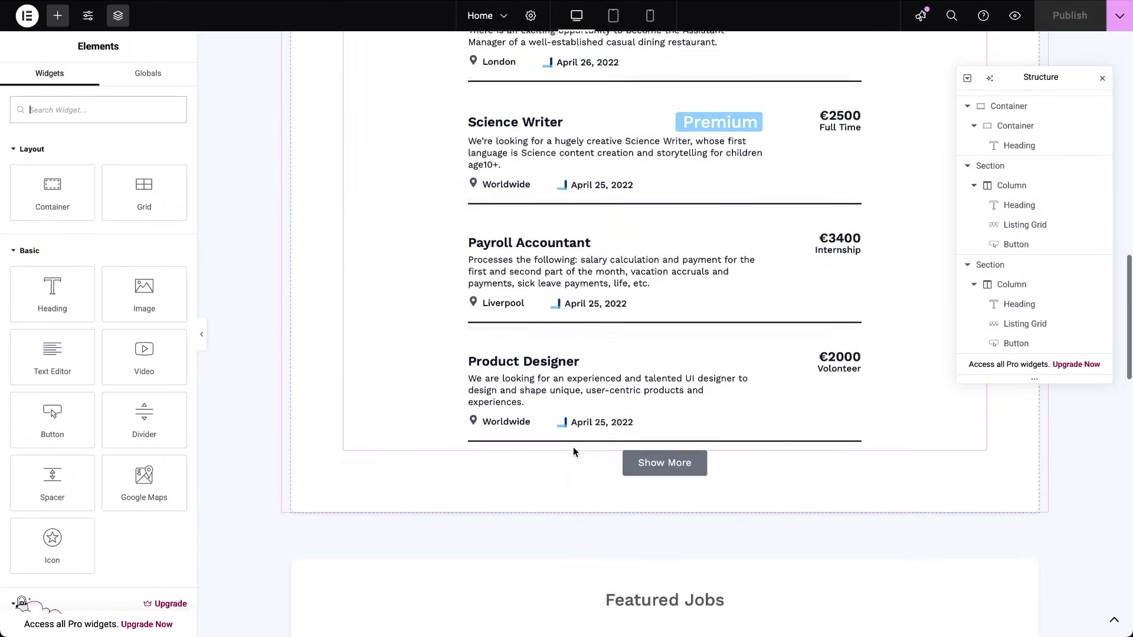
pyautogui.scroll(-11, 574, 452)
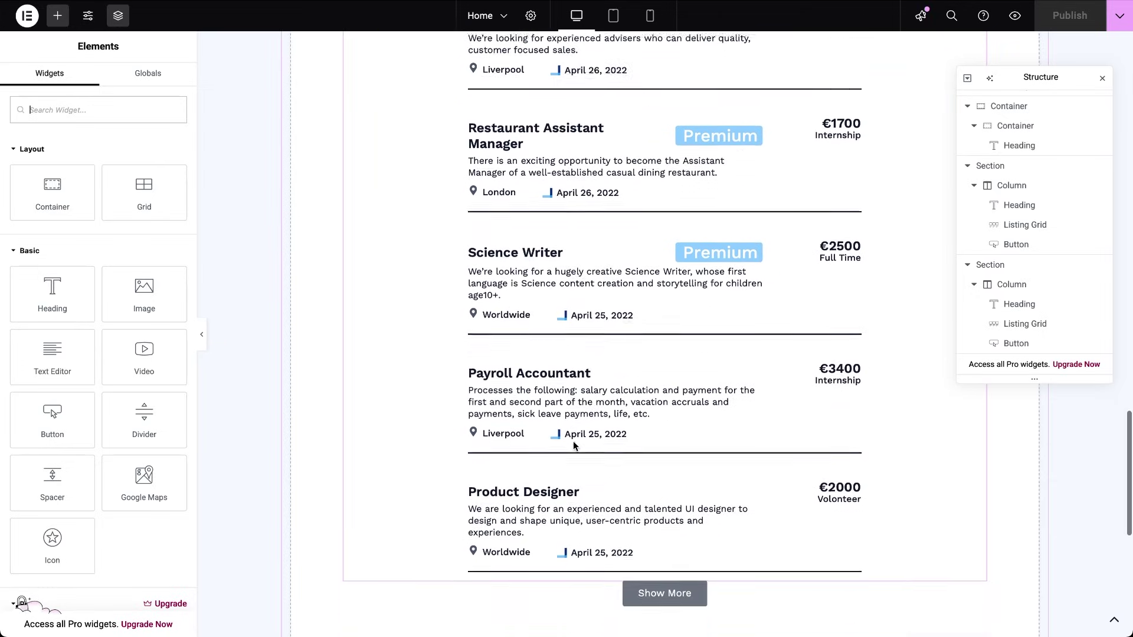
pyautogui.scroll(15, 573, 447)
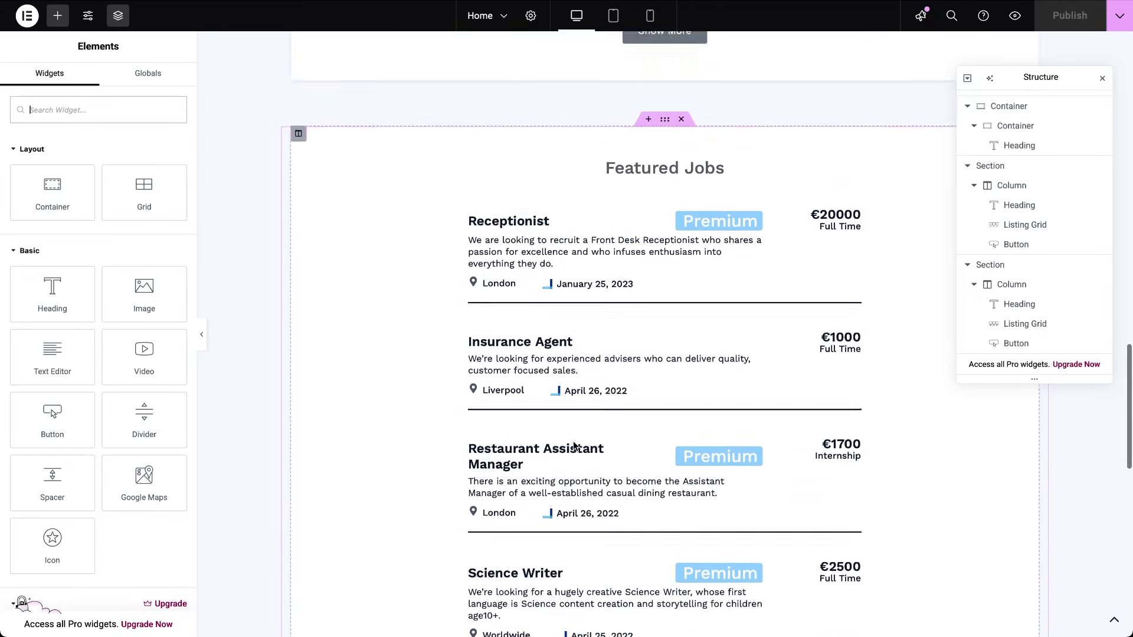
pyautogui.scroll(1, 574, 447)
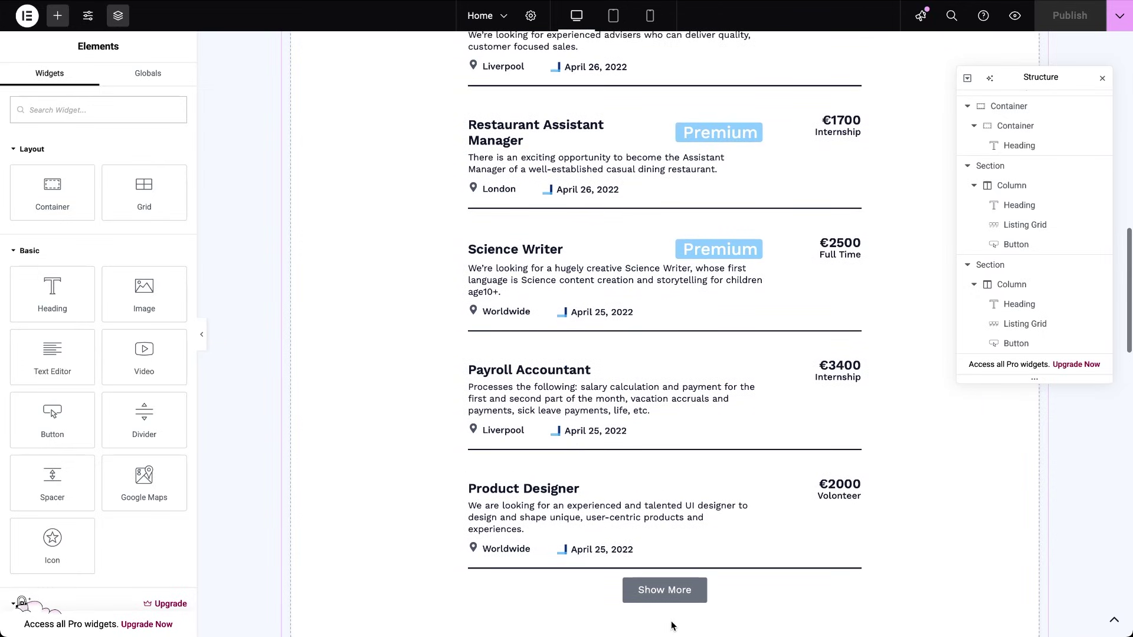
pyautogui.scroll(8, 611, 301)
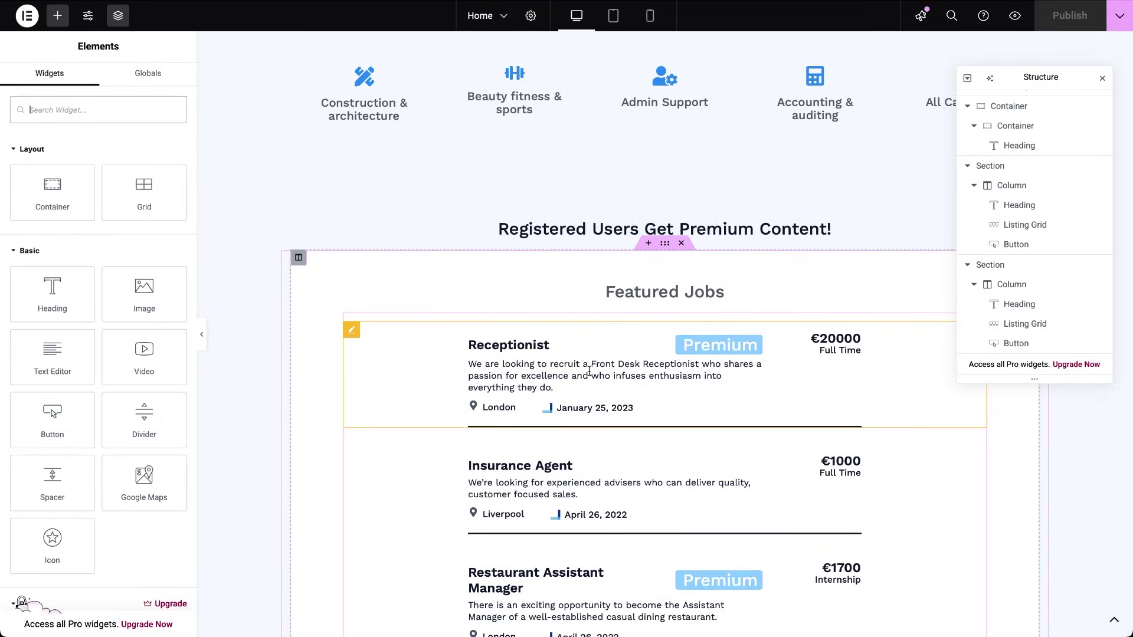
pyautogui.click(589, 372)
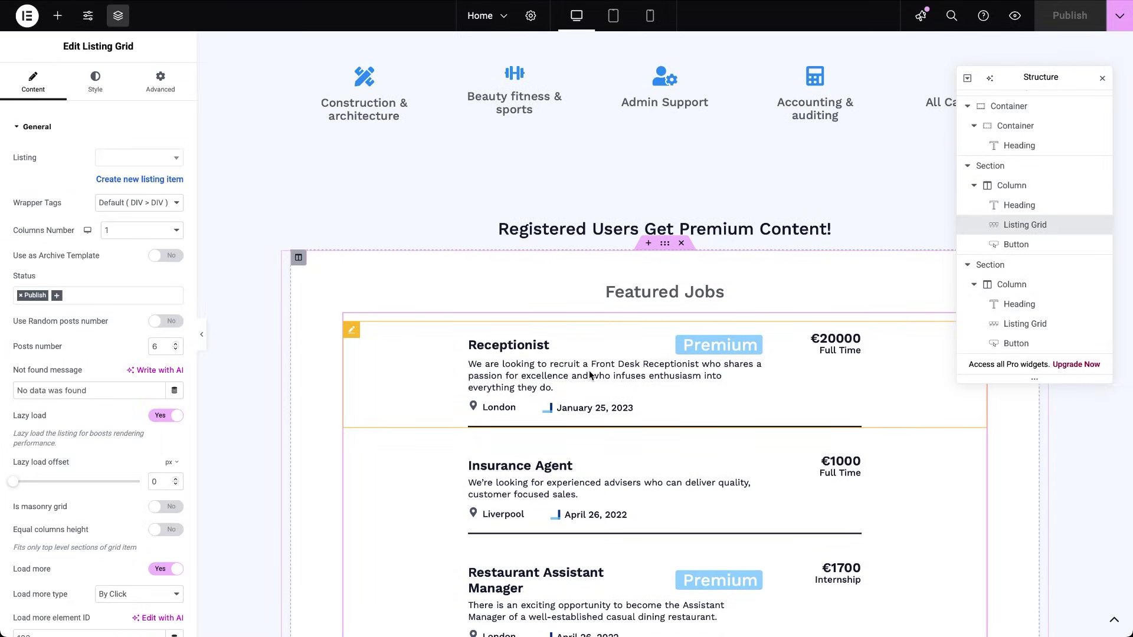
pyautogui.click(16, 133)
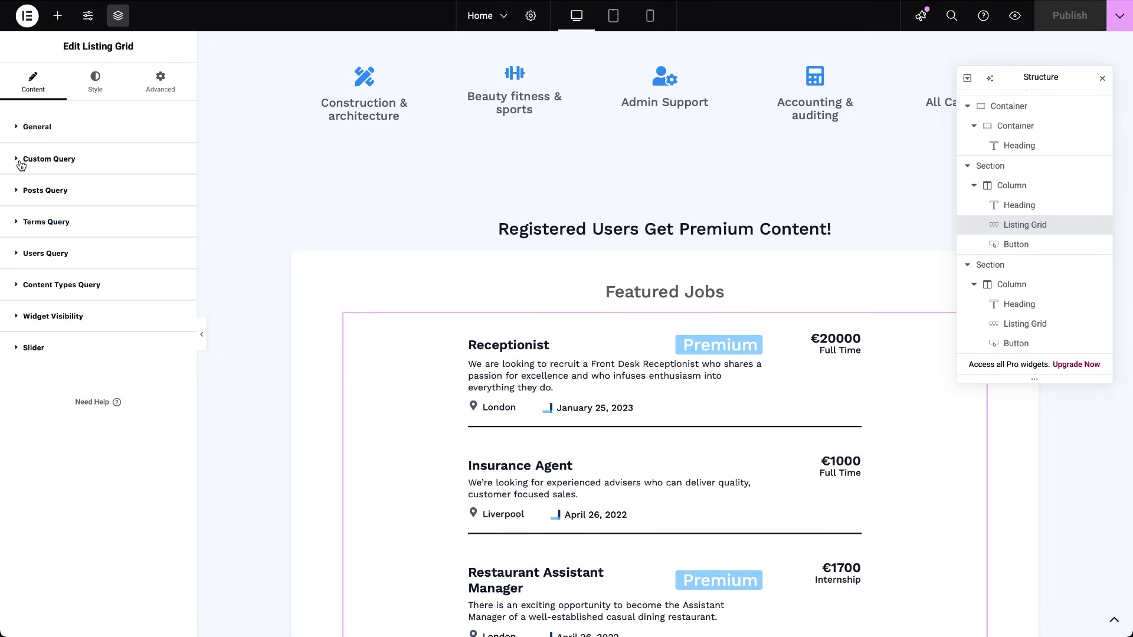
pyautogui.click(19, 160)
pyautogui.click(168, 185)
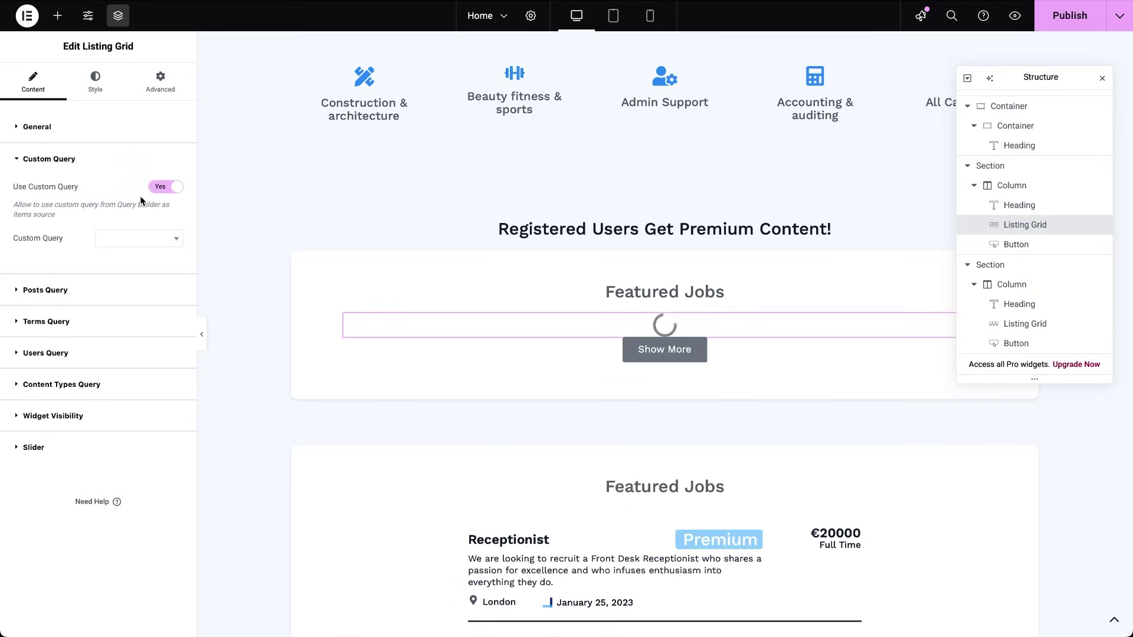
pyautogui.click(120, 244)
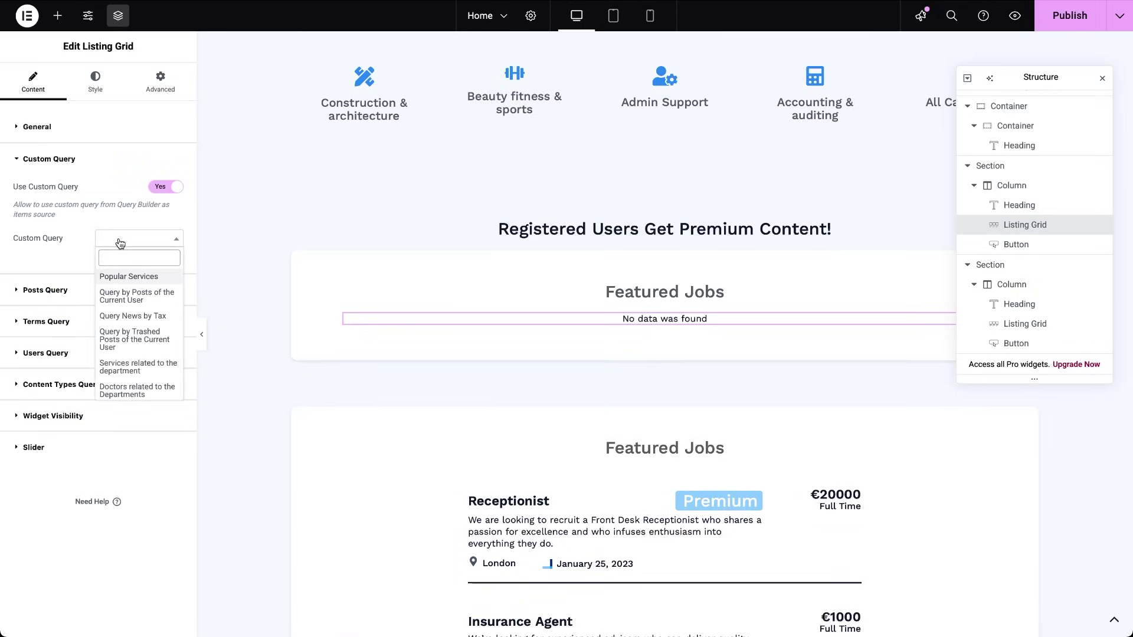
pyautogui.write('no')
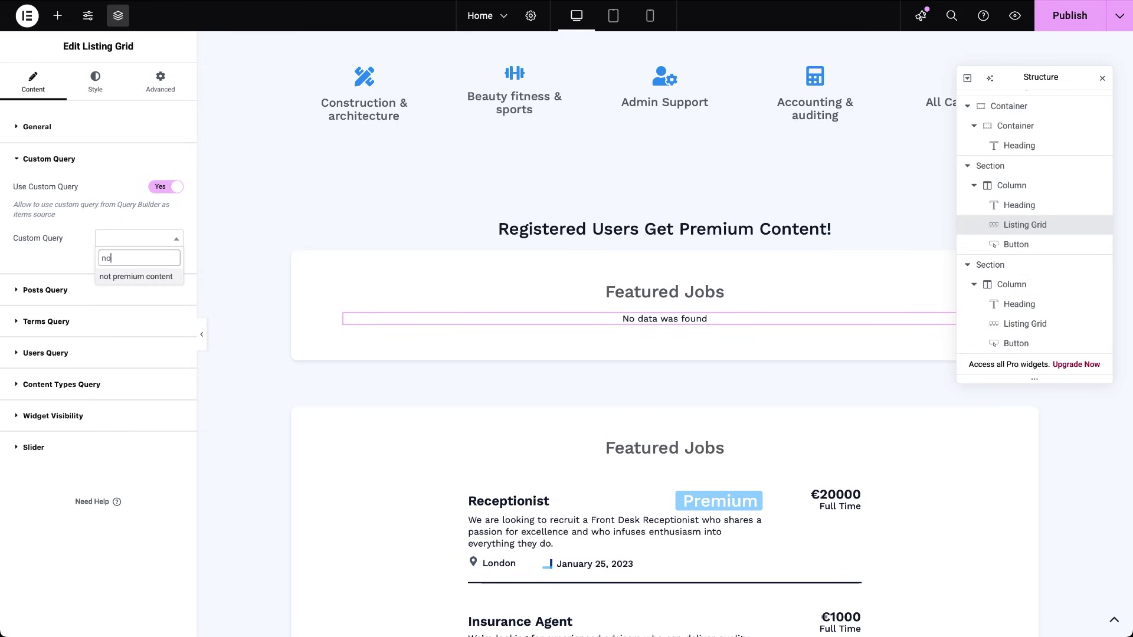
pyautogui.click(124, 278)
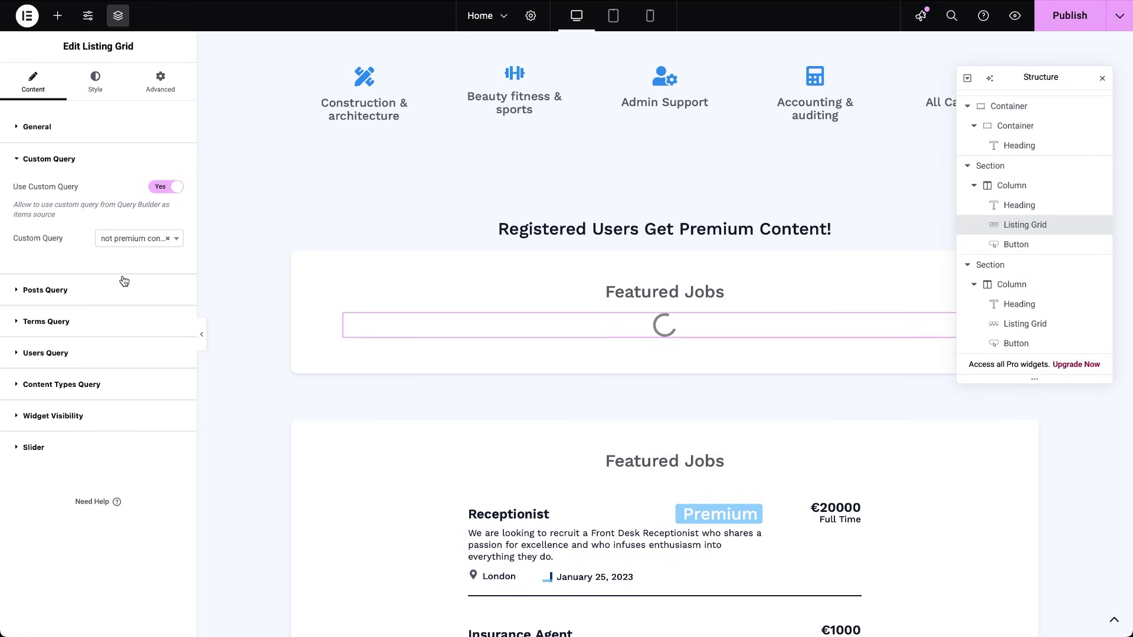
pyautogui.scroll(-4, 493, 476)
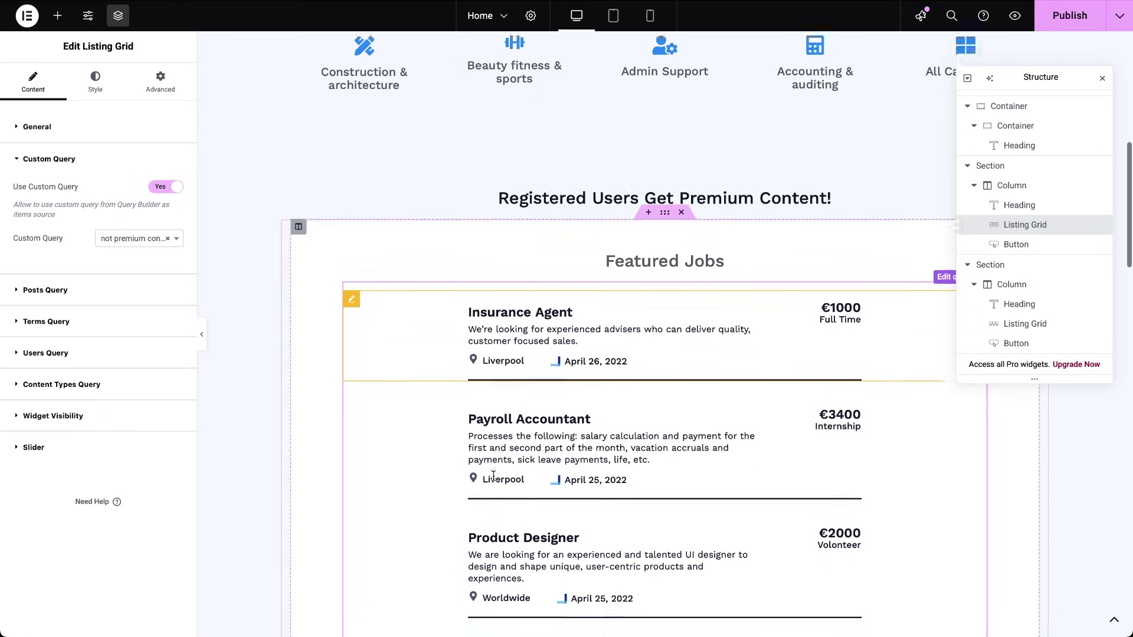
pyautogui.scroll(-1, 493, 476)
pyautogui.scroll(-7, 494, 475)
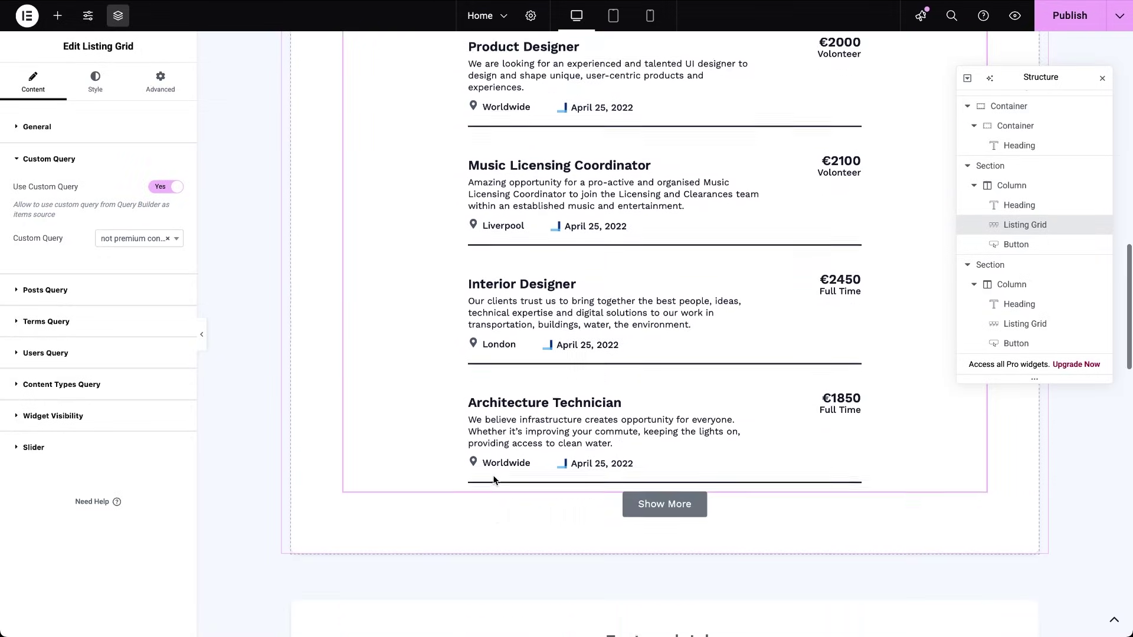
pyautogui.scroll(-5, 493, 475)
pyautogui.scroll(9, 494, 476)
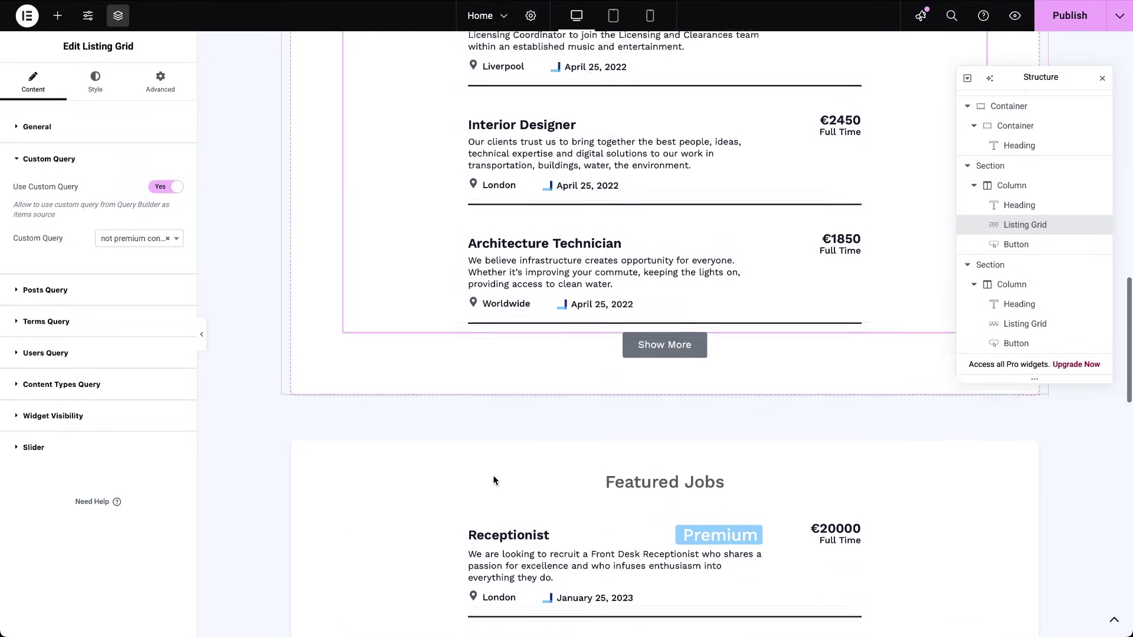
pyautogui.scroll(8, 493, 475)
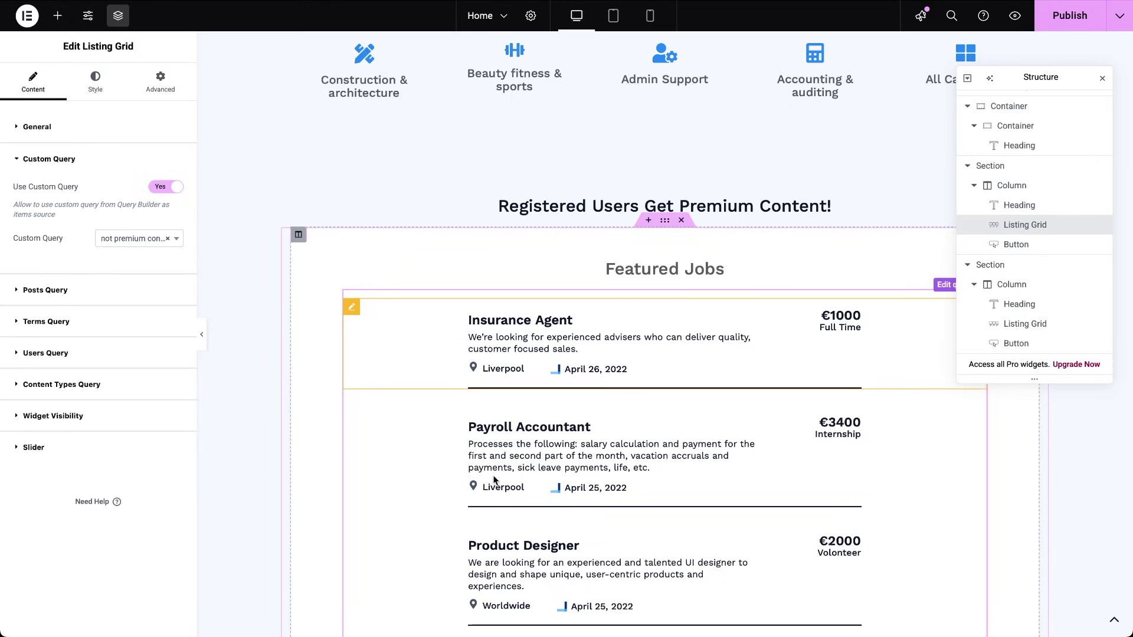
# Step: Enable Dynamic Visibility on the first Featured Jobs section in 'Hide element if condition met' mode
pyautogui.click(664, 221)
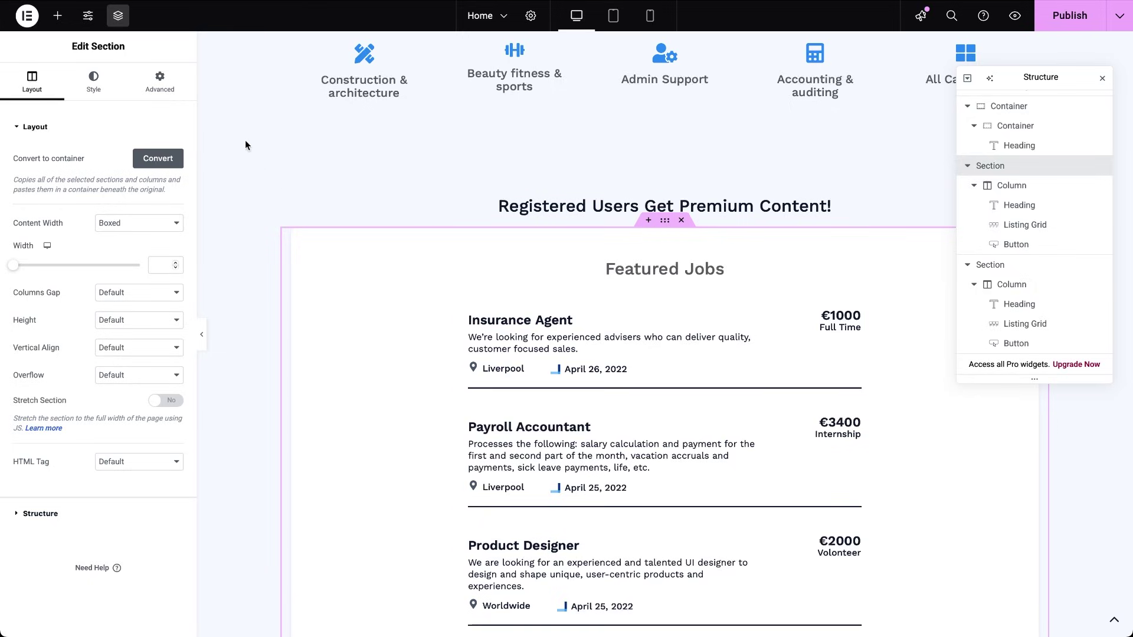
pyautogui.click(177, 81)
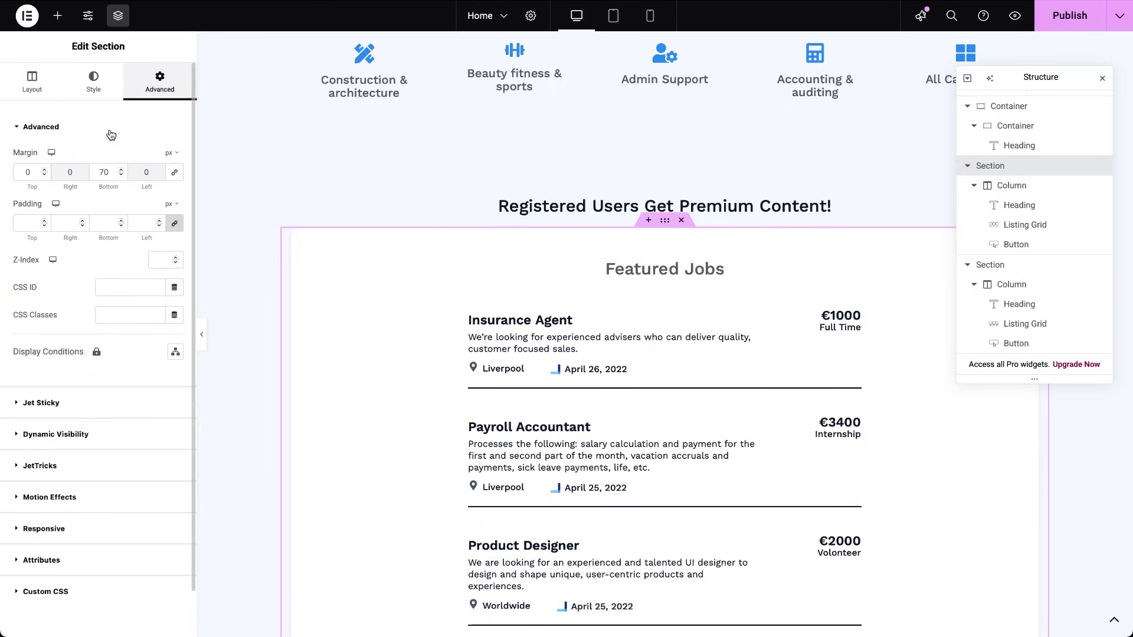
pyautogui.click(21, 134)
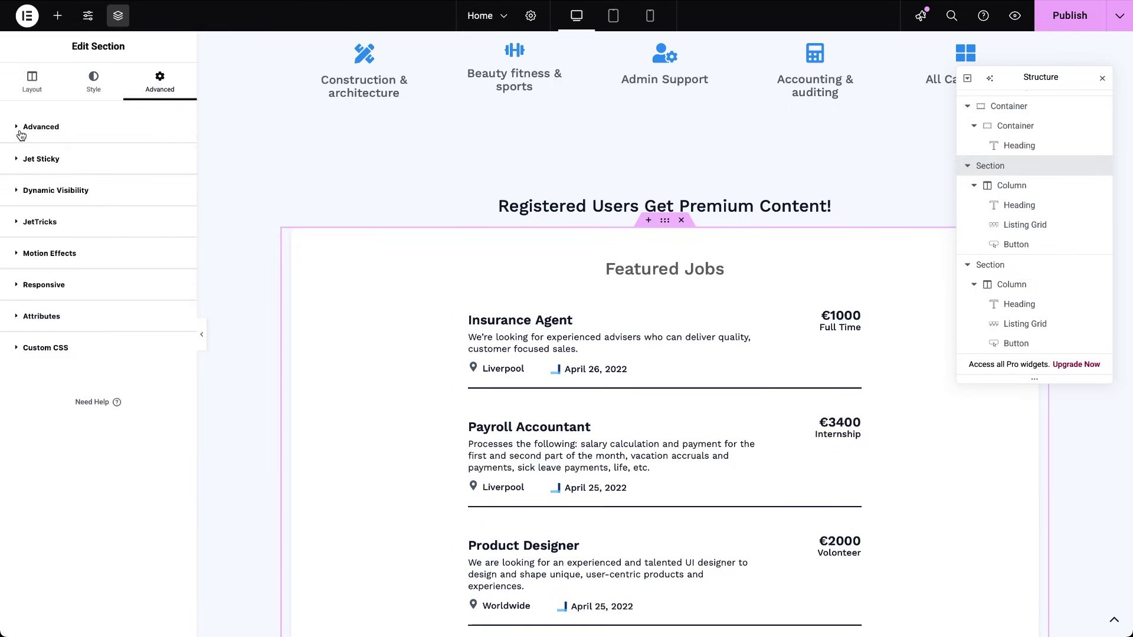
pyautogui.click(18, 191)
pyautogui.click(167, 219)
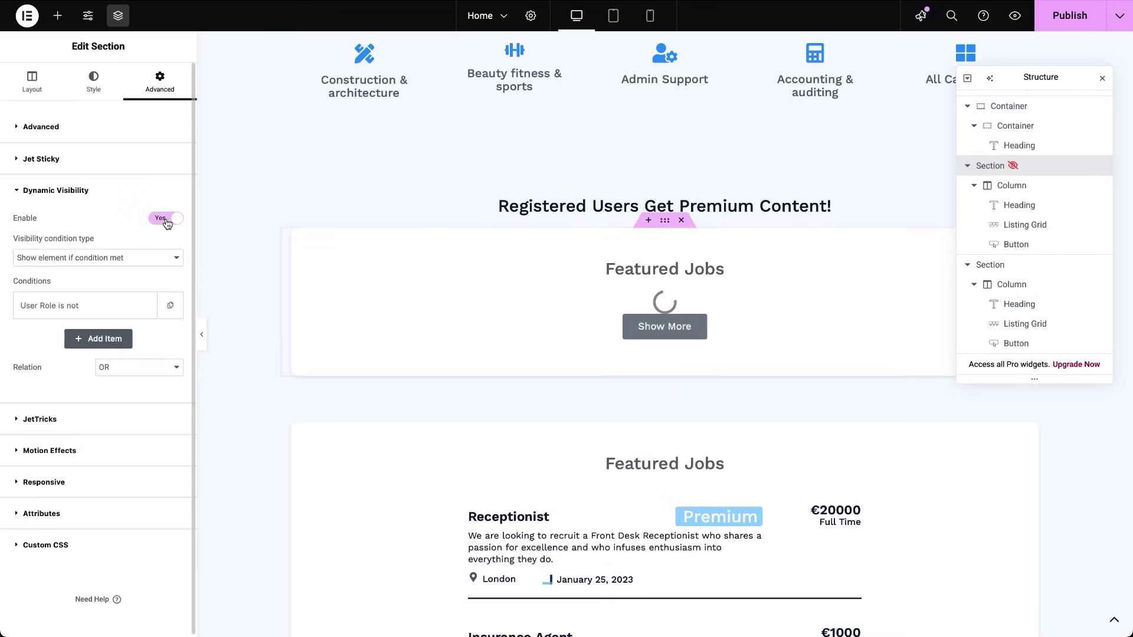
pyautogui.click(88, 267)
pyautogui.click(80, 271)
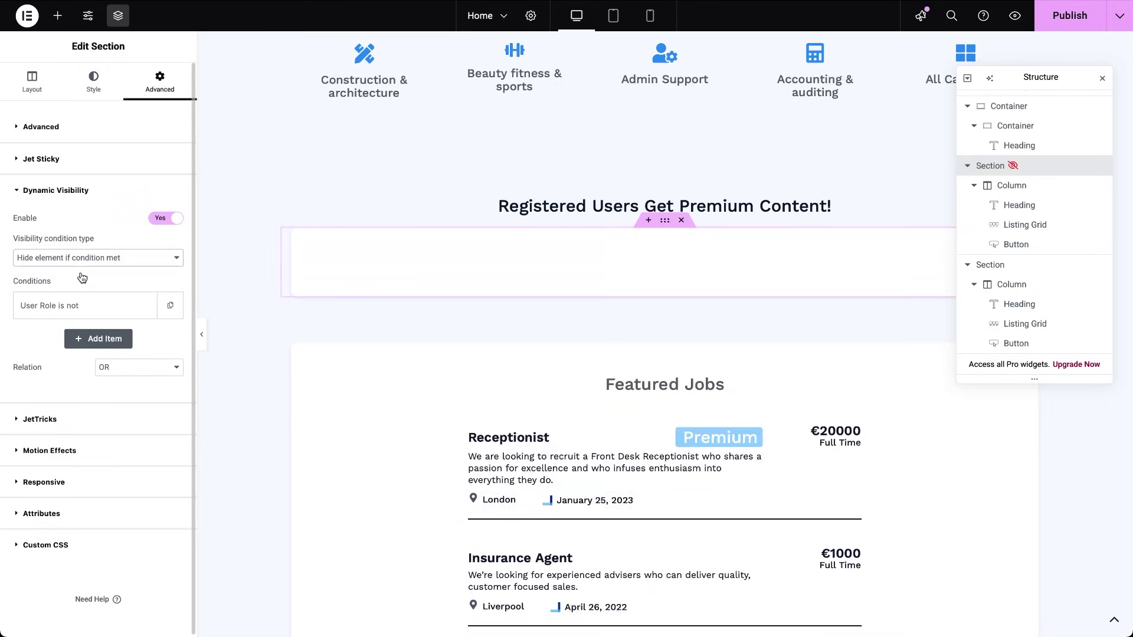
# Step: Set its visibility condition to User Role is Subscriber
pyautogui.click(88, 306)
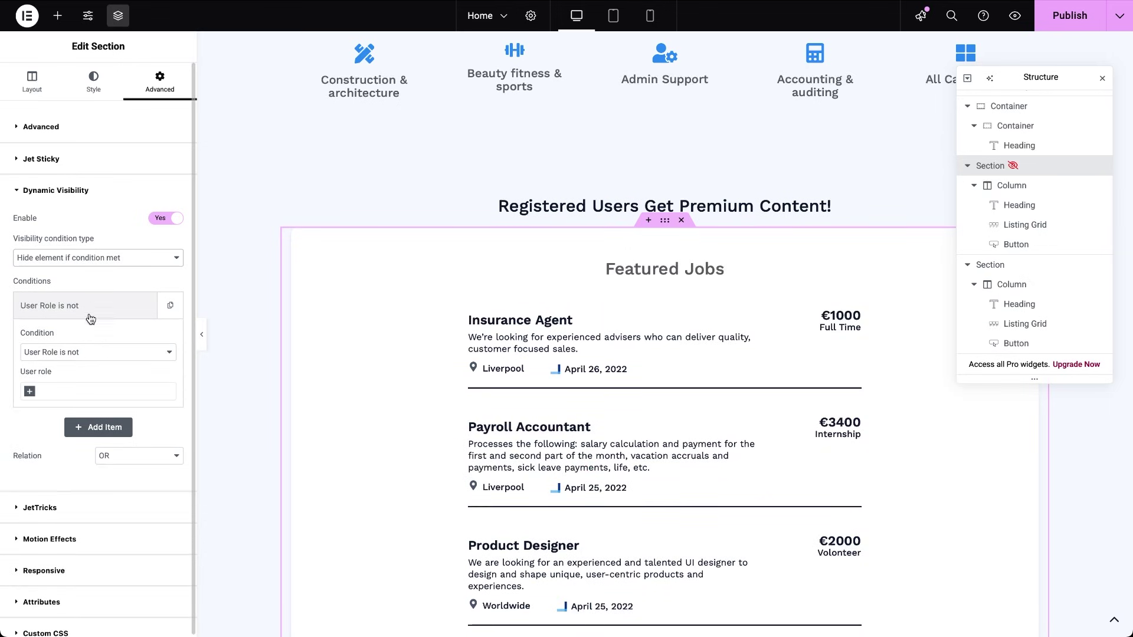
pyautogui.click(83, 352)
pyautogui.click(77, 338)
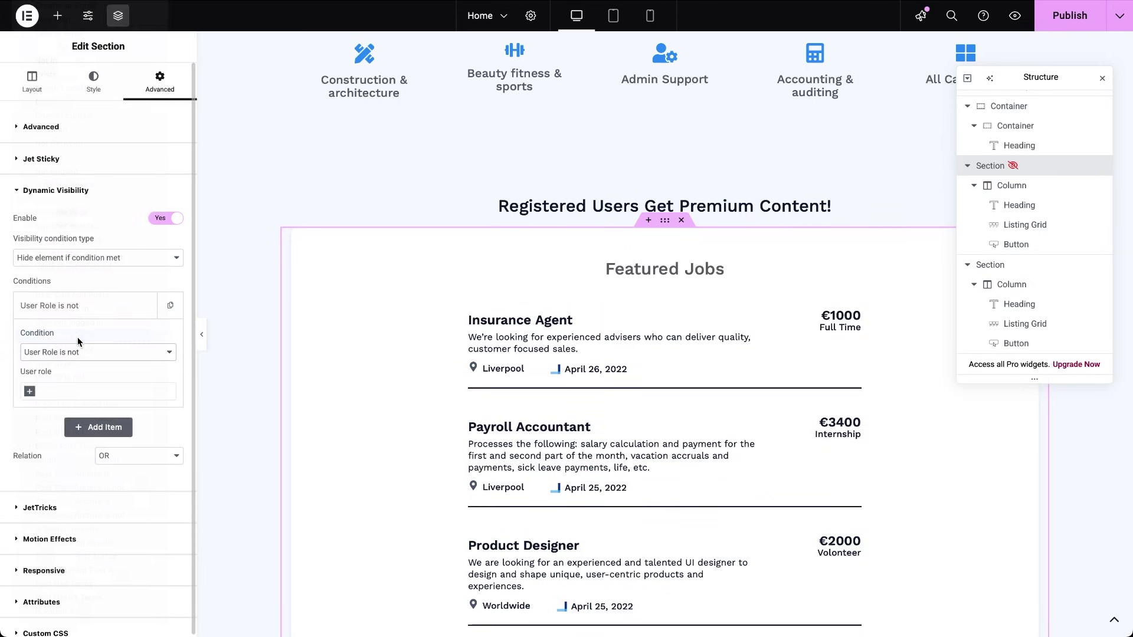
pyautogui.click(57, 393)
pyautogui.write('su')
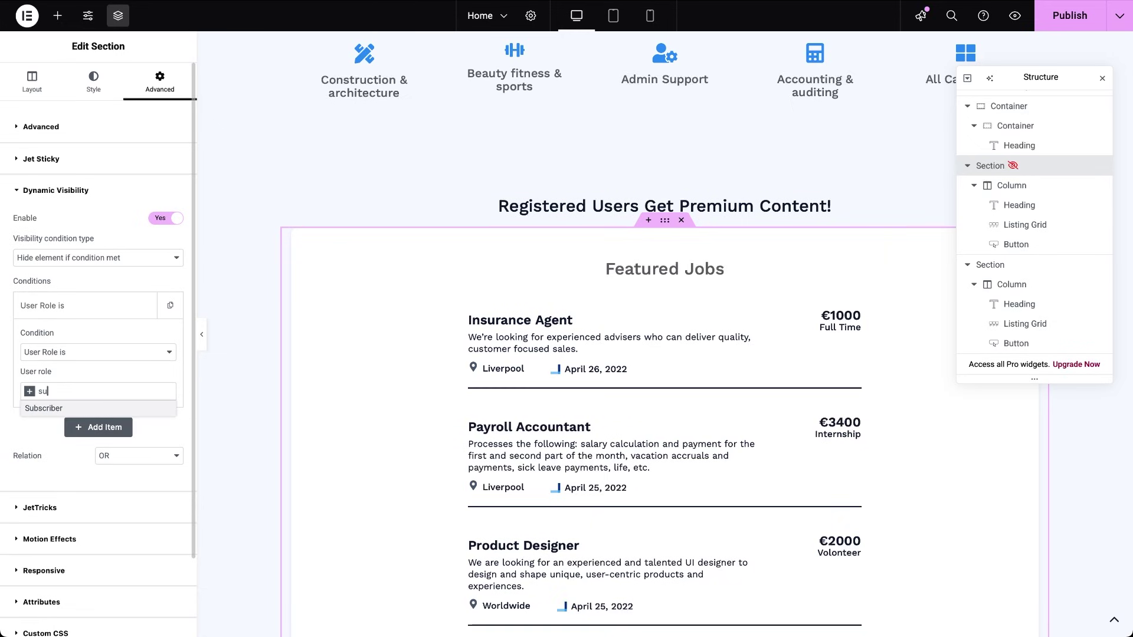
pyautogui.click(60, 411)
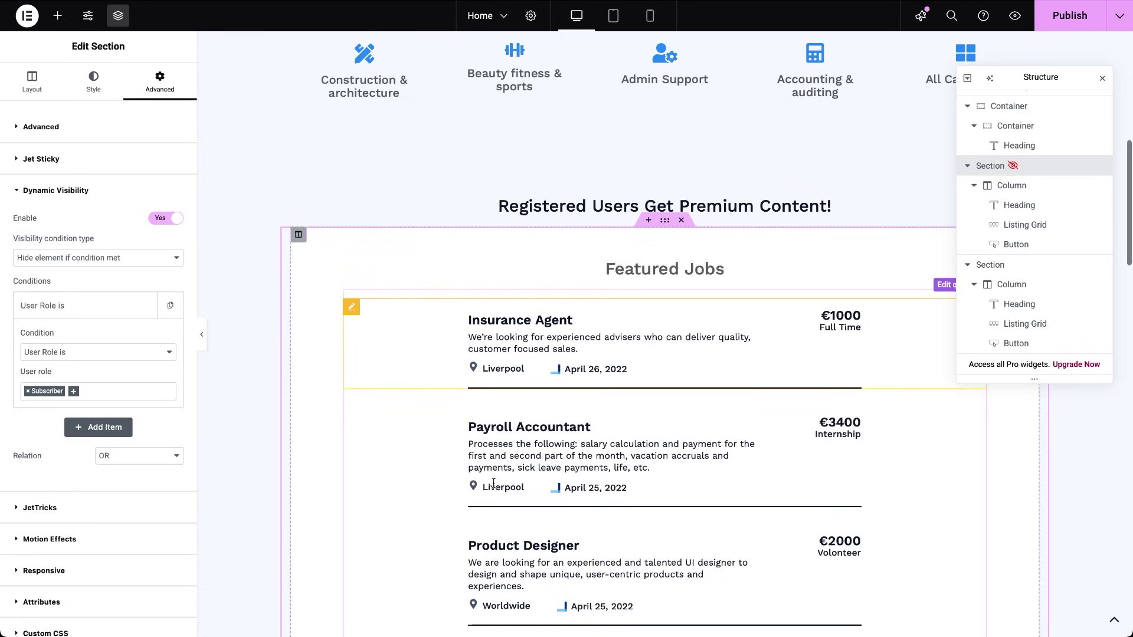
# Step: Enable Dynamic Visibility on the premium Featured Jobs section with condition User Role is Subscriber
pyautogui.scroll(-15, 494, 483)
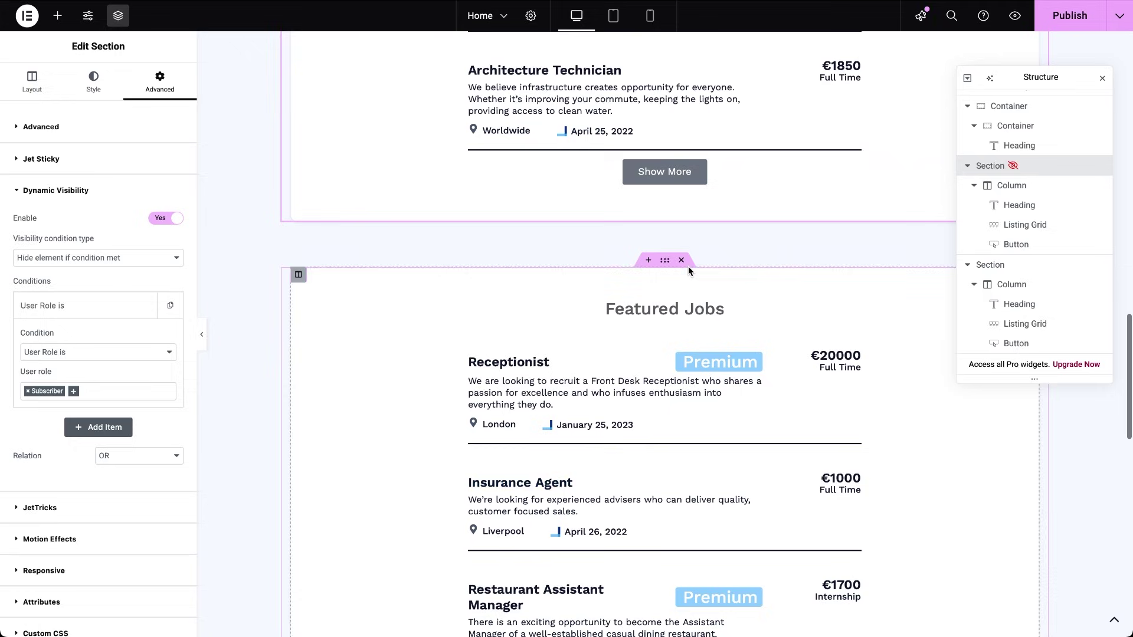
pyautogui.click(666, 262)
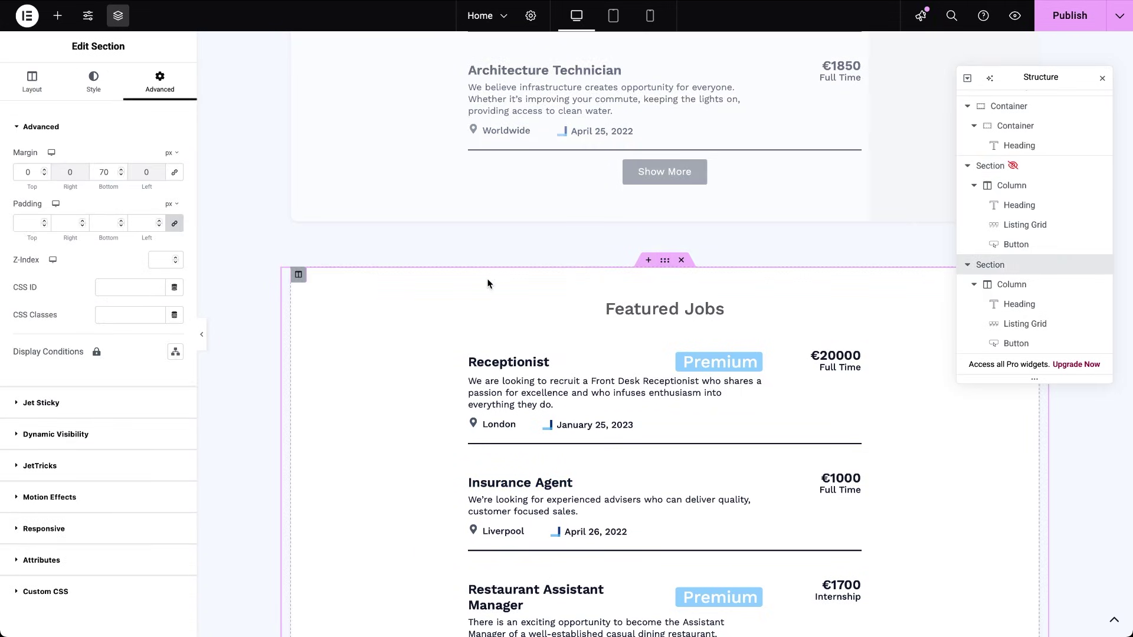
pyautogui.click(16, 127)
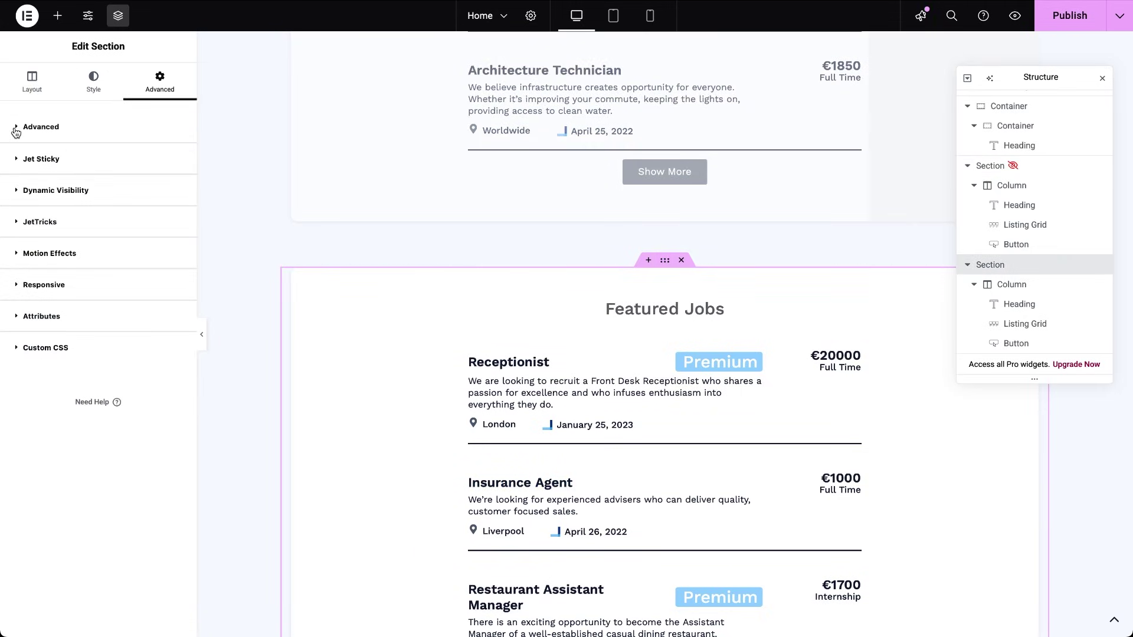
pyautogui.click(21, 190)
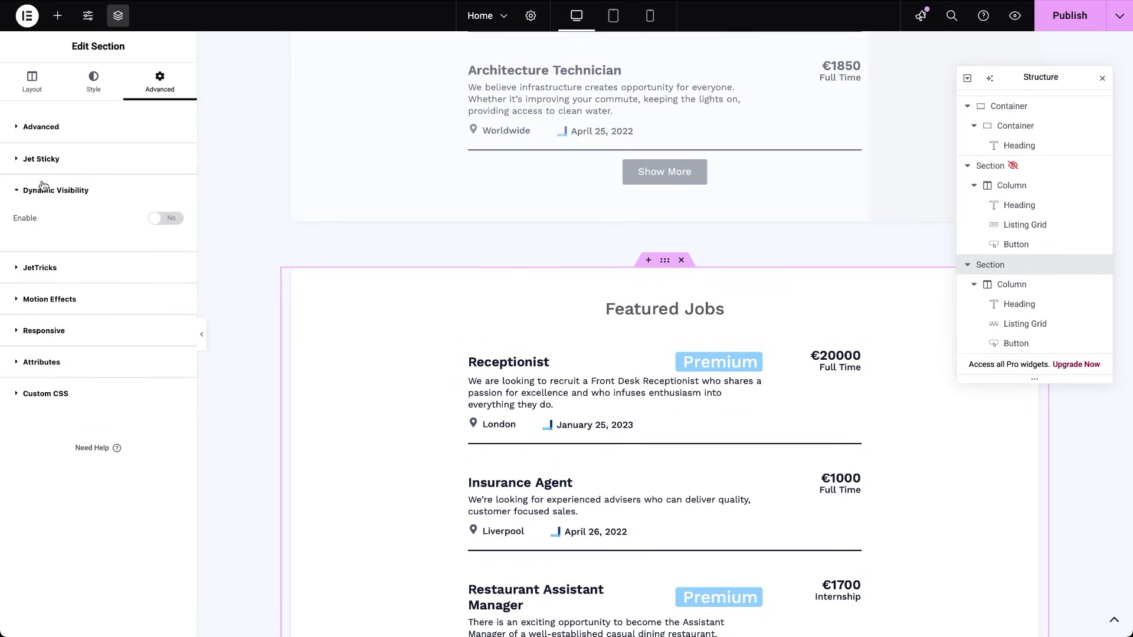
pyautogui.click(167, 217)
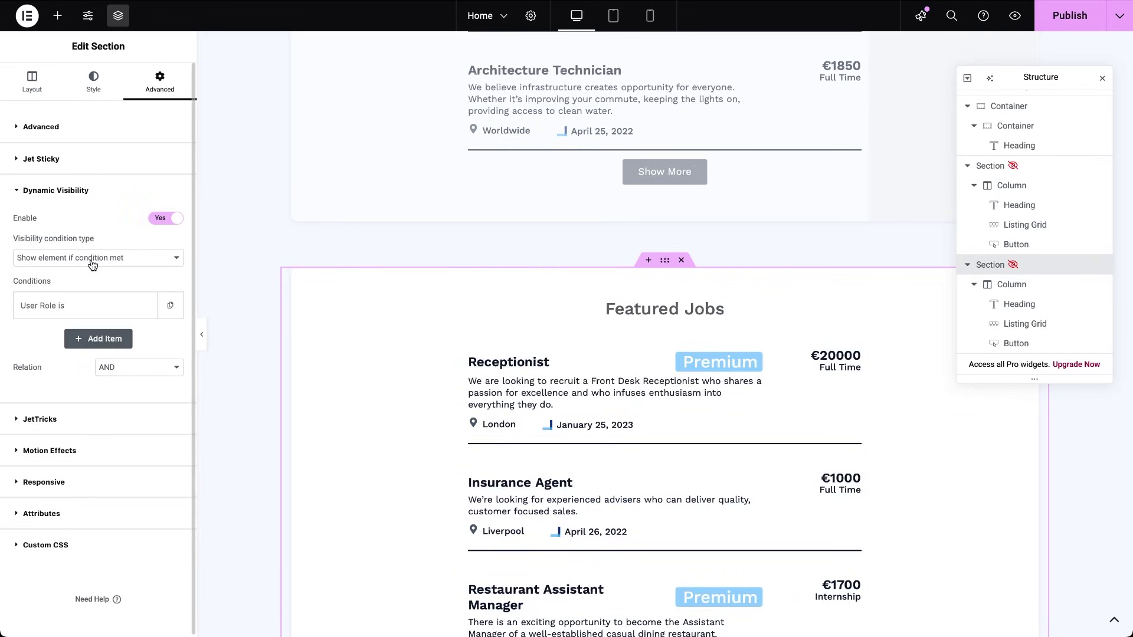
pyautogui.click(72, 312)
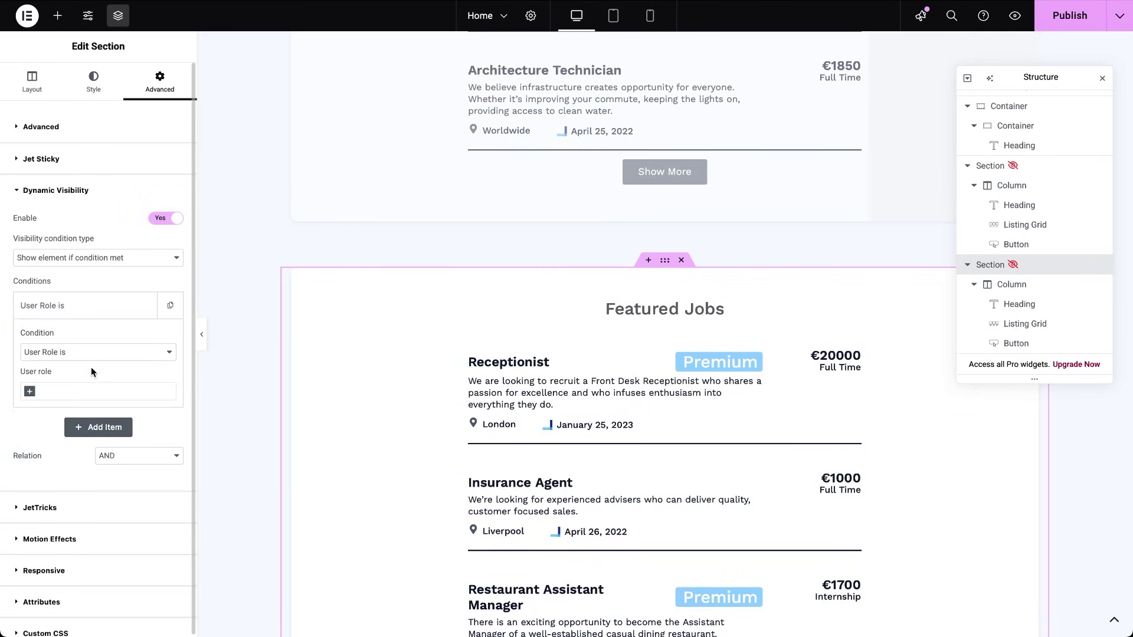
pyautogui.click(68, 394)
pyautogui.write('sub')
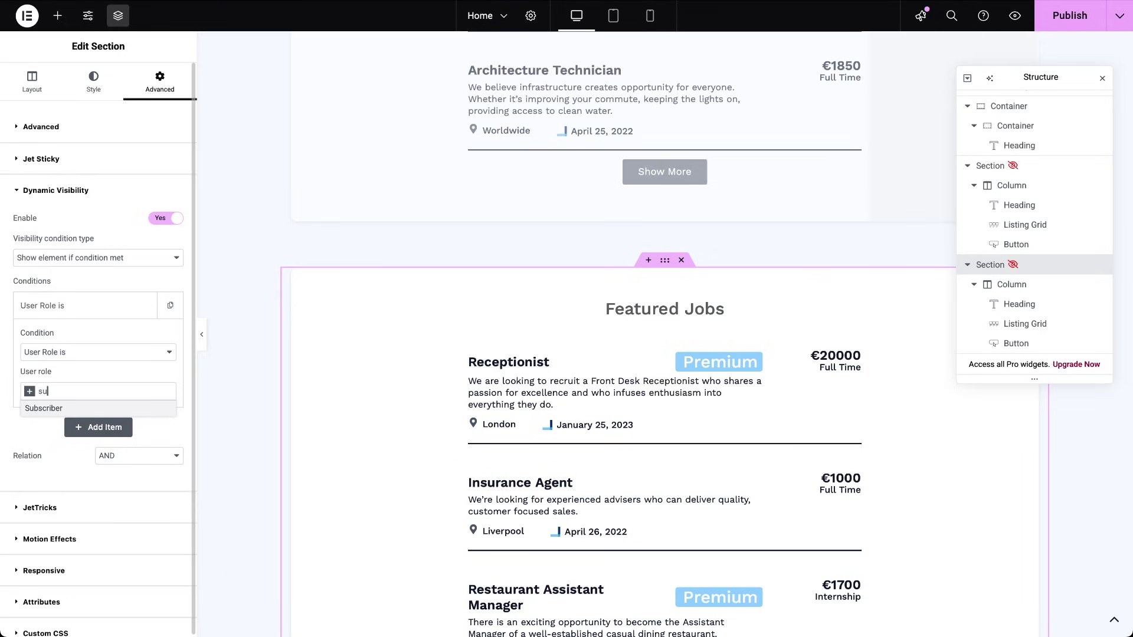
pyautogui.click(69, 407)
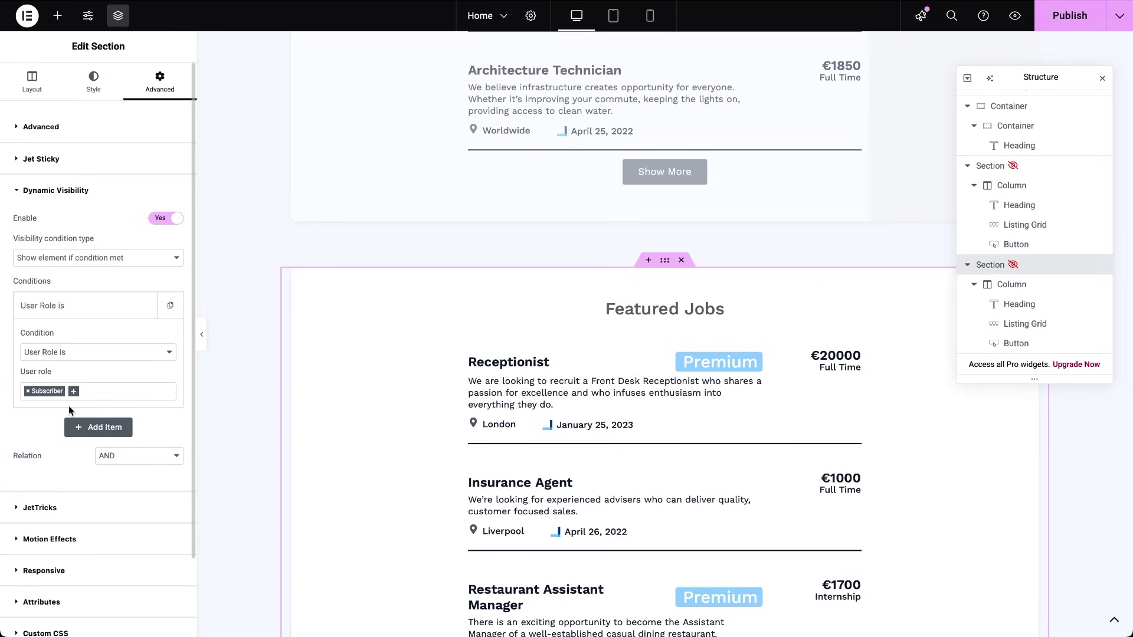
# Step: Add a JetForm widget under the Registered Users heading that shows the Registration Form
pyautogui.click(235, 343)
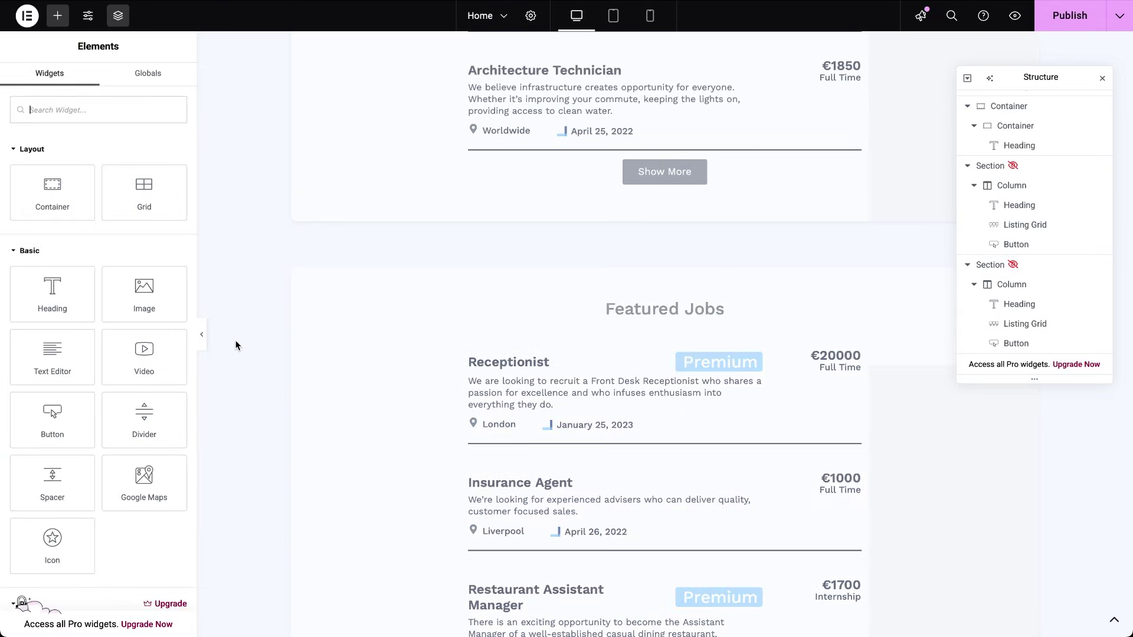
pyautogui.scroll(15, 562, 132)
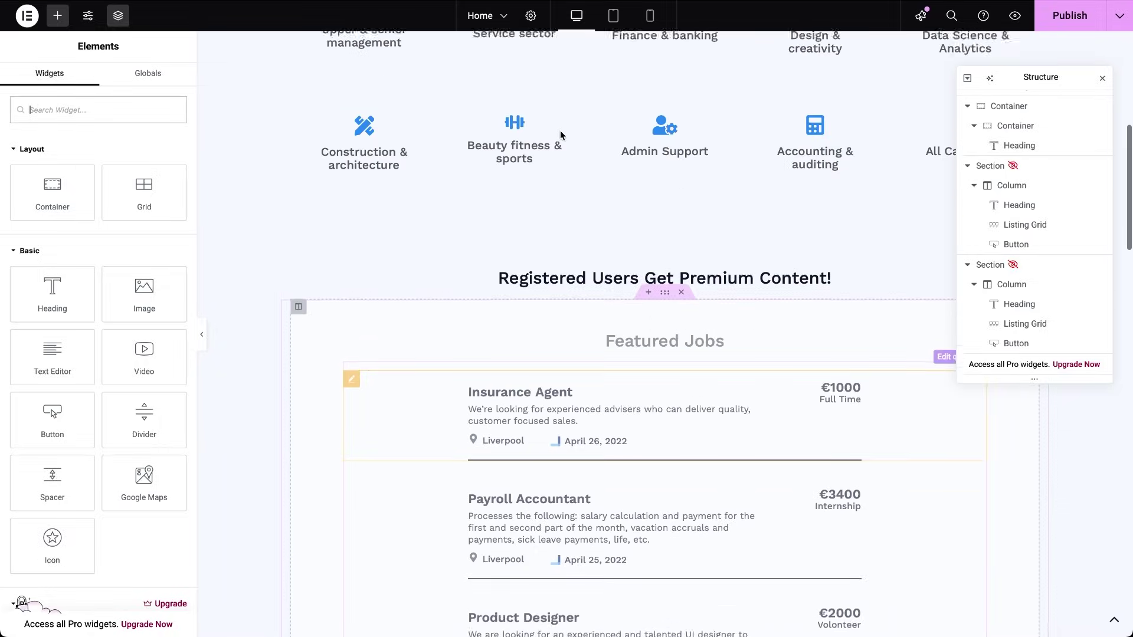
pyautogui.write('jetform')
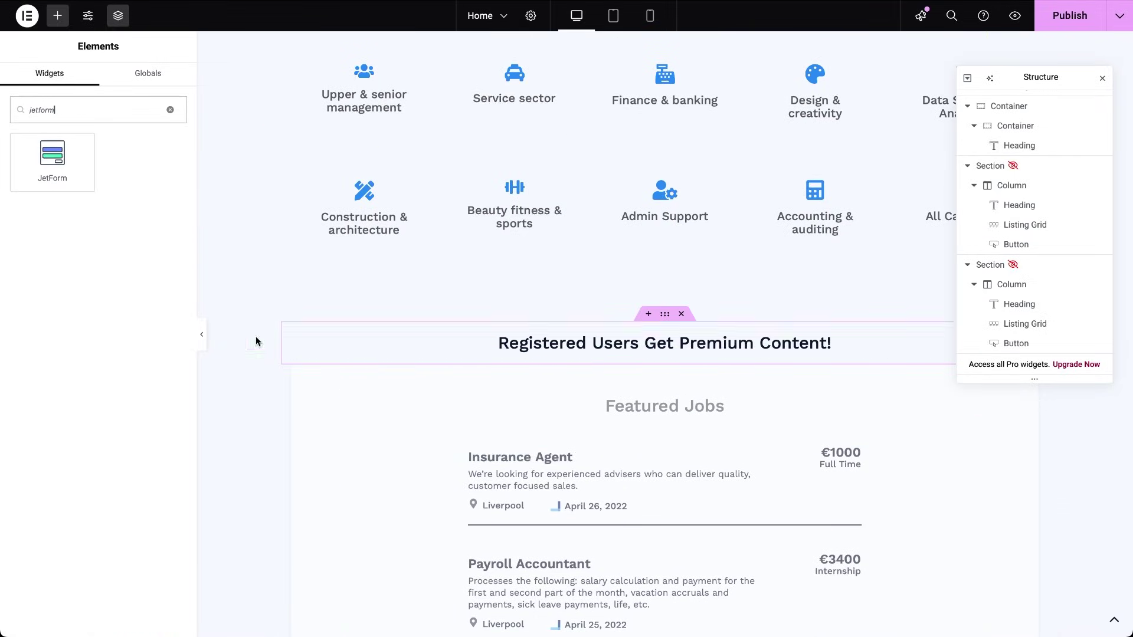
pyautogui.moveTo(457, 316); pyautogui.dragTo(604, 353)
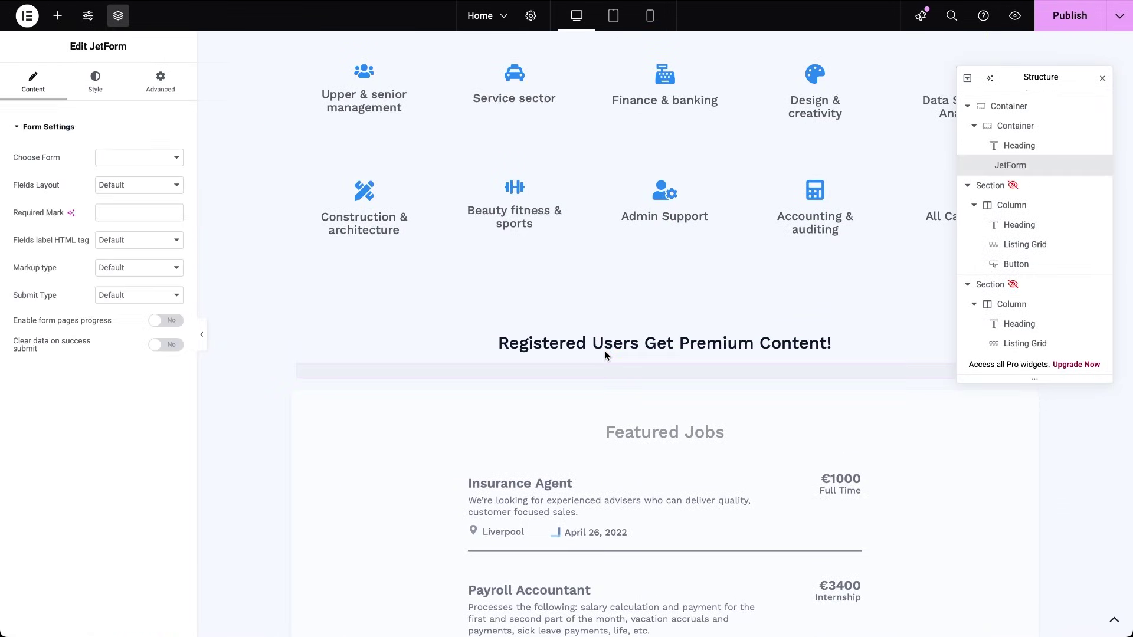
pyautogui.click(177, 158)
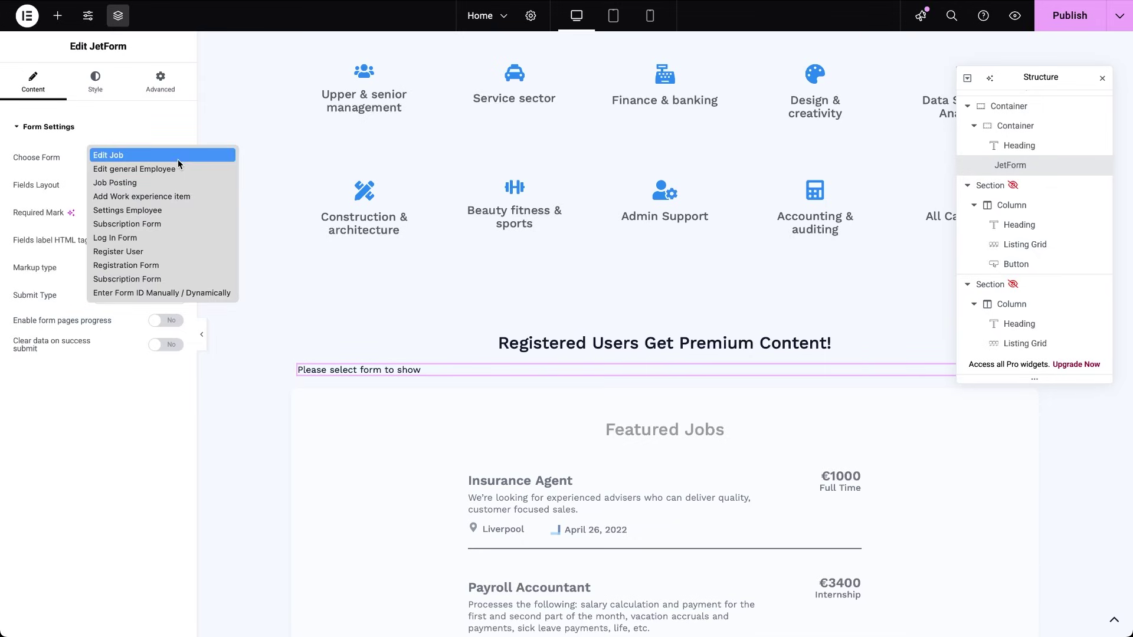
pyautogui.click(137, 265)
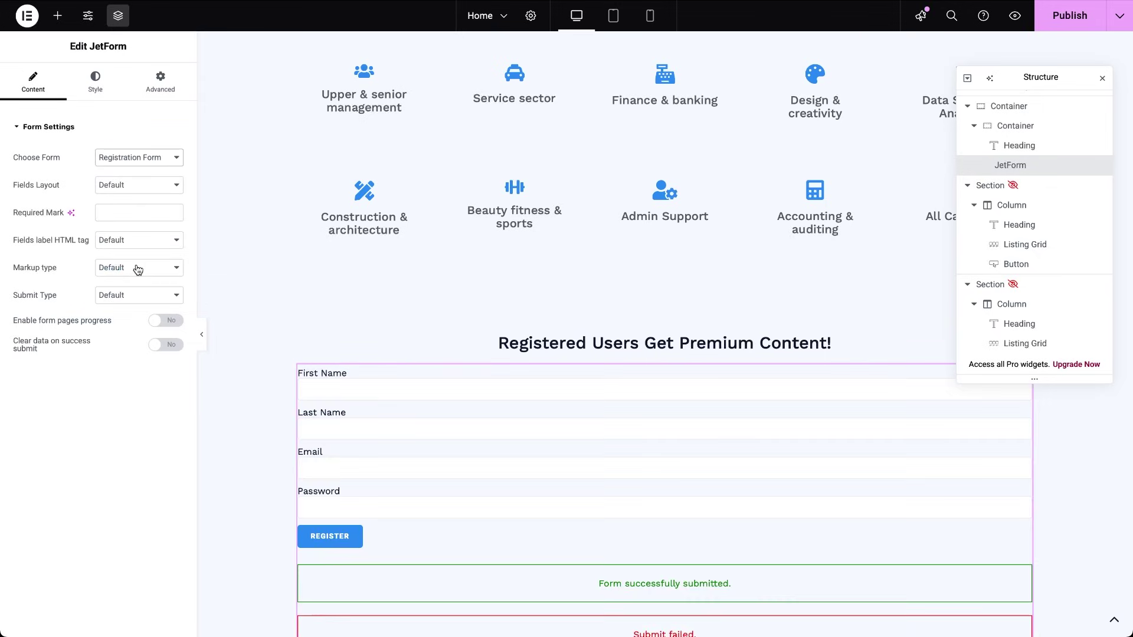
# Step: Add a second JetForm widget below it that displays the Subscription Form
pyautogui.click(59, 17)
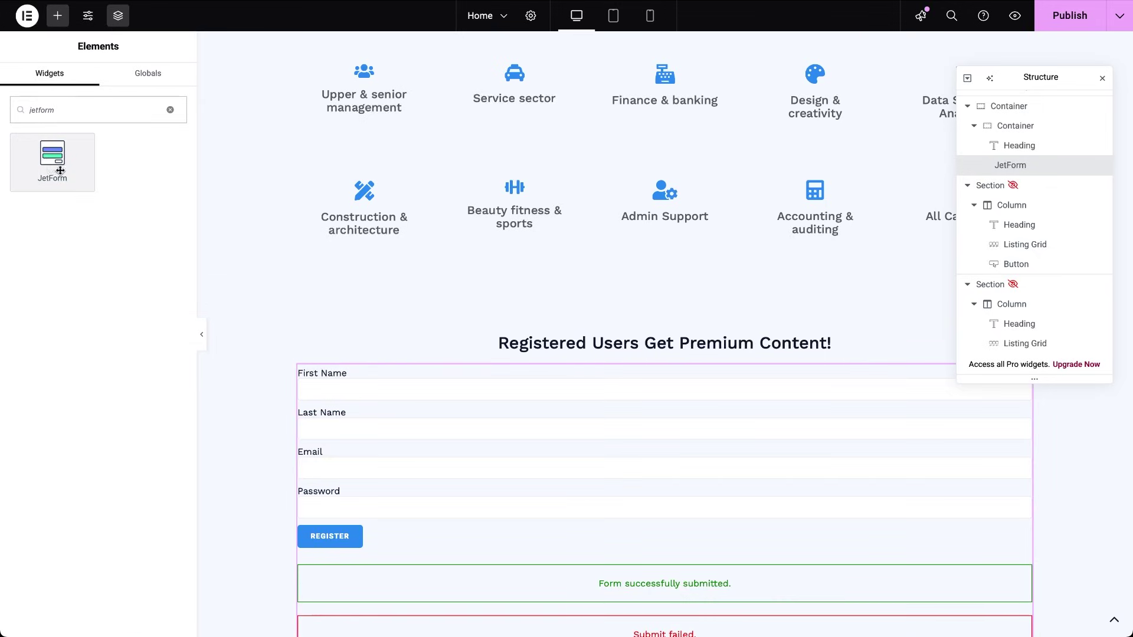
pyautogui.moveTo(60, 171); pyautogui.dragTo(458, 607)
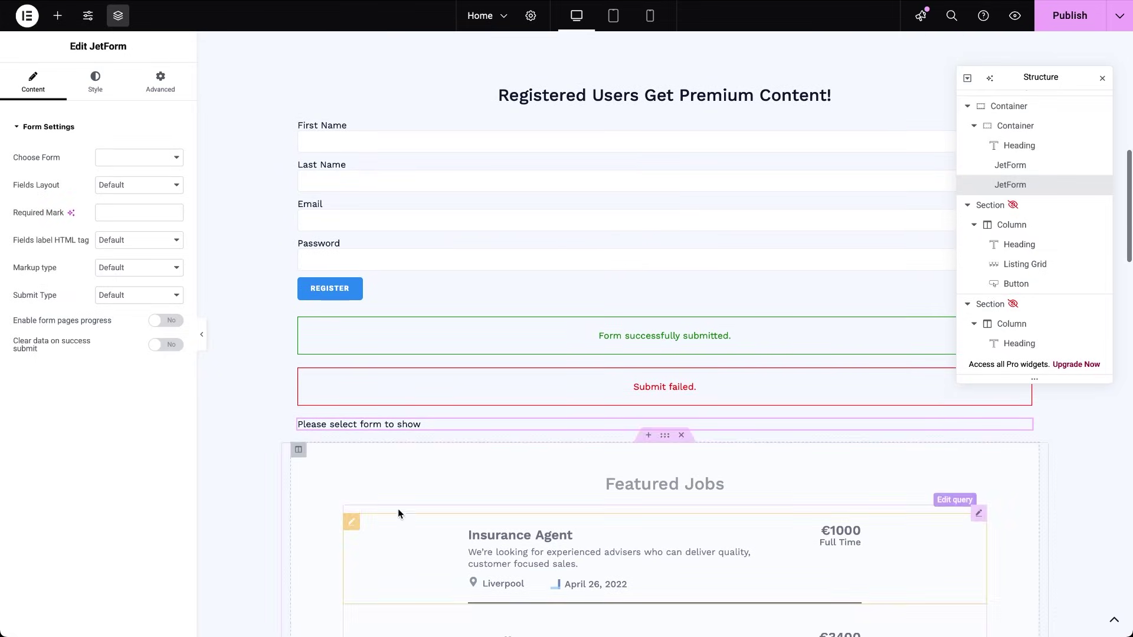
pyautogui.click(177, 158)
pyautogui.click(140, 281)
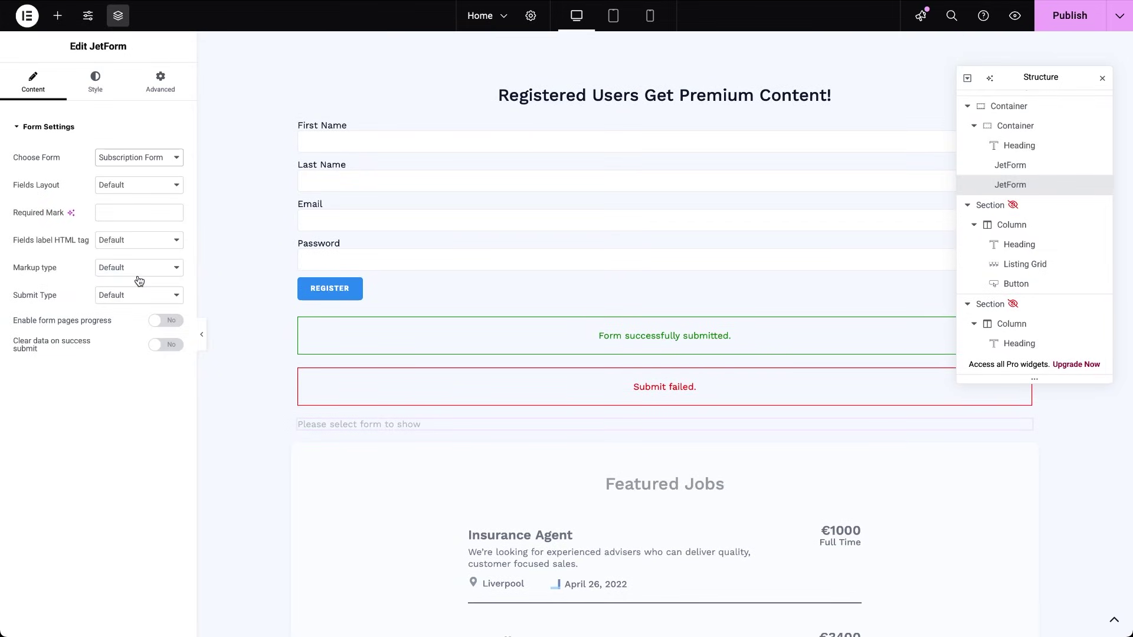
pyautogui.click(421, 204)
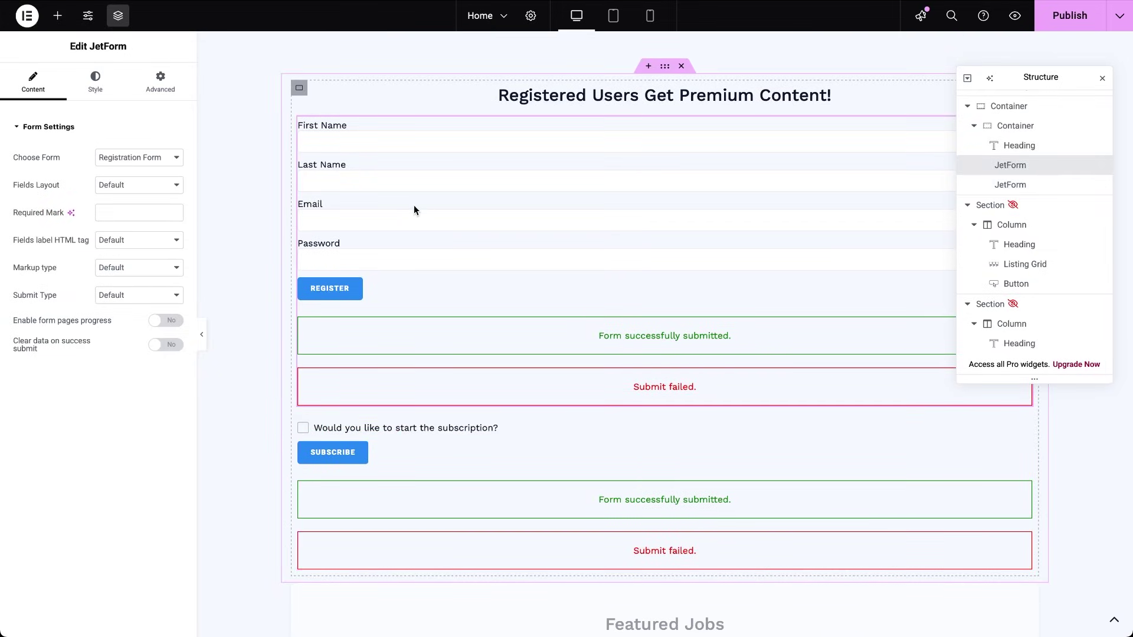
# Step: Enable Dynamic Visibility on the Registration form with the condition 'User not logged in'
pyautogui.click(158, 80)
pyautogui.click(19, 127)
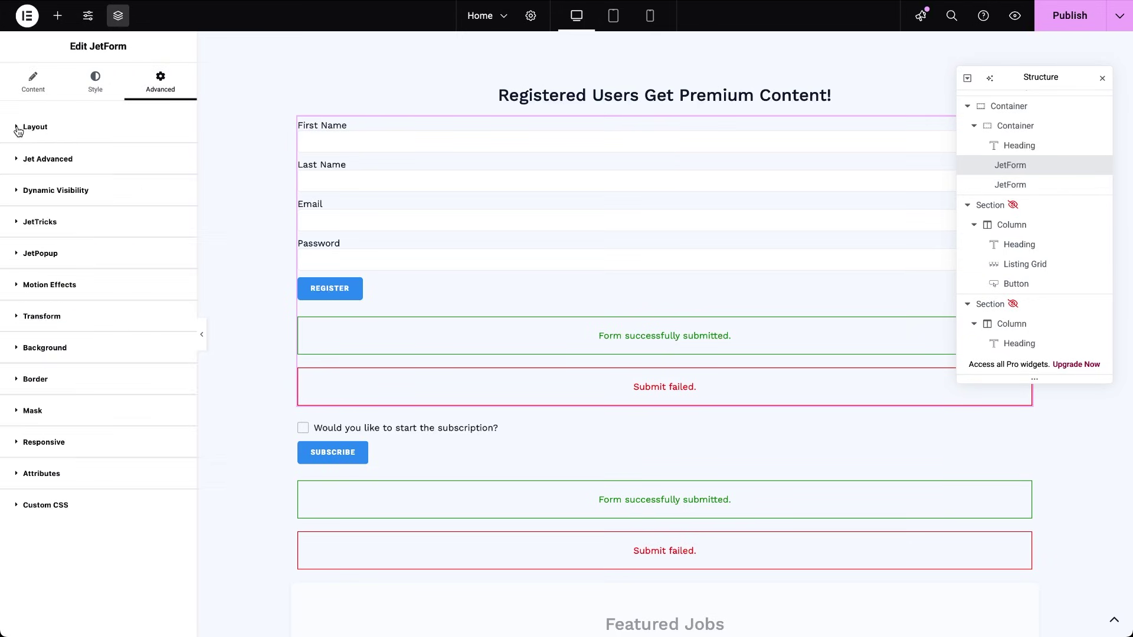
pyautogui.click(18, 190)
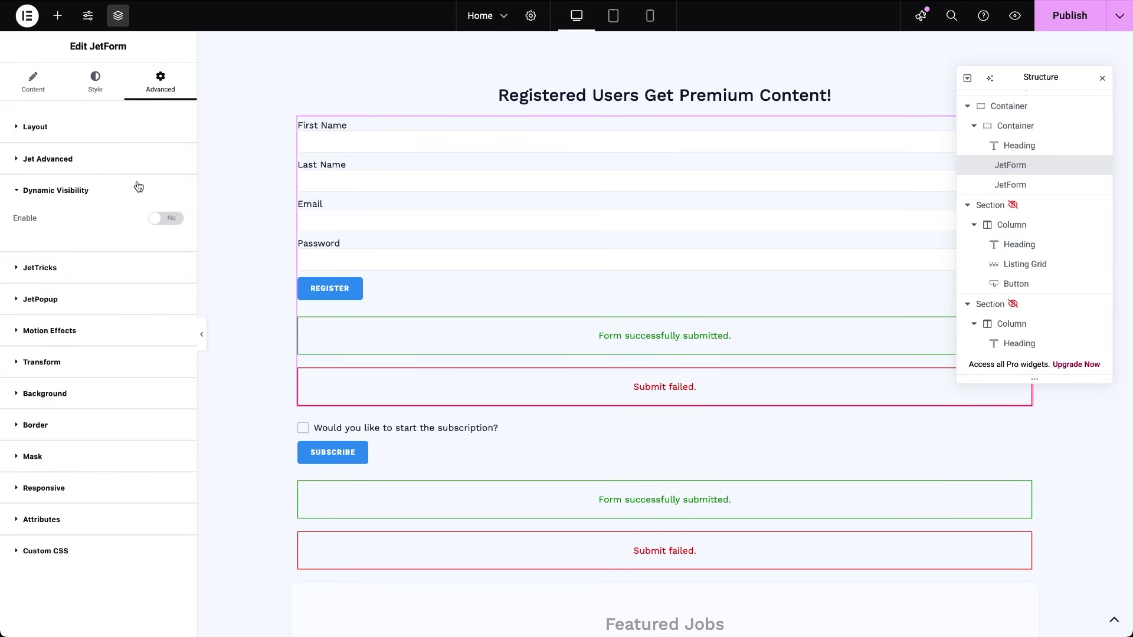
pyautogui.click(164, 219)
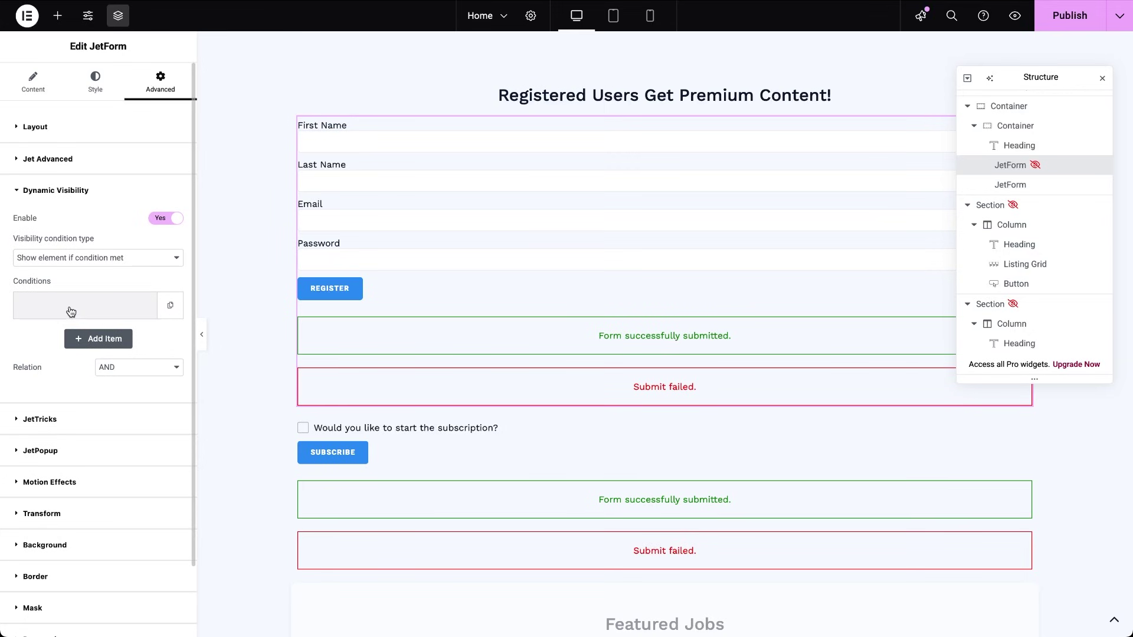
pyautogui.click(71, 311)
pyautogui.click(76, 351)
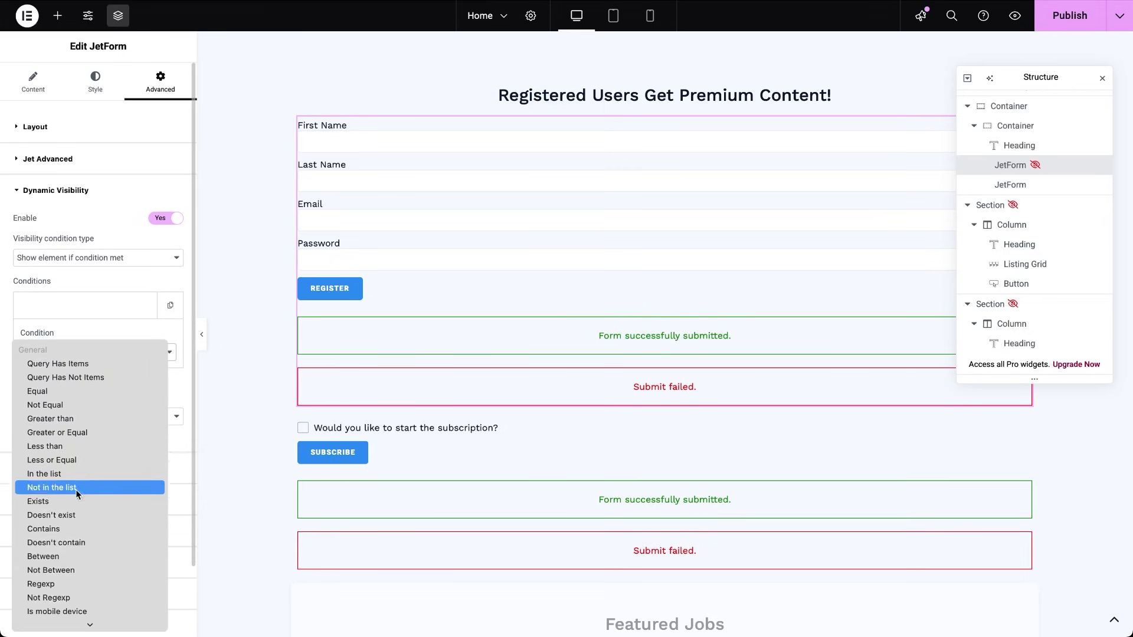
pyautogui.scroll(-3, 84, 519)
pyautogui.scroll(-5, 85, 531)
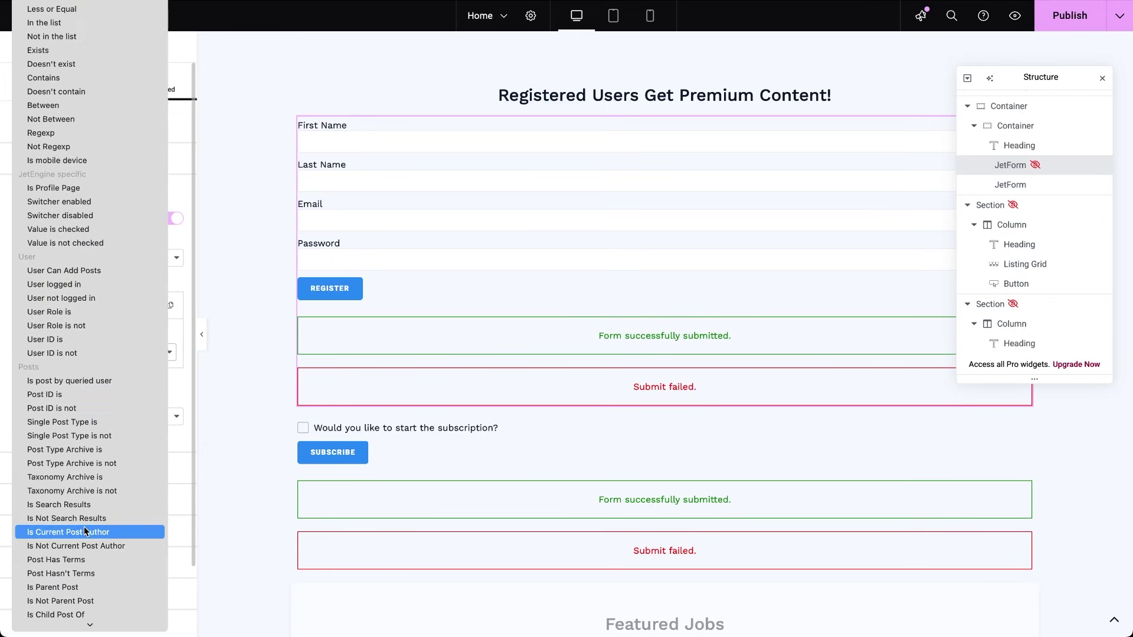
pyautogui.click(80, 300)
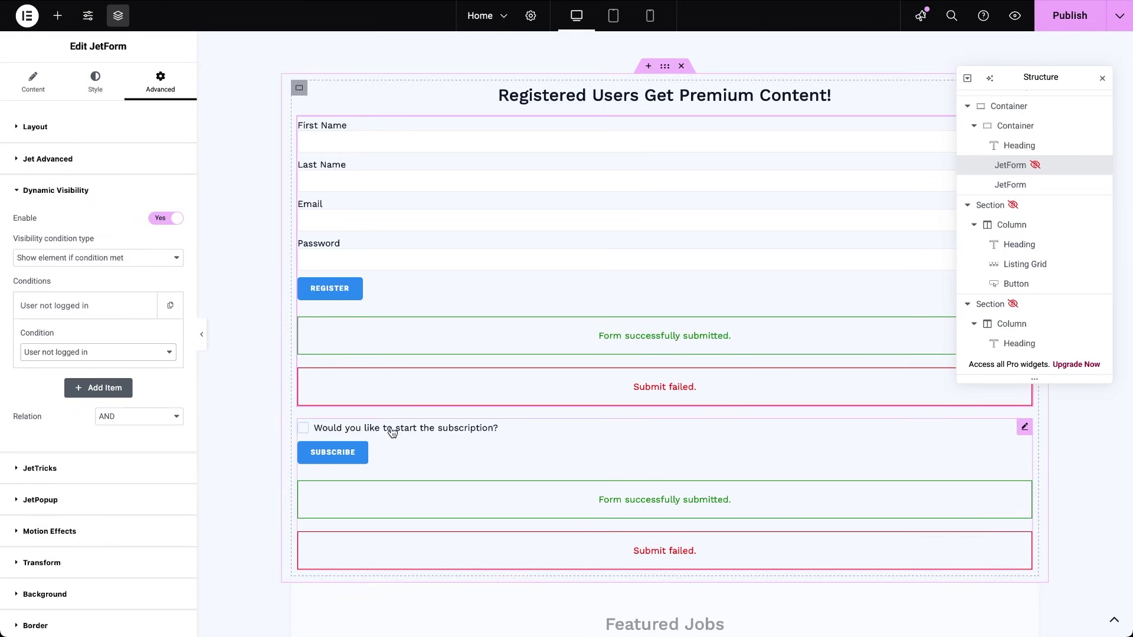
# Step: Enable Dynamic Visibility on the Subscription form with 'User Role is' Contributor
pyautogui.click(392, 432)
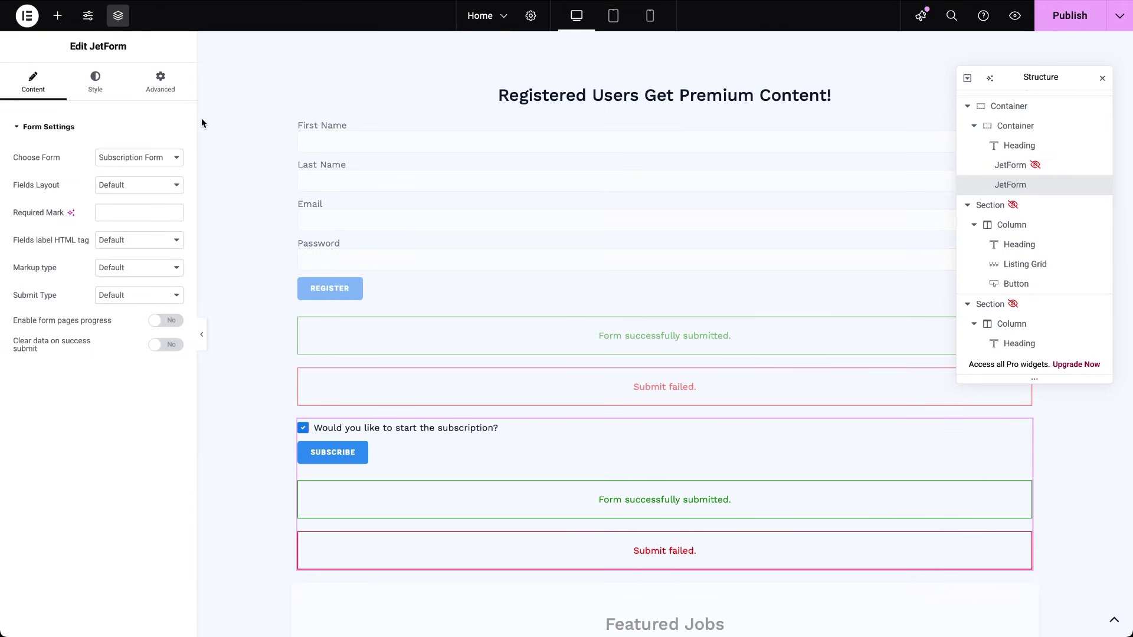
pyautogui.click(160, 82)
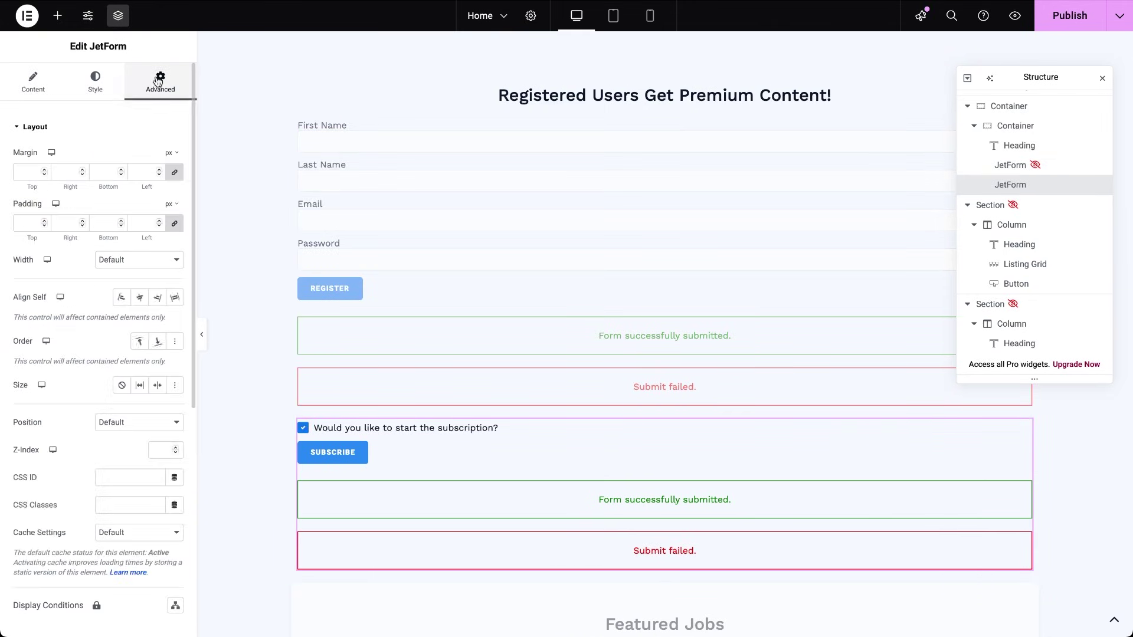
pyautogui.click(18, 129)
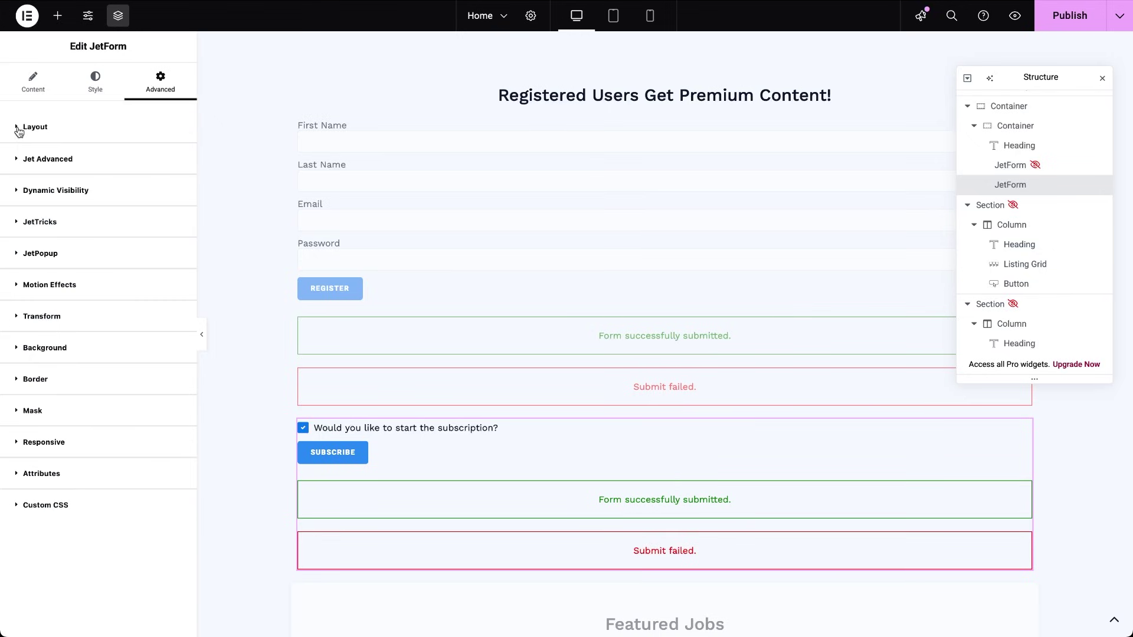
pyautogui.click(18, 192)
pyautogui.click(165, 222)
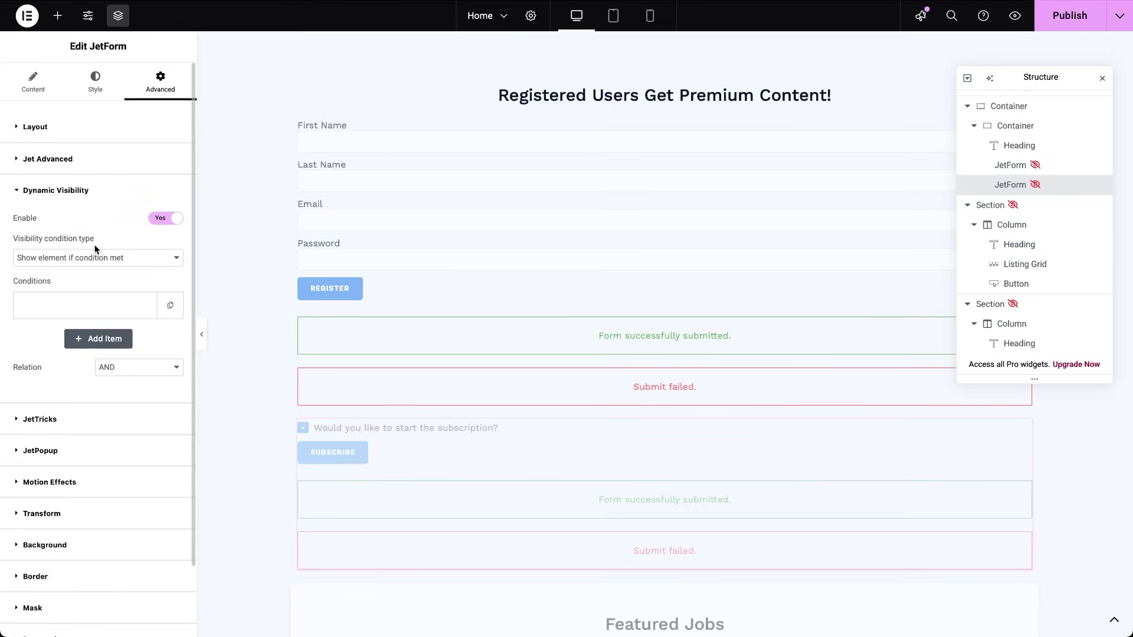
pyautogui.click(61, 307)
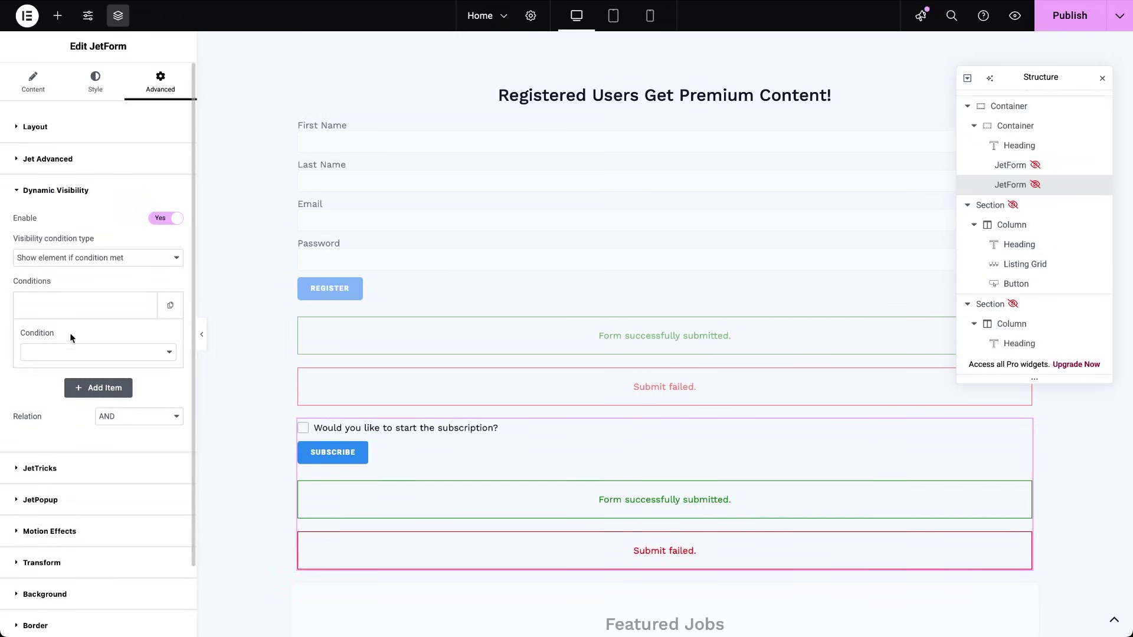
pyautogui.click(68, 355)
pyautogui.scroll(-5, 68, 516)
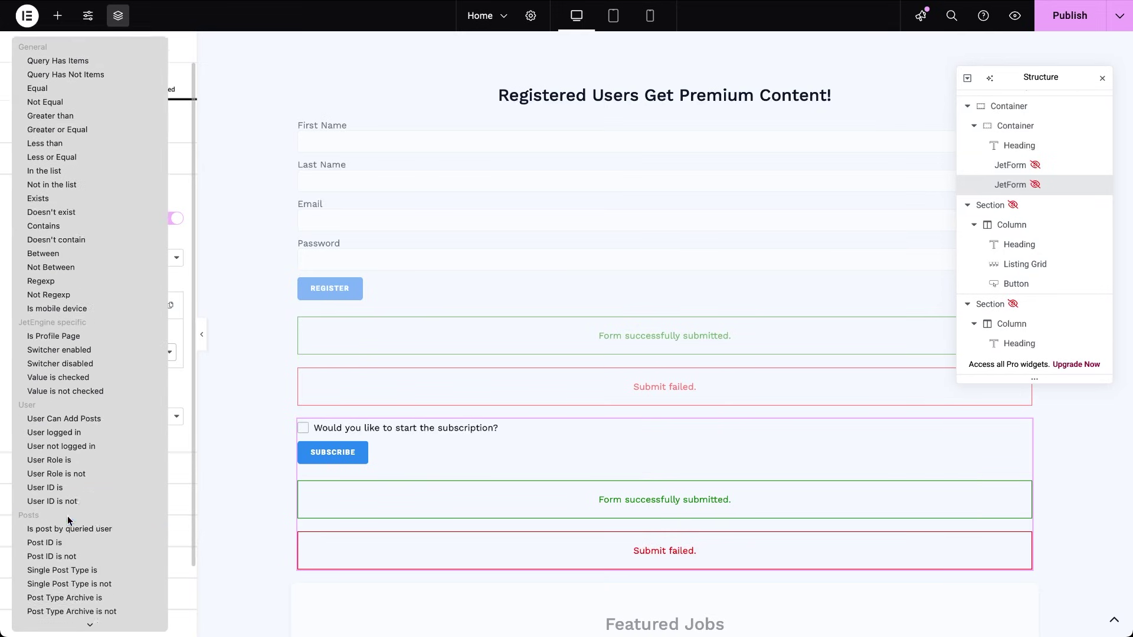
pyautogui.click(67, 420)
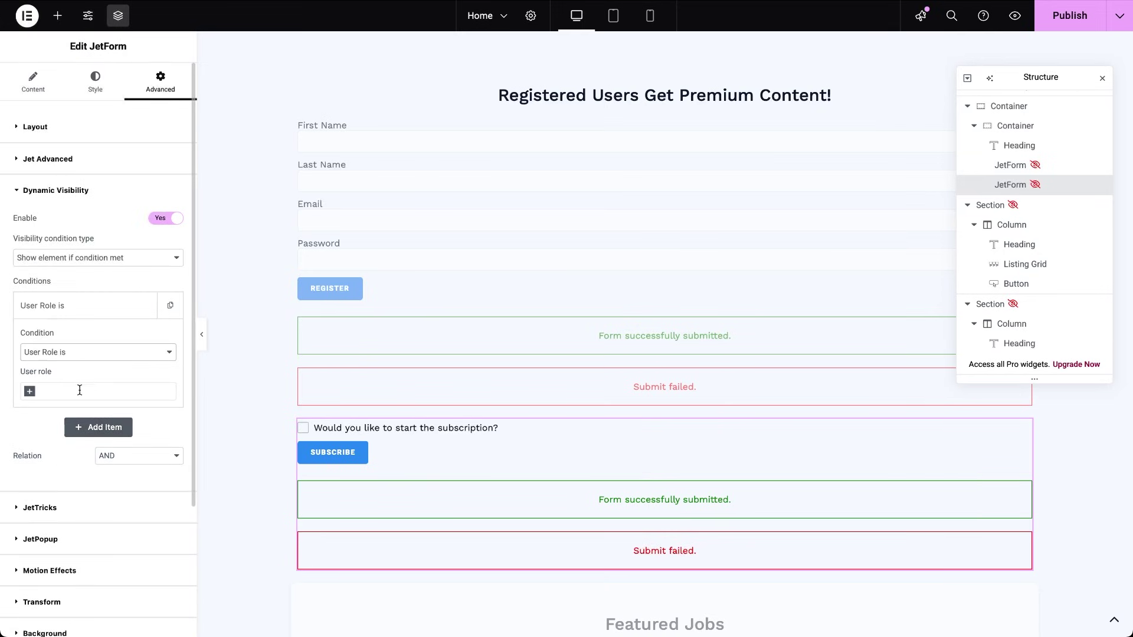
pyautogui.click(80, 390)
pyautogui.write('contr')
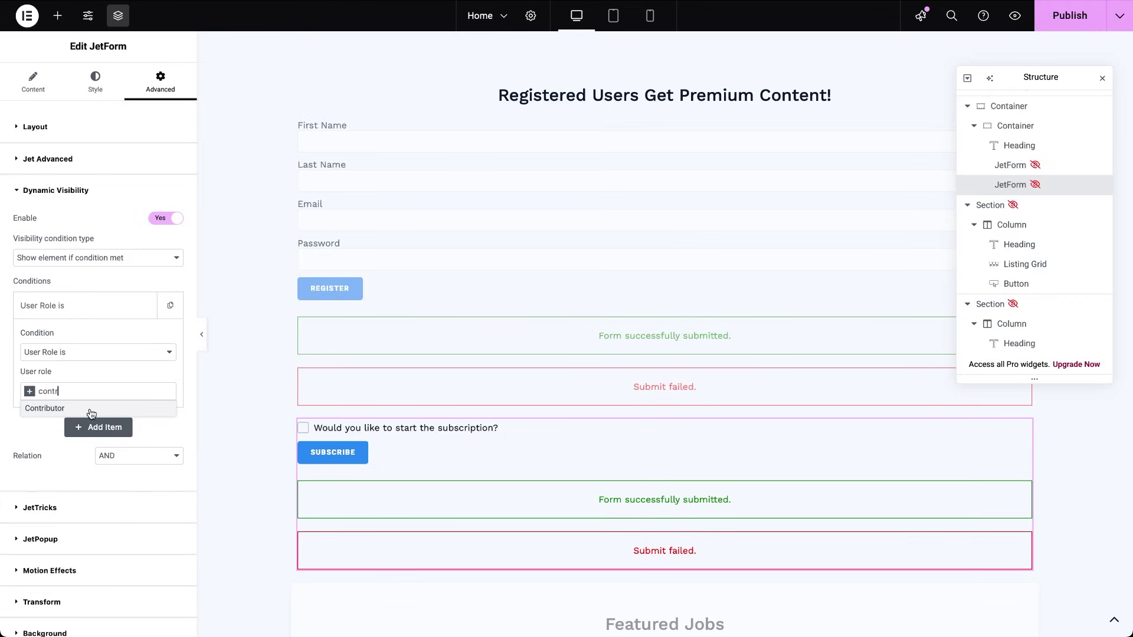
pyautogui.click(90, 409)
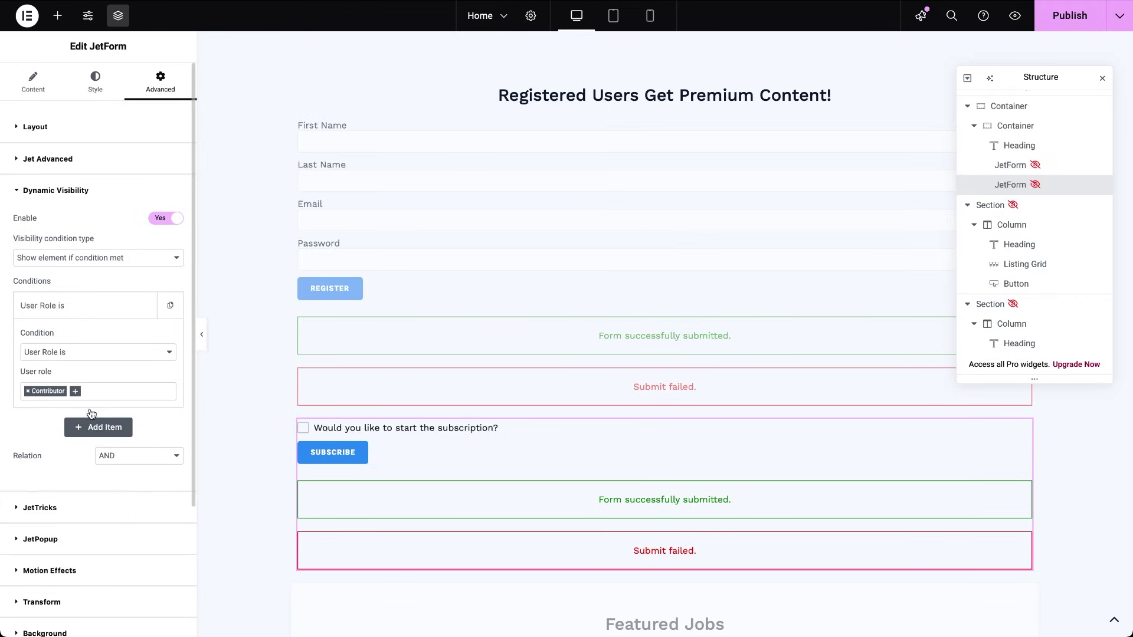
# Step: Make the second Featured Jobs heading display the current user's Nickname via a User Field dynamic tag
pyautogui.click(232, 445)
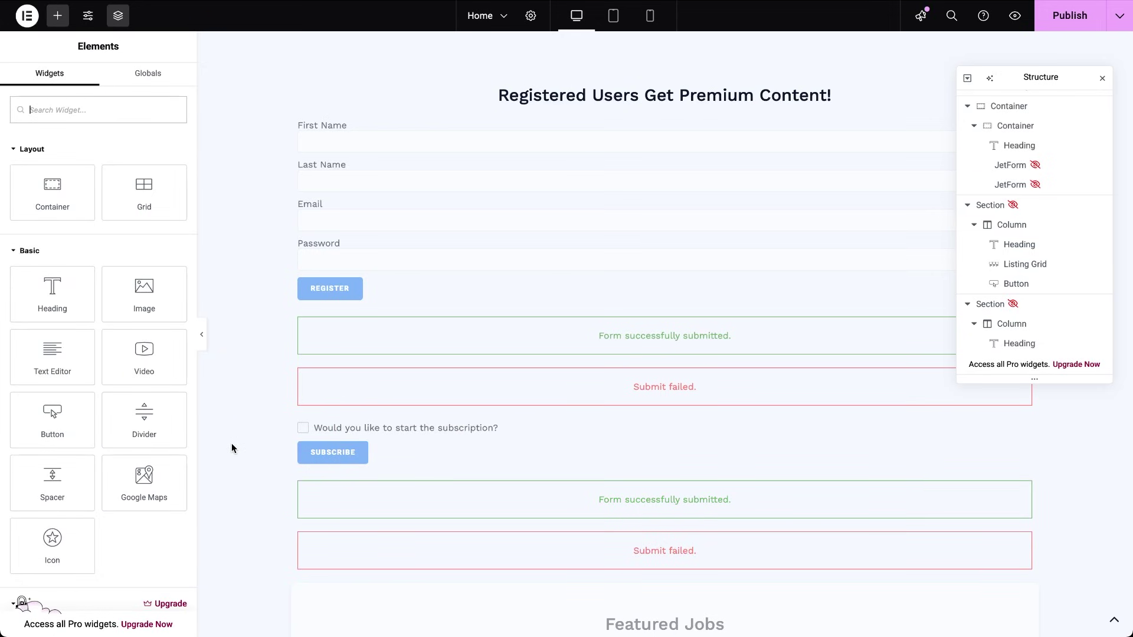
pyautogui.scroll(-7, 473, 503)
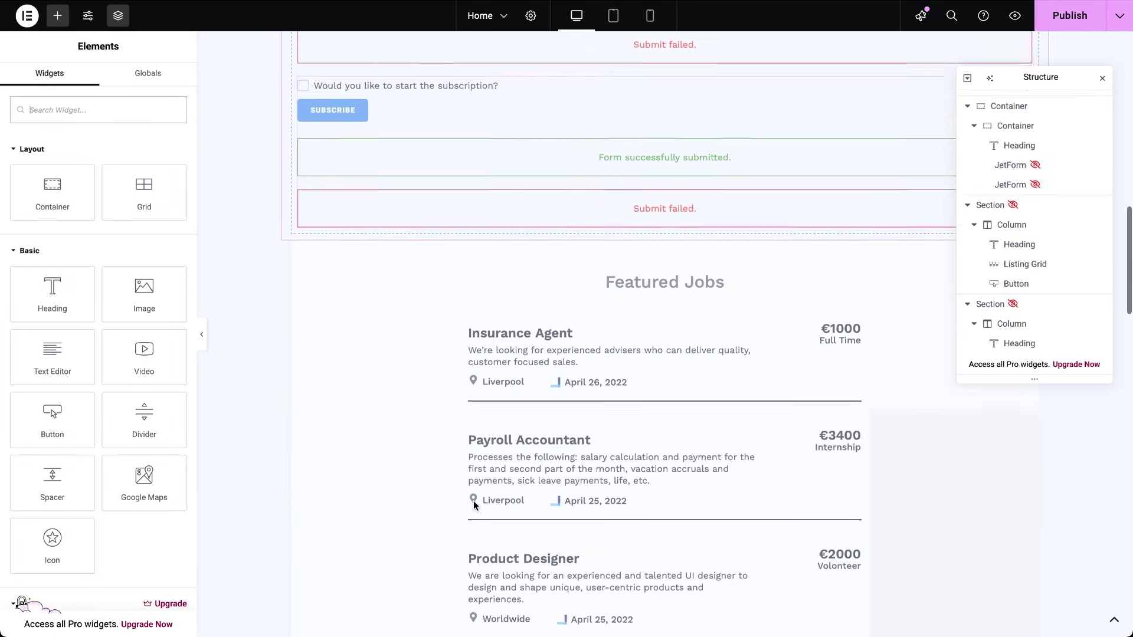
pyautogui.scroll(-10, 473, 505)
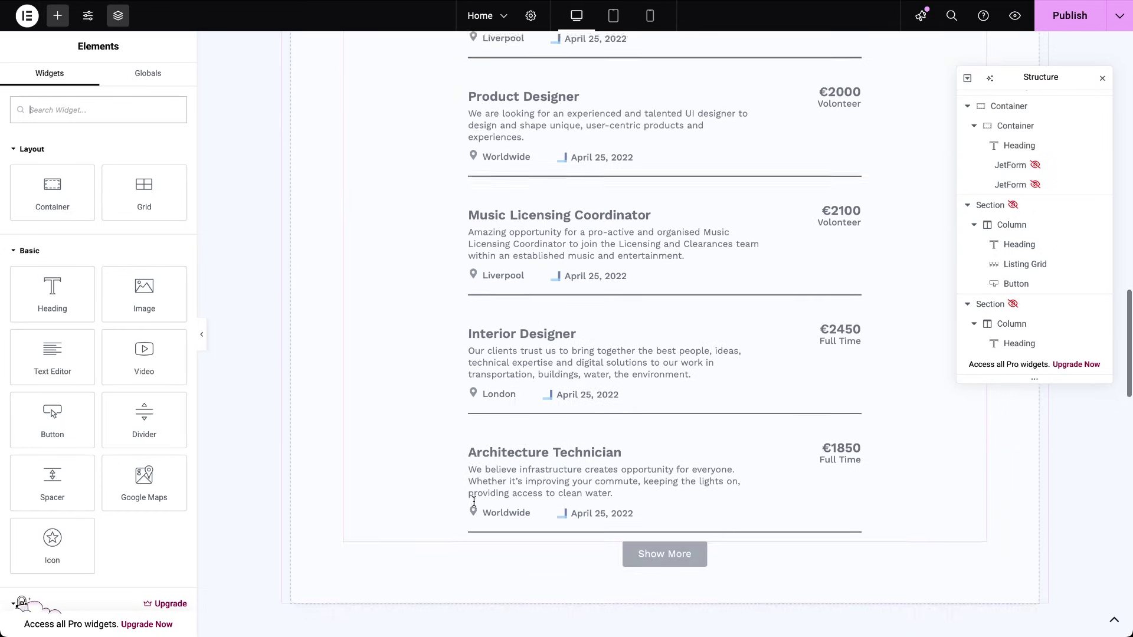
pyautogui.scroll(-1, 474, 502)
pyautogui.click(680, 373)
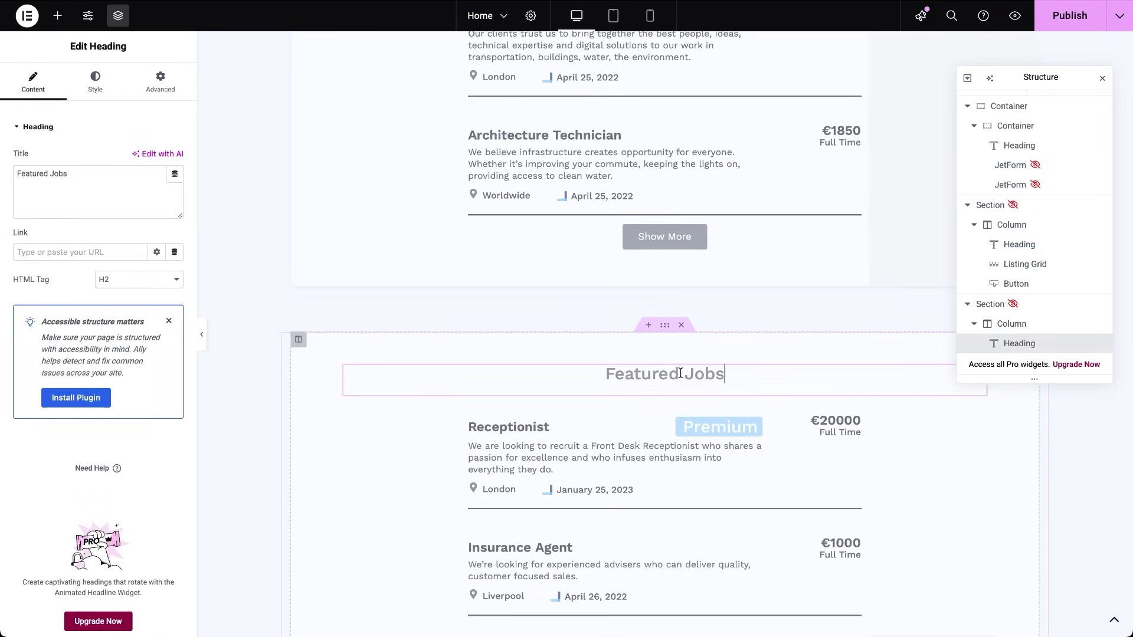
pyautogui.click(175, 181)
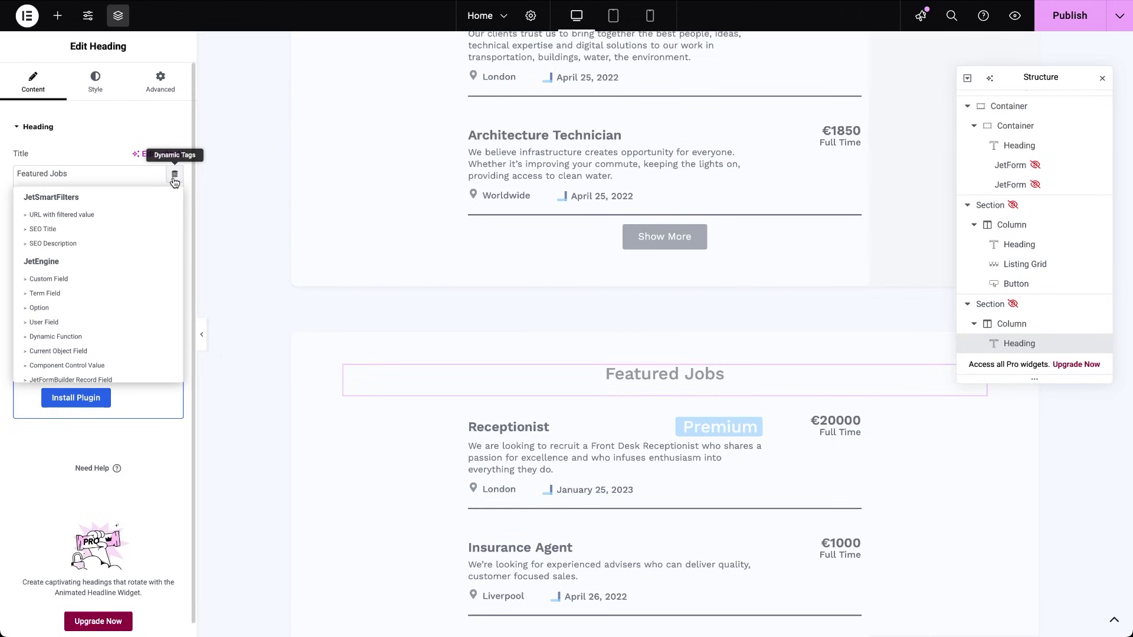
pyautogui.scroll(-4, 118, 319)
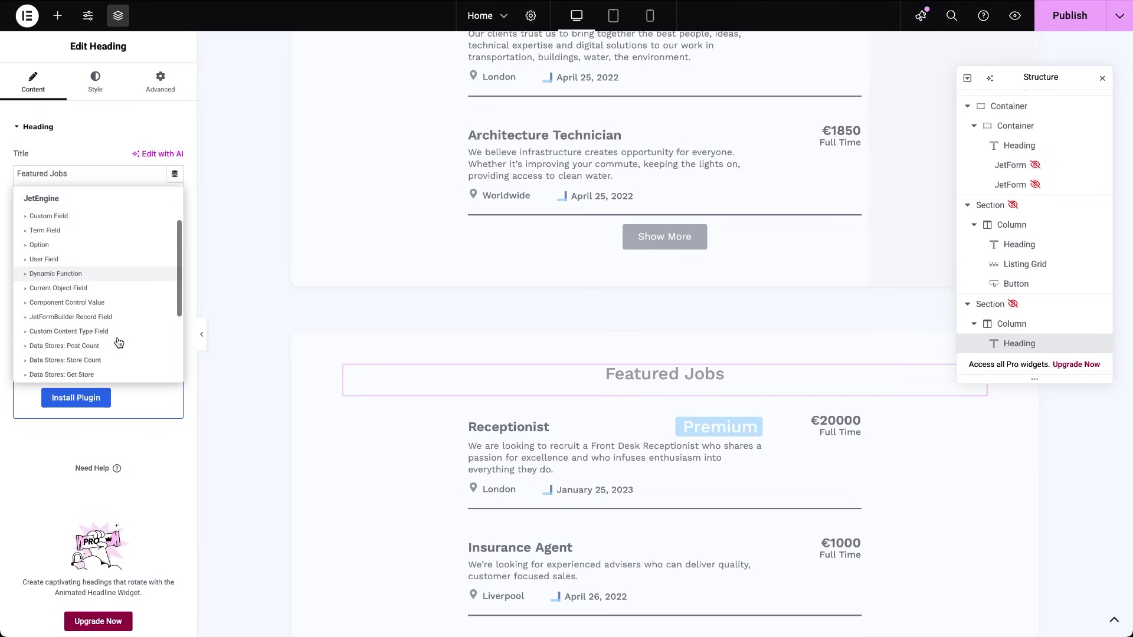
pyautogui.scroll(3, 118, 341)
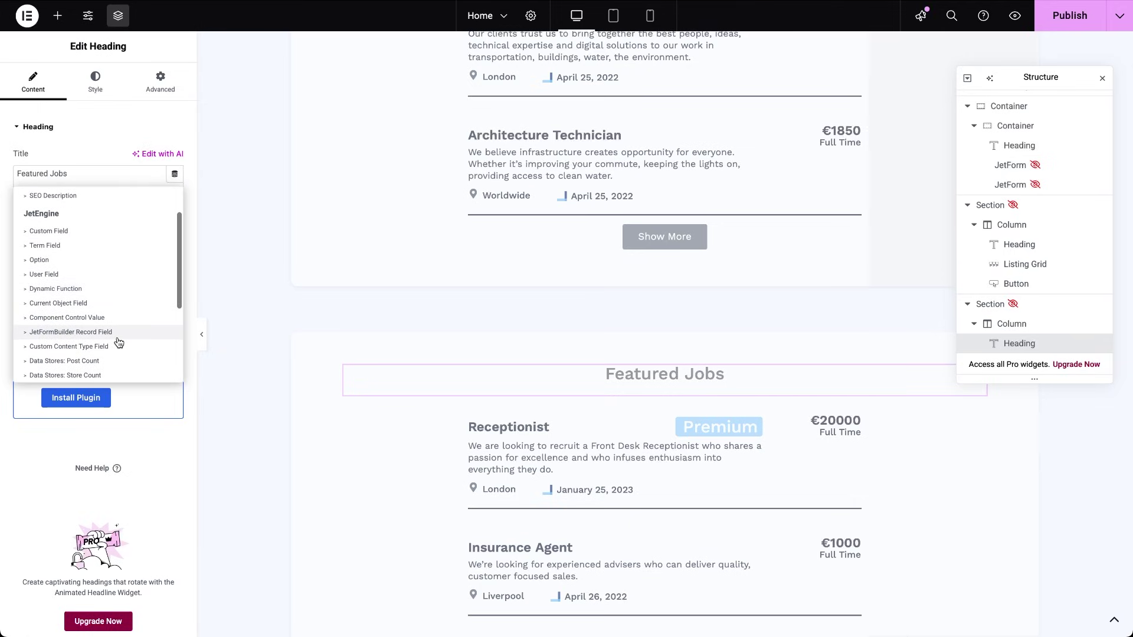
pyautogui.click(24, 278)
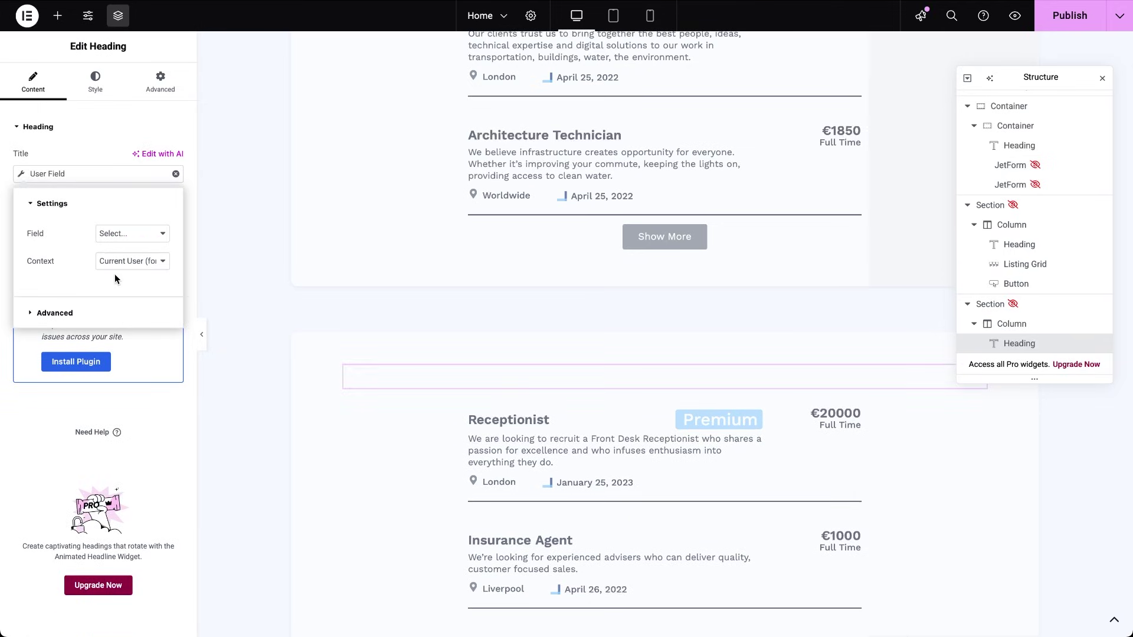
pyautogui.click(147, 239)
pyautogui.click(139, 80)
# Step: Put the pasted 'Enjoy Premium Ads,' greeting before the nickname and '!' after it
pyautogui.click(33, 314)
pyautogui.click(133, 265)
pyautogui.write('Enjoy Premium Ads,')
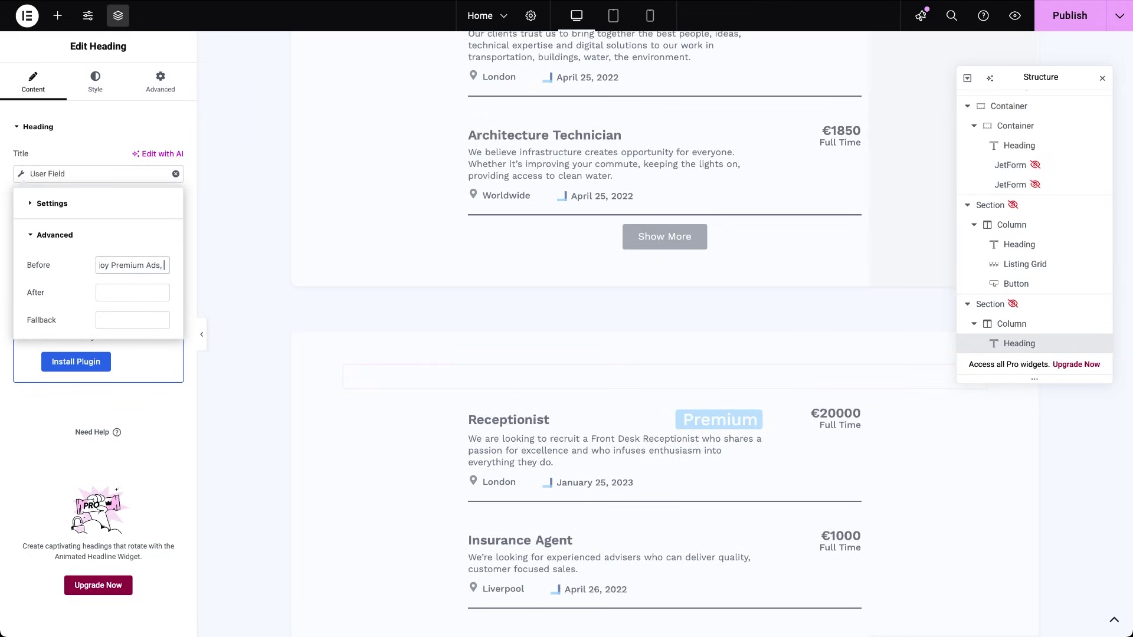
pyautogui.click(121, 291)
pyautogui.write('!')
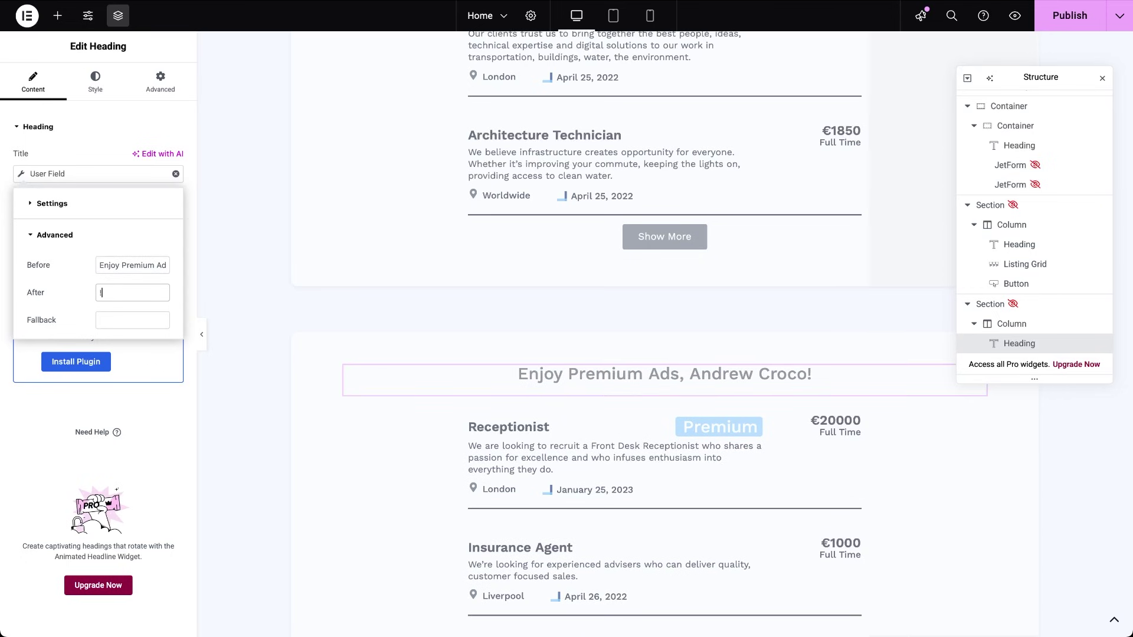
pyautogui.scroll(7, 392, 140)
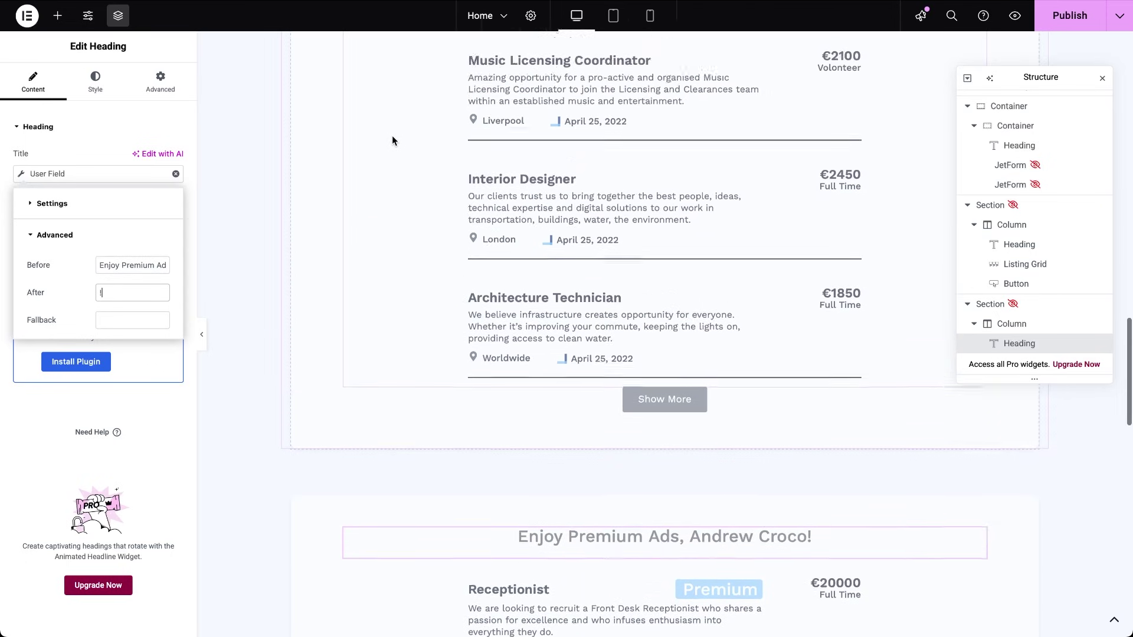
pyautogui.scroll(6, 392, 140)
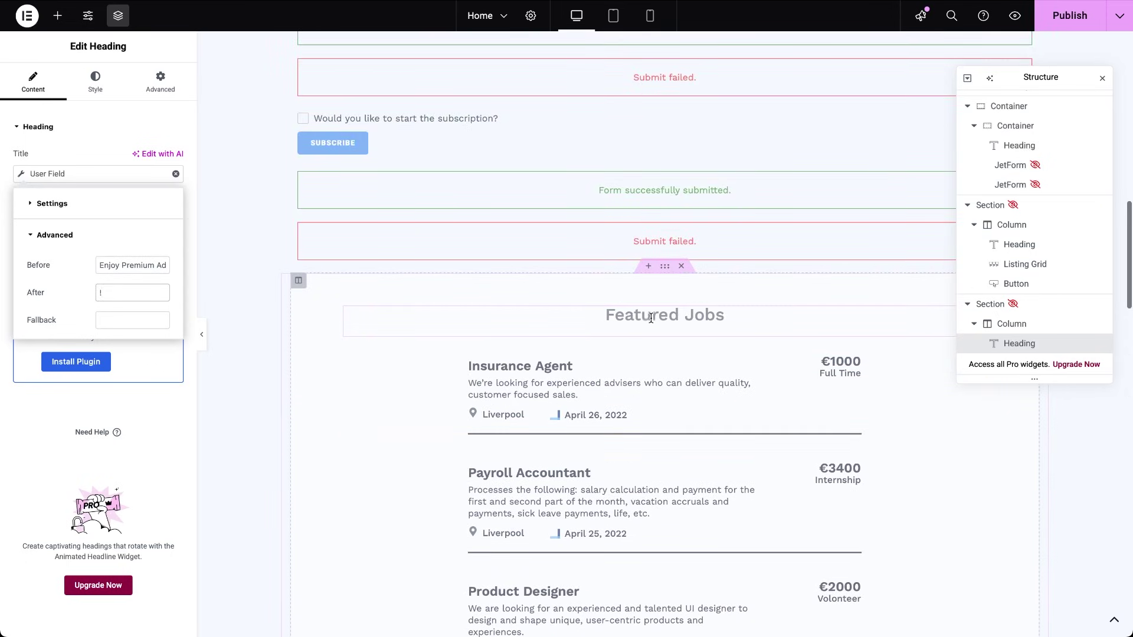
pyautogui.click(651, 317)
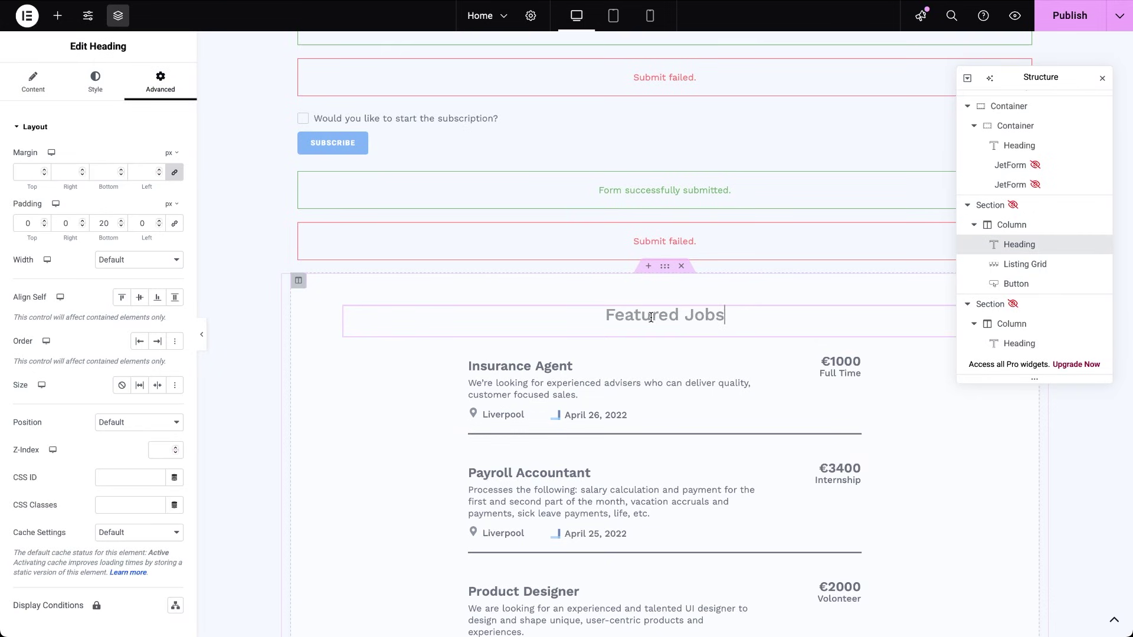
# Step: Publish the updated Home page and view it on the live site
pyautogui.click(1062, 30)
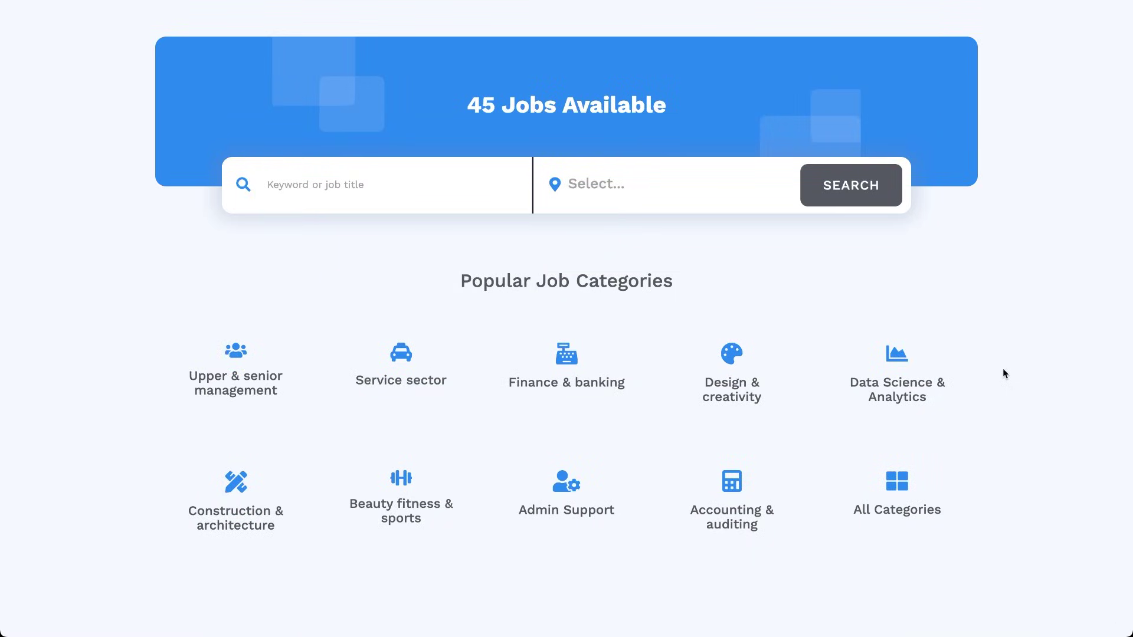
pyautogui.scroll(-8, 1004, 371)
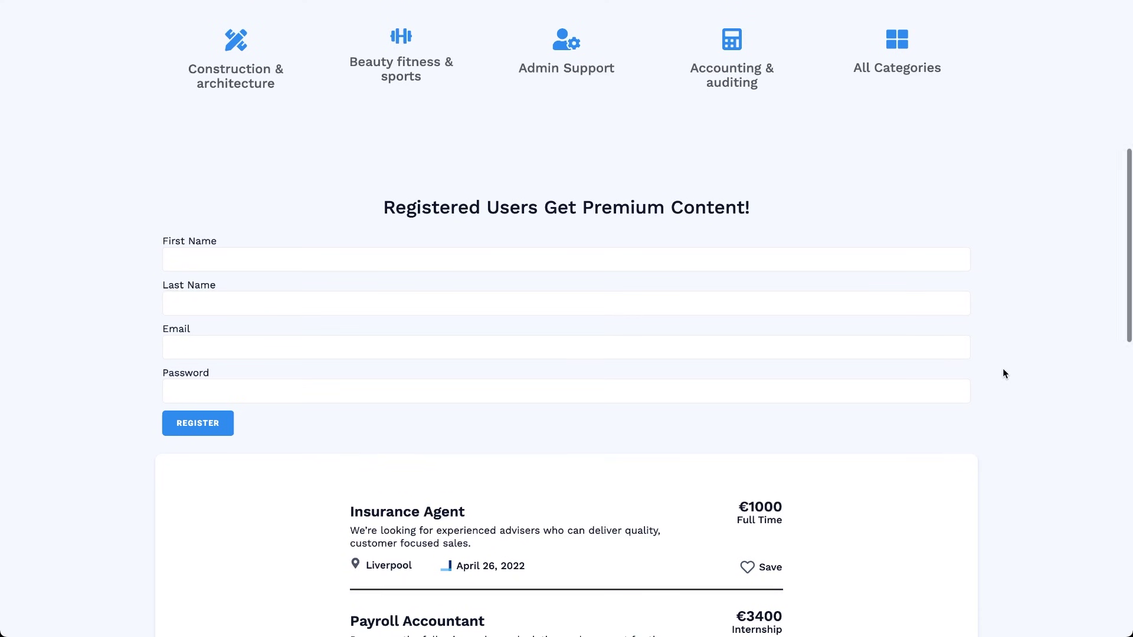
pyautogui.scroll(-10, 1003, 373)
pyautogui.scroll(-2, 1004, 371)
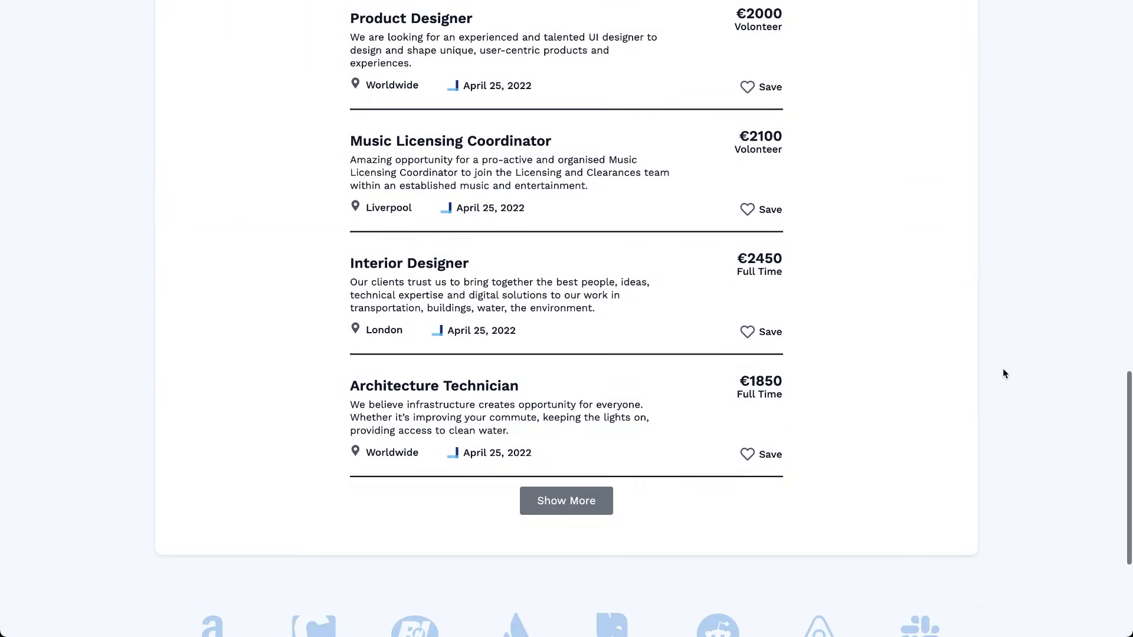
pyautogui.scroll(12, 879, 251)
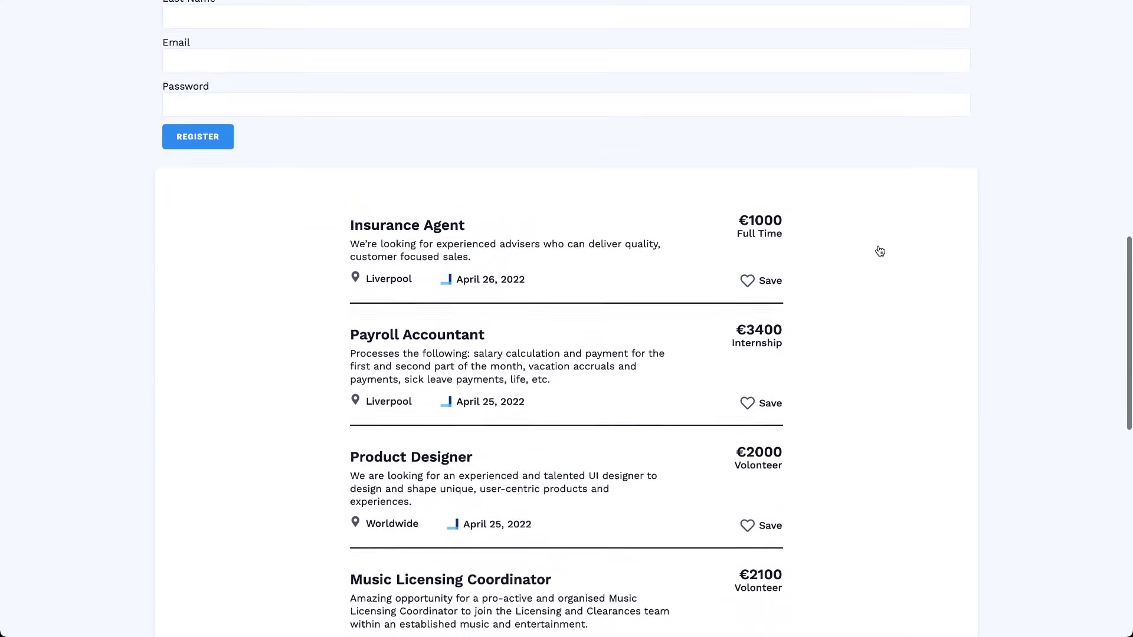
# Step: Fill in the Registration Form with the new user's details and register
pyautogui.scroll(1, 878, 250)
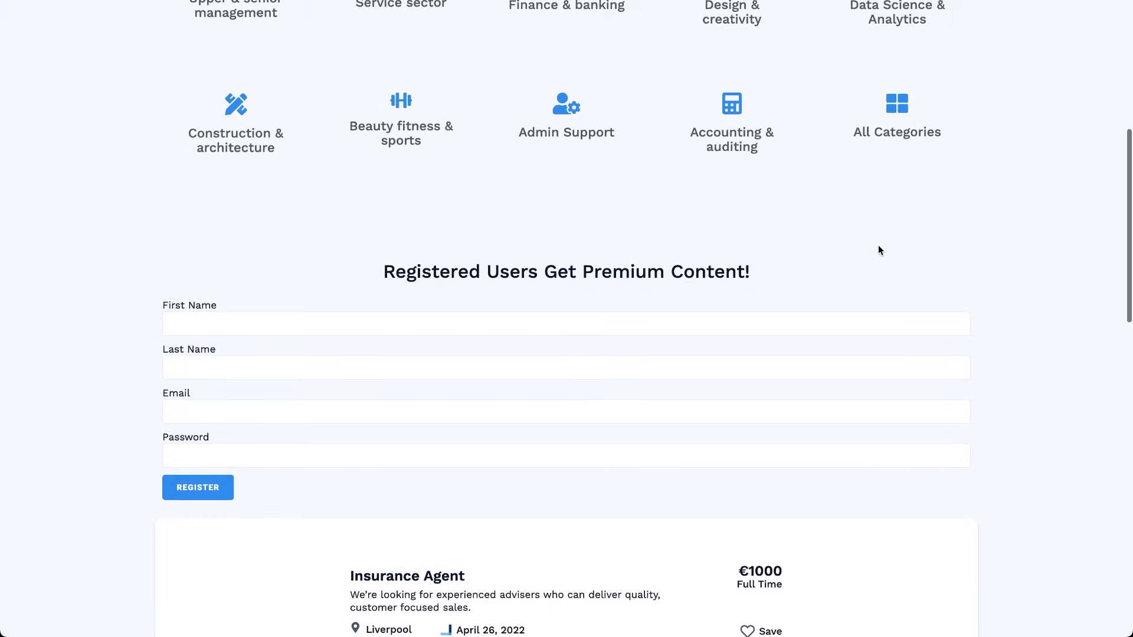
pyautogui.scroll(-1, 878, 250)
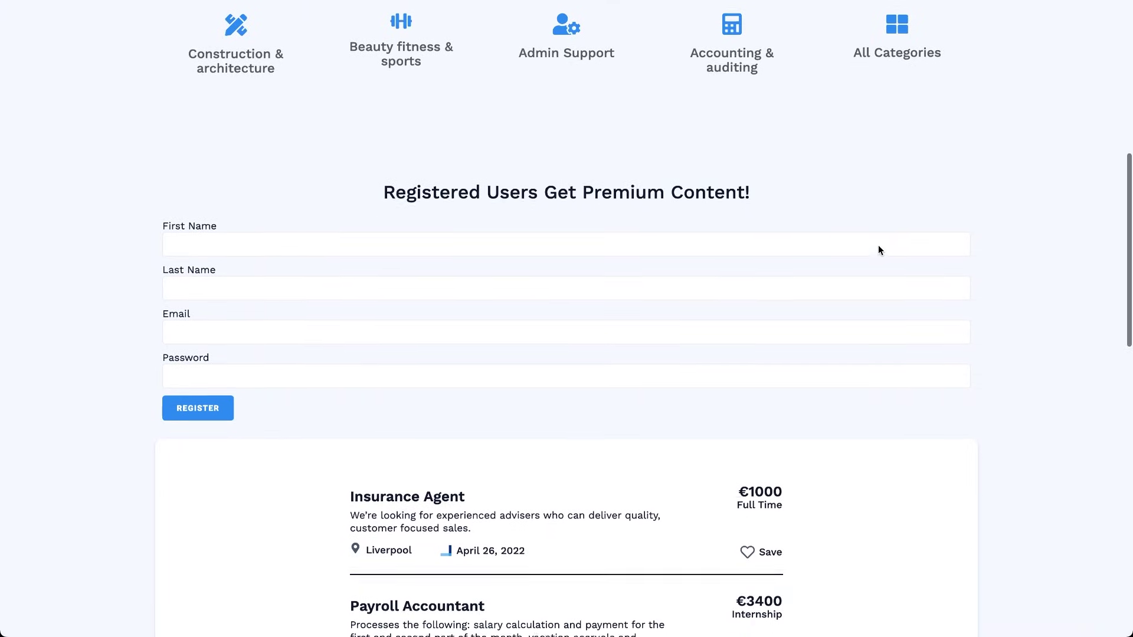
pyautogui.click(366, 243)
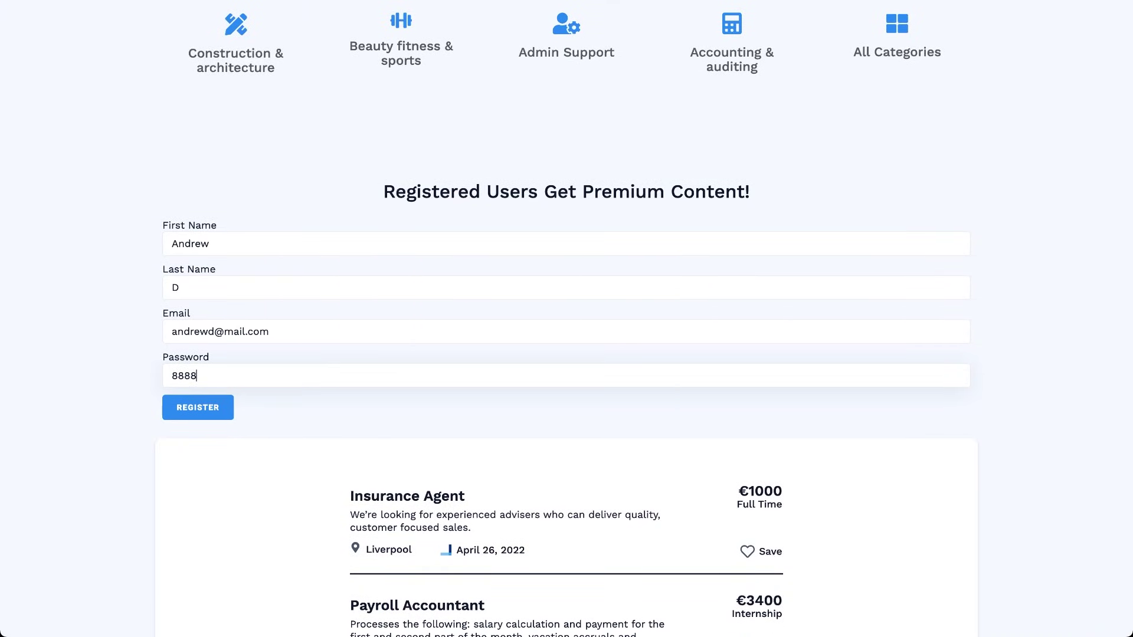
pyautogui.click(220, 407)
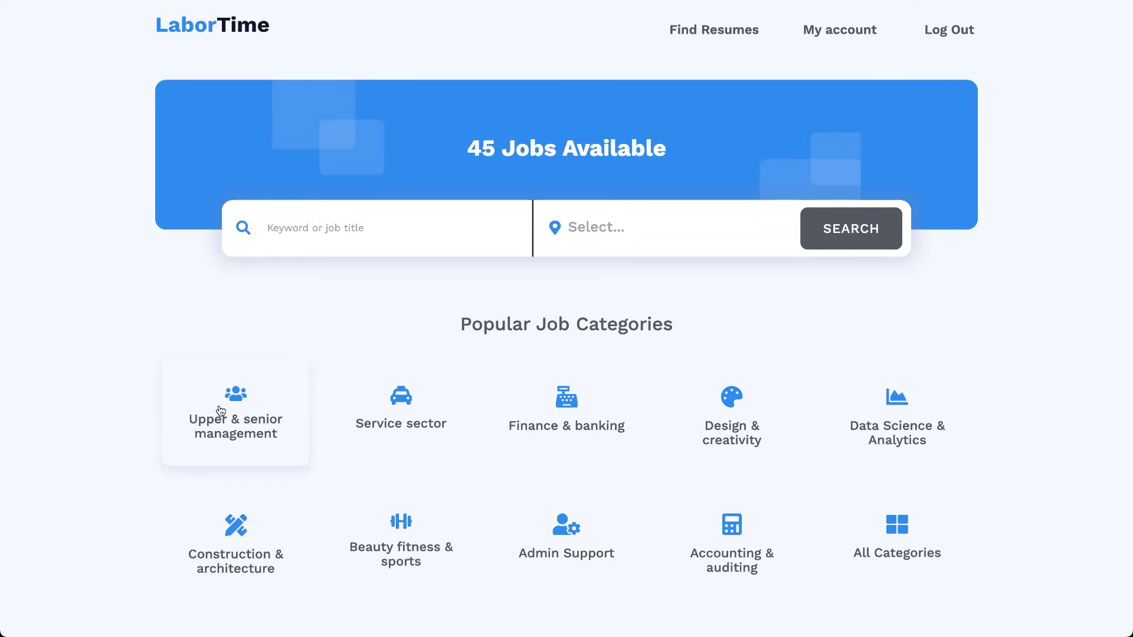
# Step: Scroll the logged-in home page to review the Subscription Form and non-premium jobs
pyautogui.scroll(-9, 220, 412)
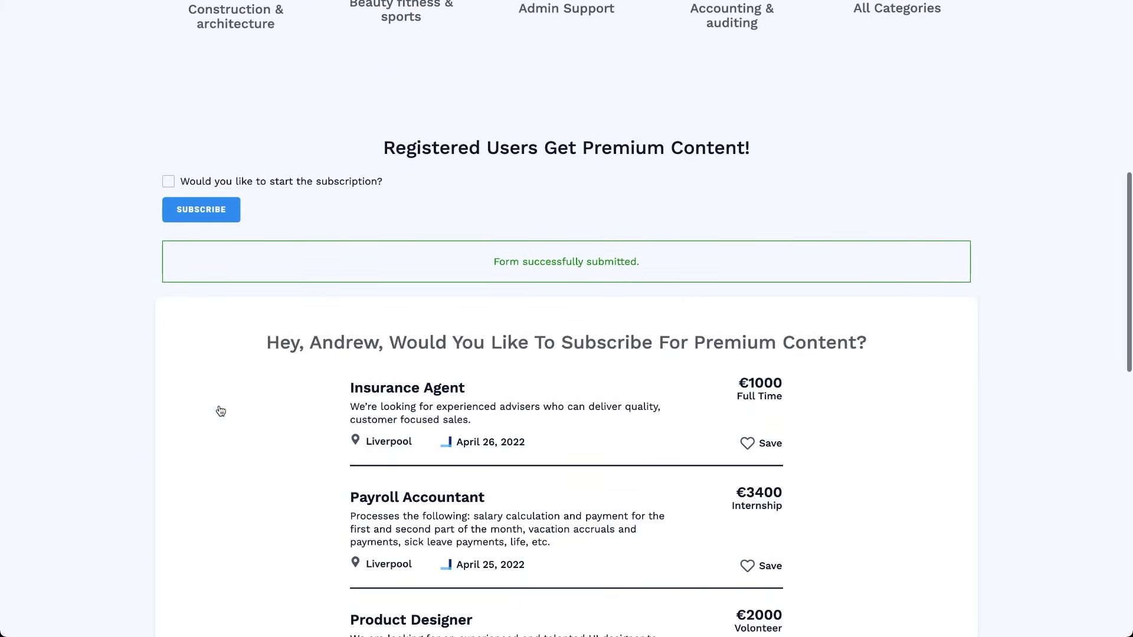
pyautogui.scroll(2, 220, 411)
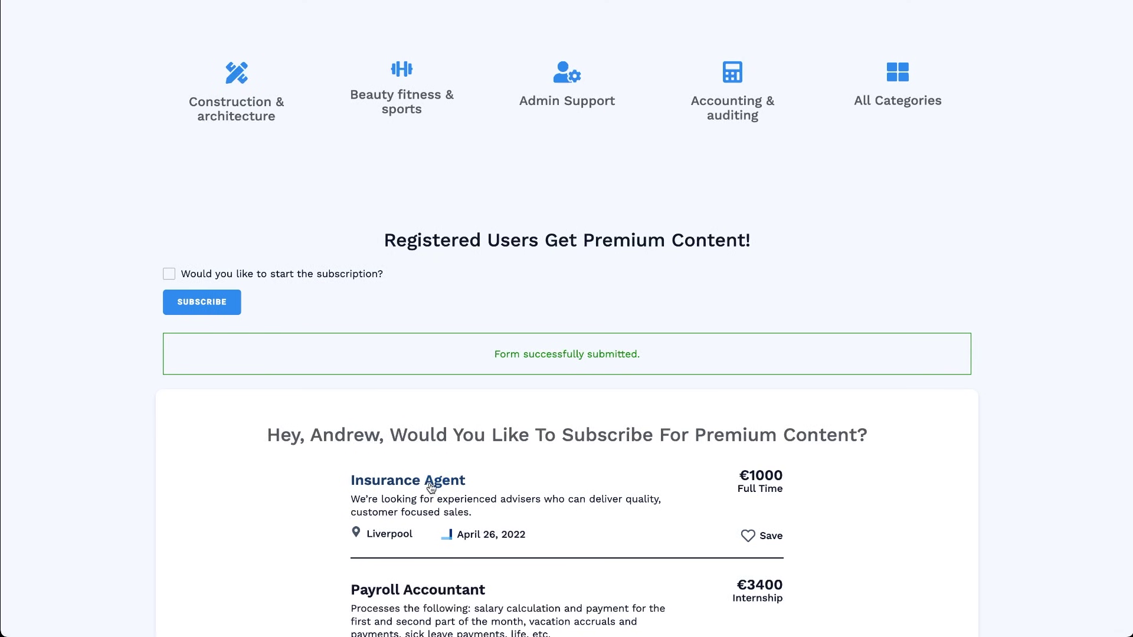
pyautogui.scroll(-3, 431, 487)
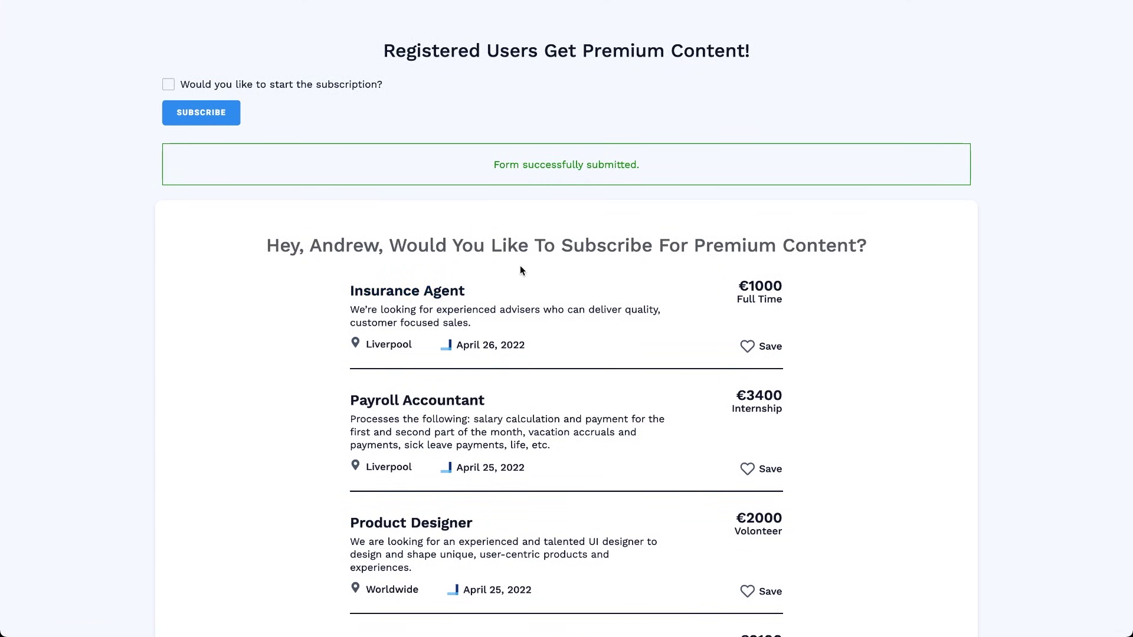
pyautogui.scroll(-7, 530, 497)
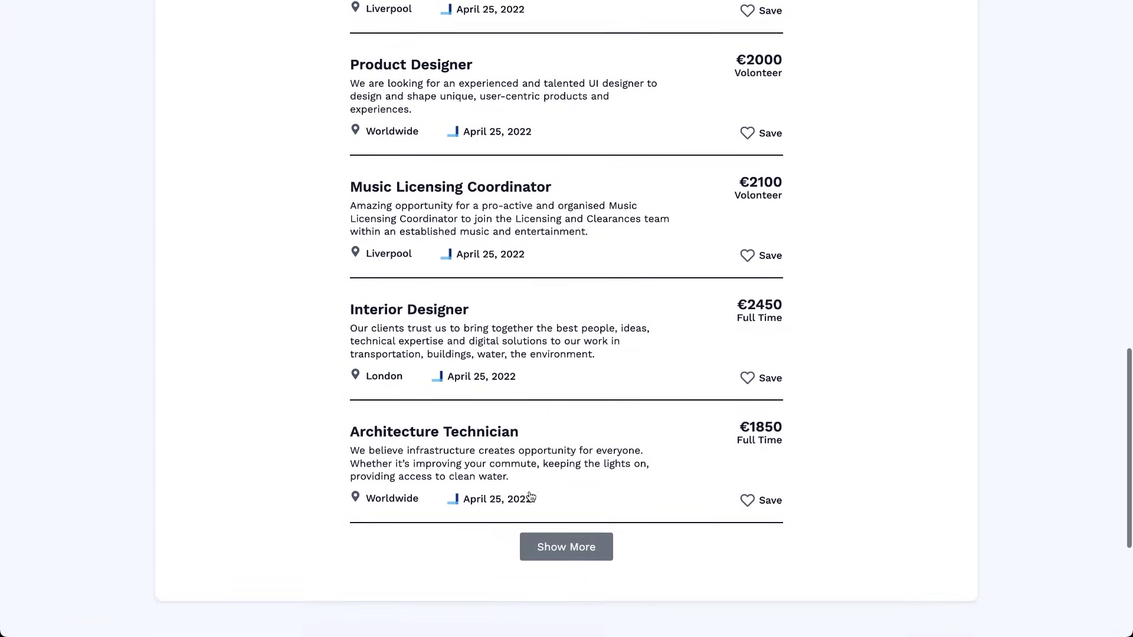
pyautogui.scroll(4, 531, 497)
pyautogui.scroll(8, 530, 497)
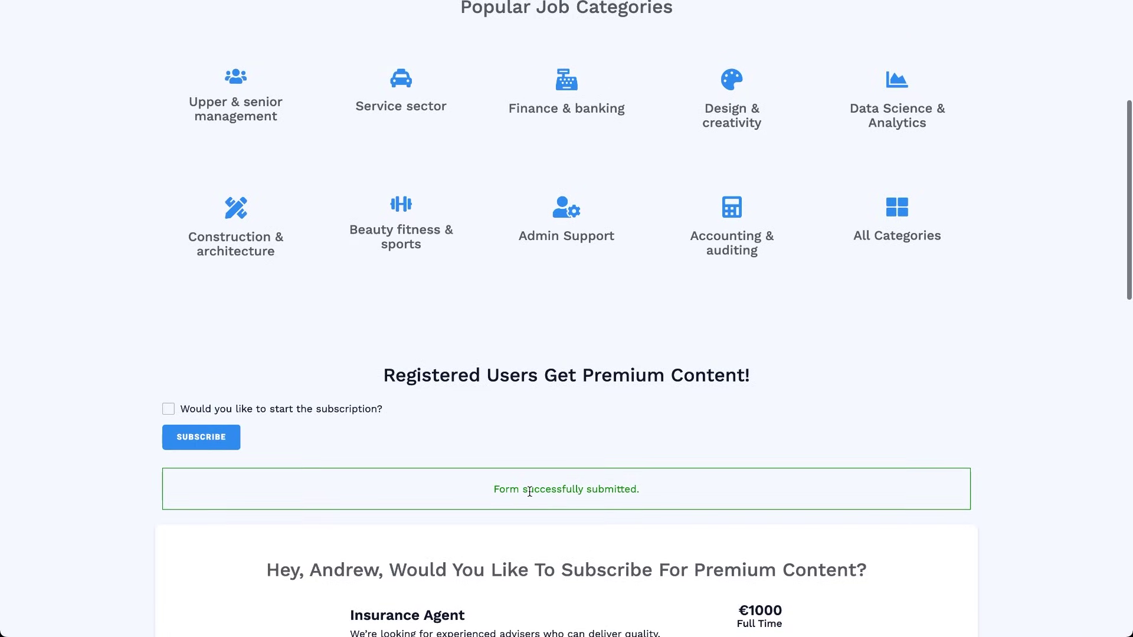
pyautogui.scroll(-1, 530, 491)
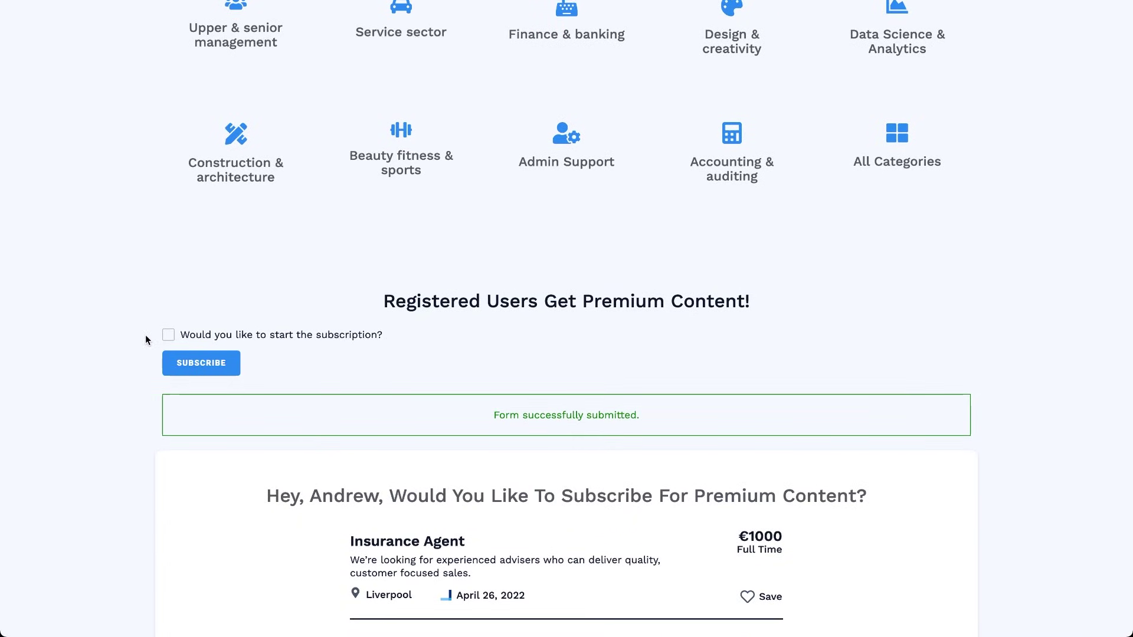
# Step: Opt in and pay the $95.00/month subscription in Stripe Checkout, declining to save the address
pyautogui.click(168, 337)
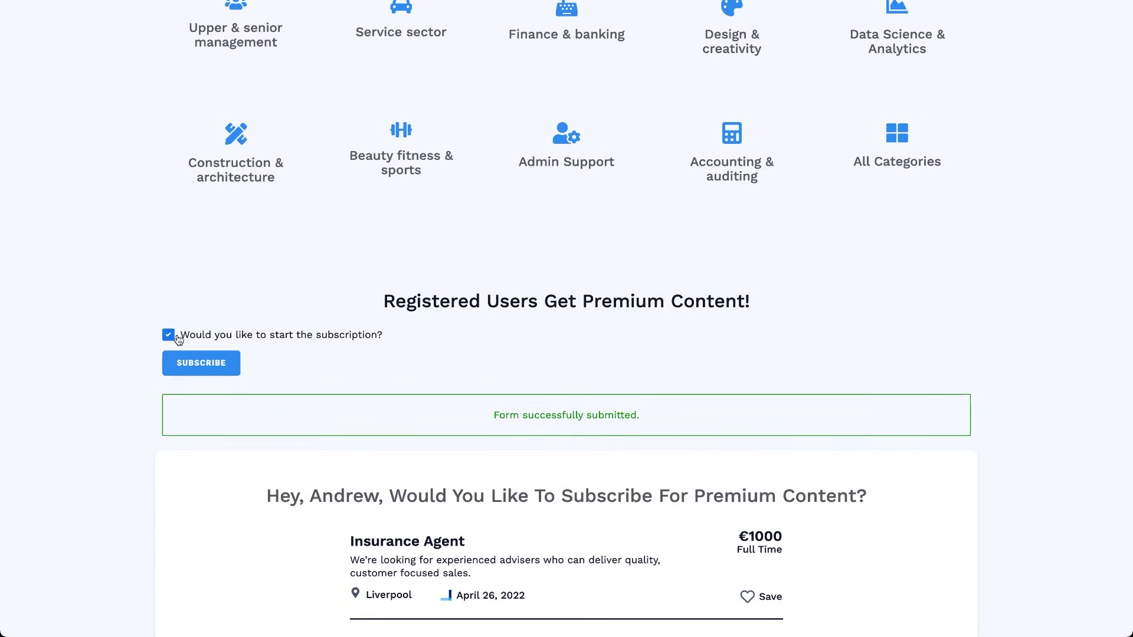
pyautogui.click(227, 367)
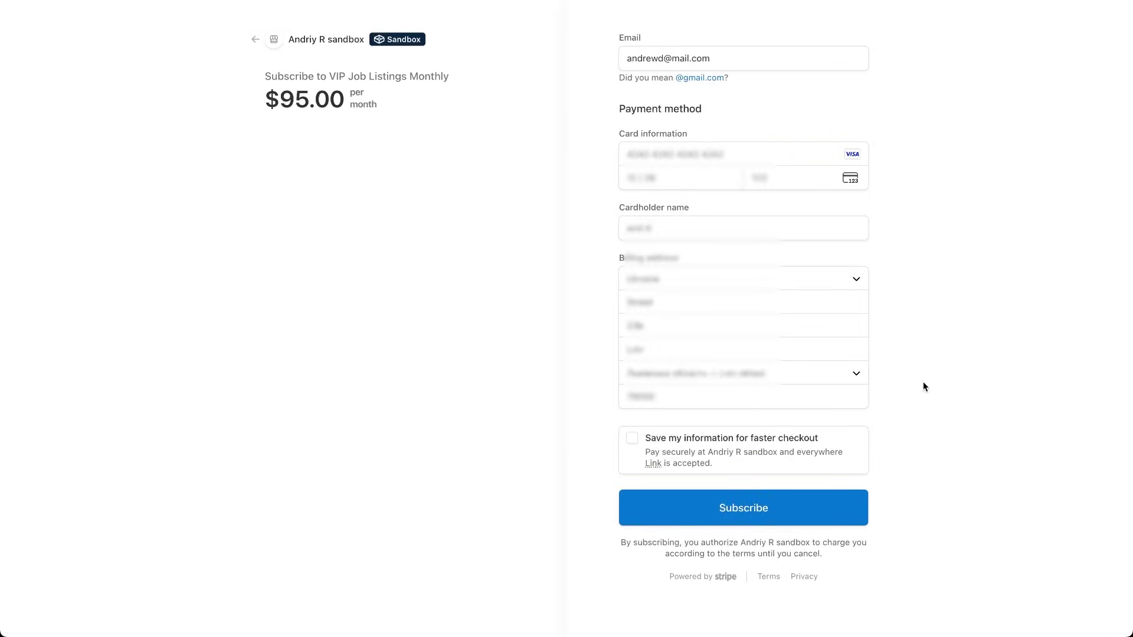
pyautogui.click(756, 516)
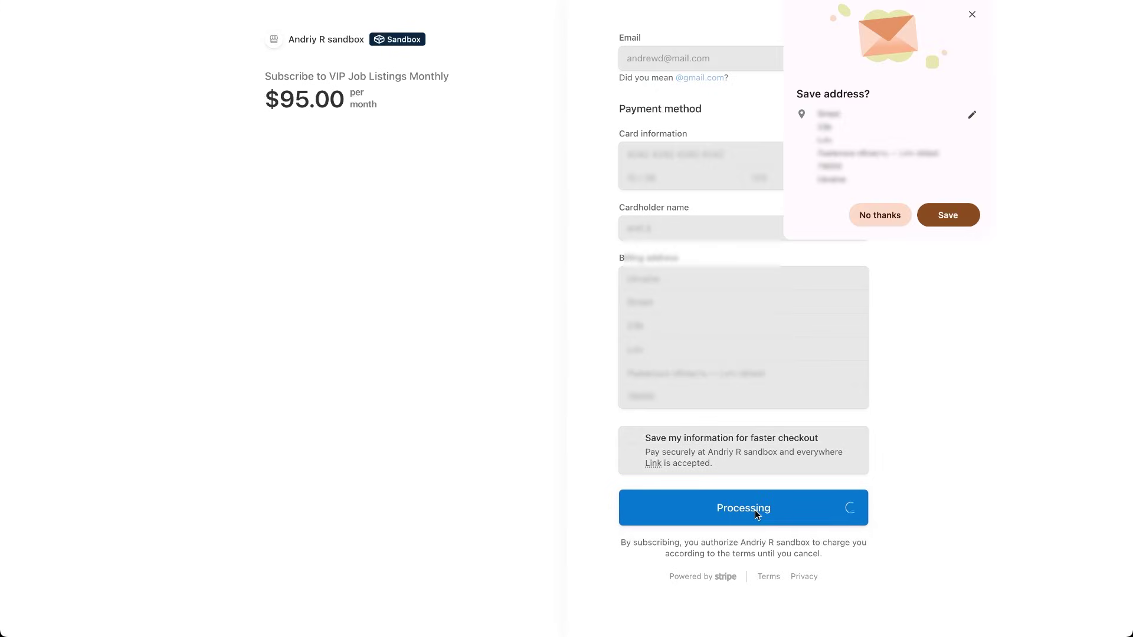
pyautogui.click(877, 218)
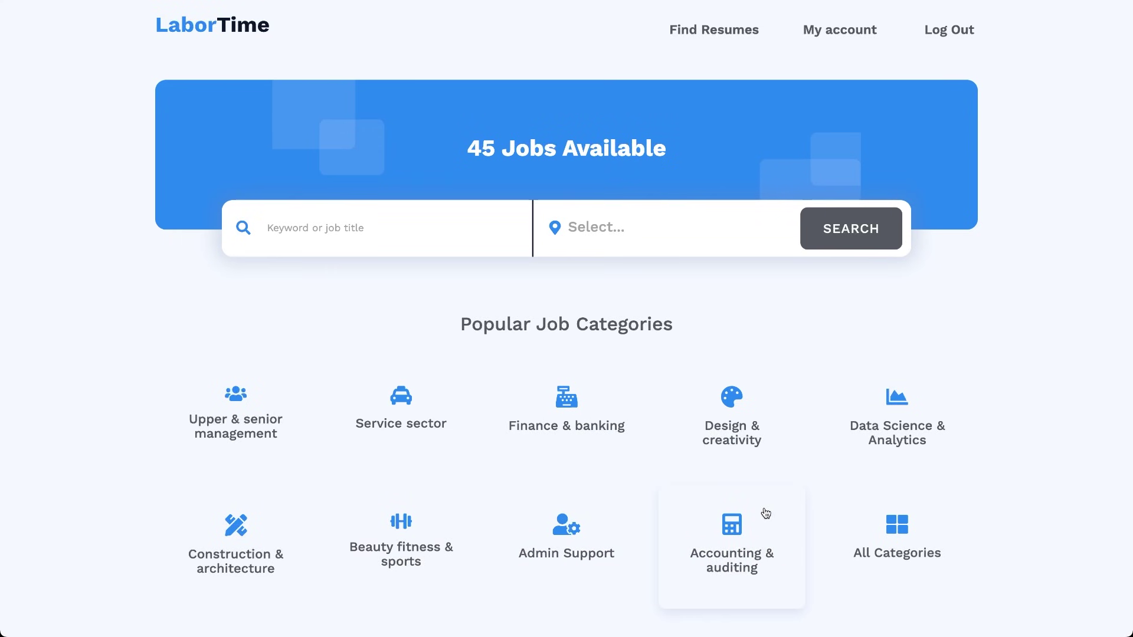
# Step: Scroll the home page to view the Premium-badged job listings
pyautogui.scroll(-7, 766, 513)
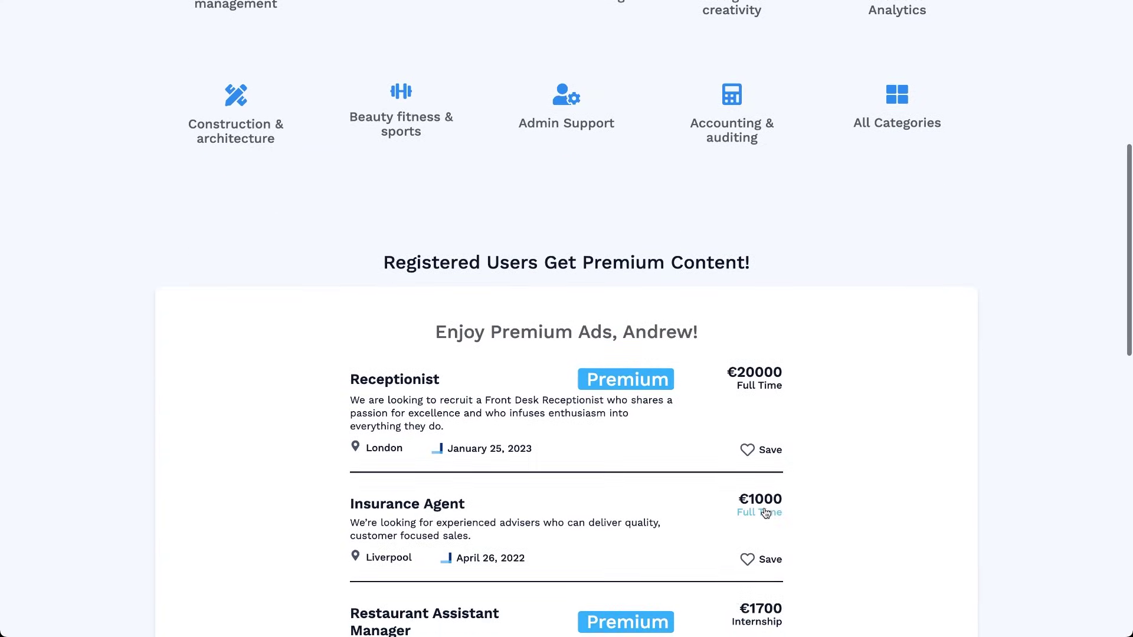
pyautogui.scroll(-4, 765, 513)
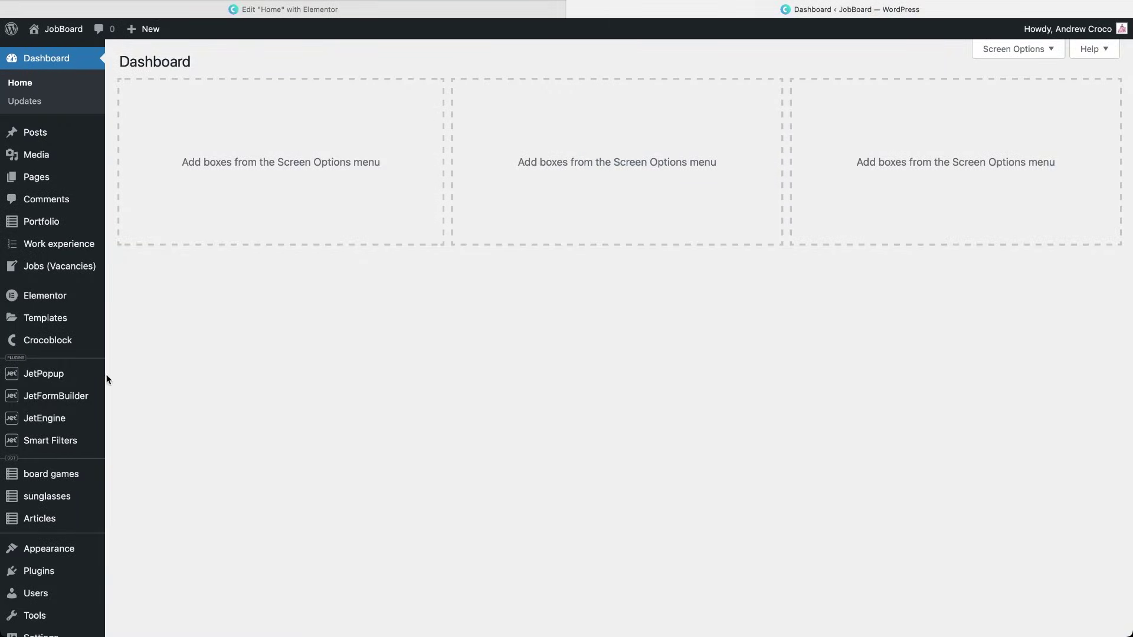
# Step: Go through JetFormBuilder Payments to Subscriptions and open the subscriber's $95.00 subscription details
pyautogui.moveTo(71, 401)
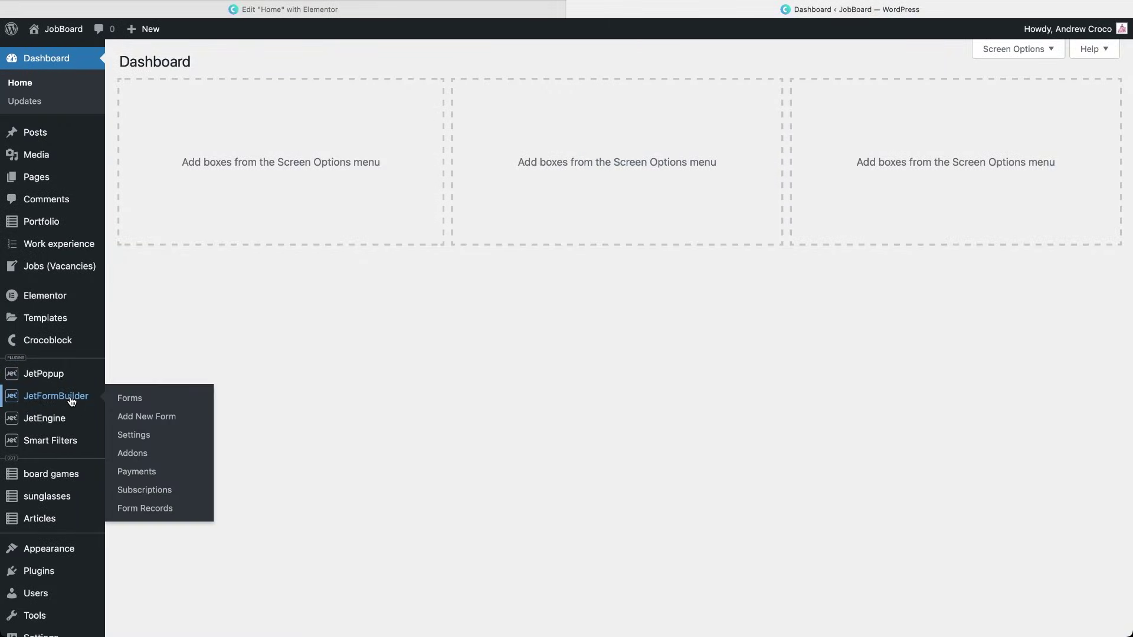
pyautogui.click(126, 473)
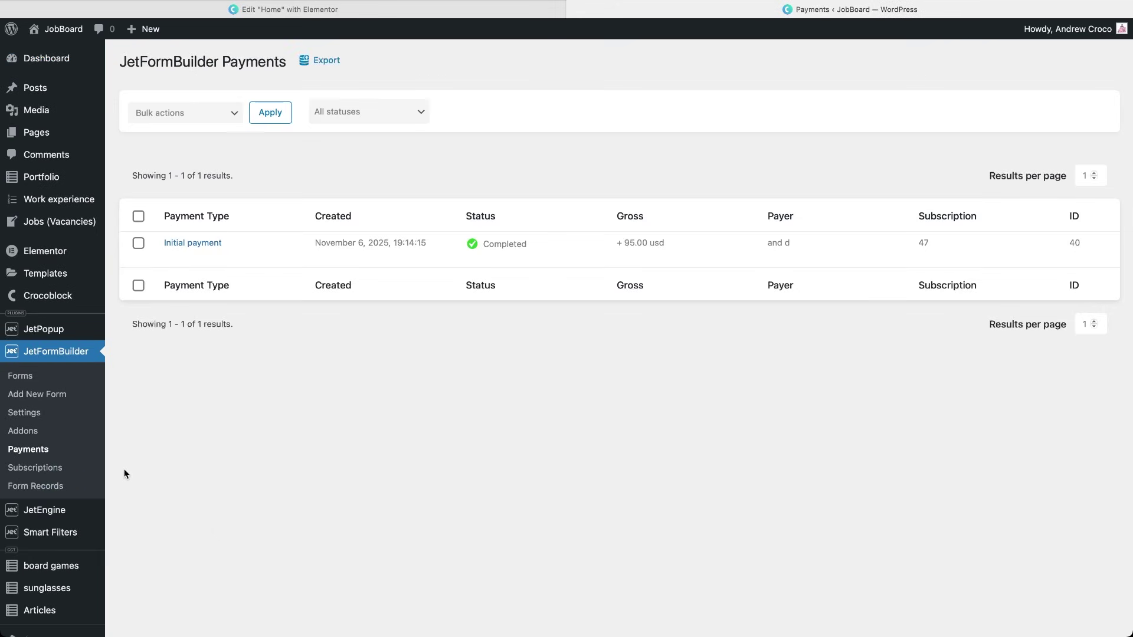
pyautogui.moveTo(198, 258)
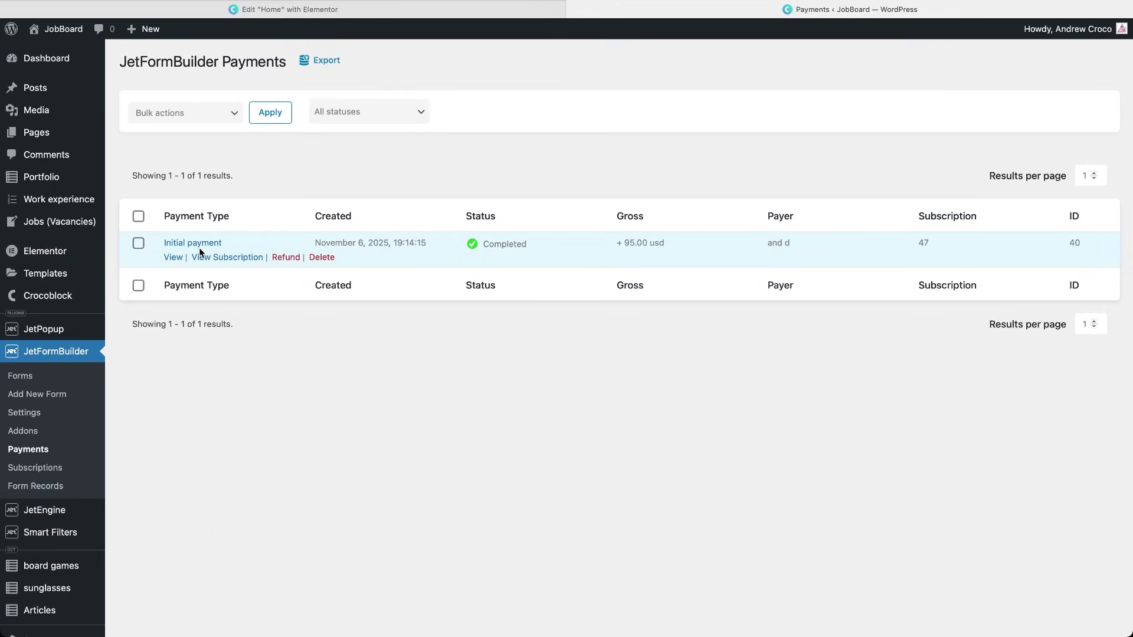
pyautogui.click(35, 468)
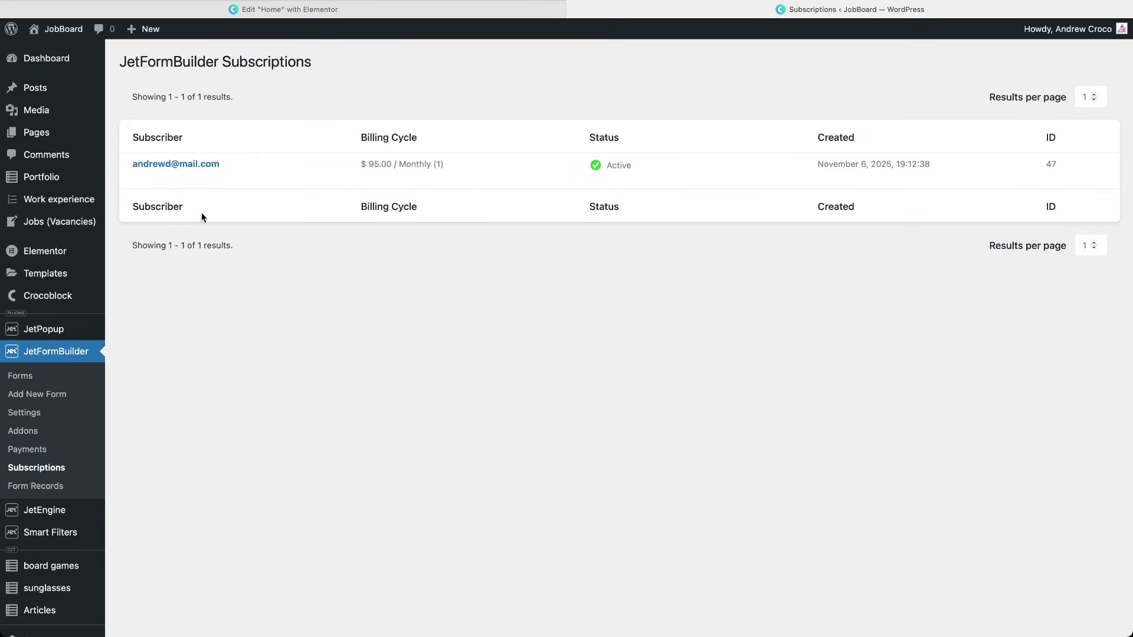
pyautogui.moveTo(202, 174)
pyautogui.click(186, 164)
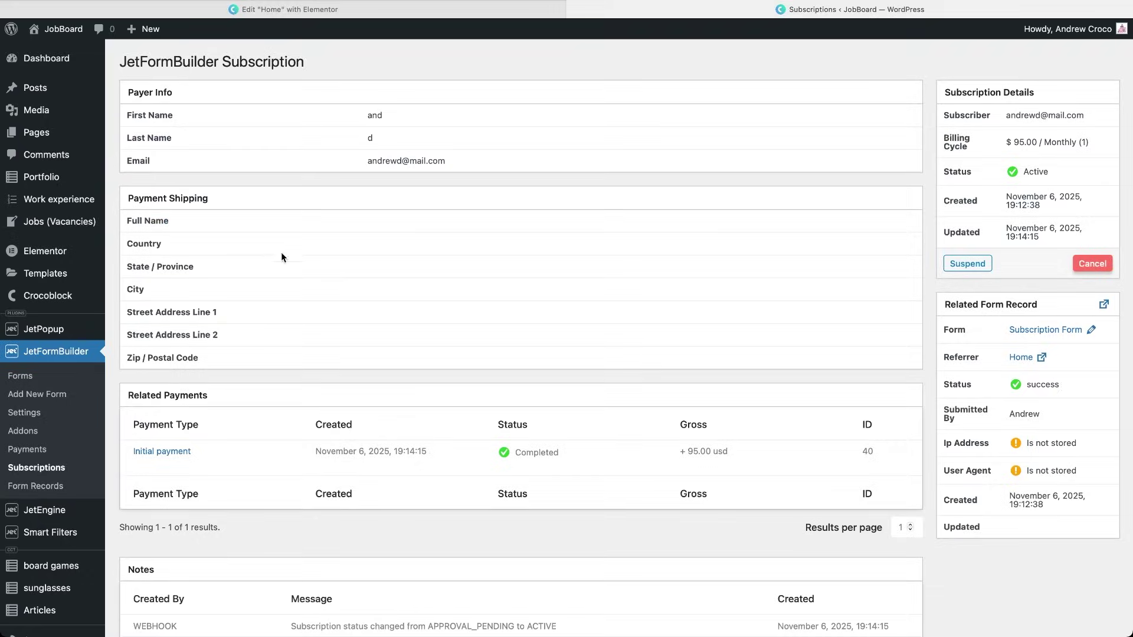
# Step: Open the active VIP Job Listings Monthly subscription in Stripe and review its $95.00 pricing and upcoming invoice
pyautogui.scroll(-3, 291, 276)
pyautogui.scroll(3, 291, 277)
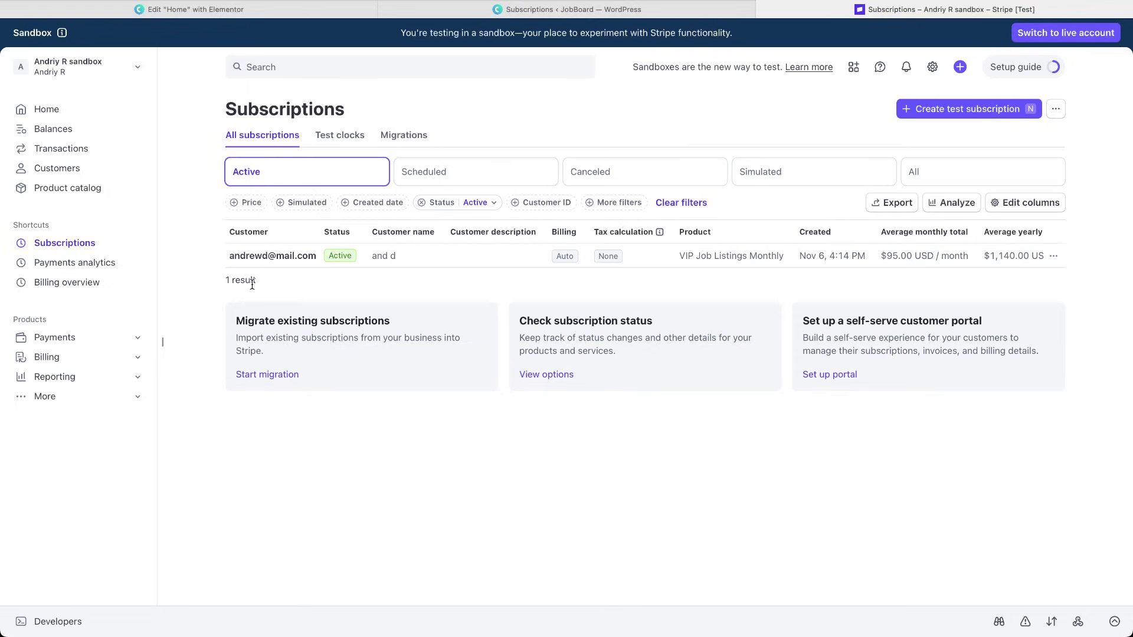
pyautogui.click(298, 254)
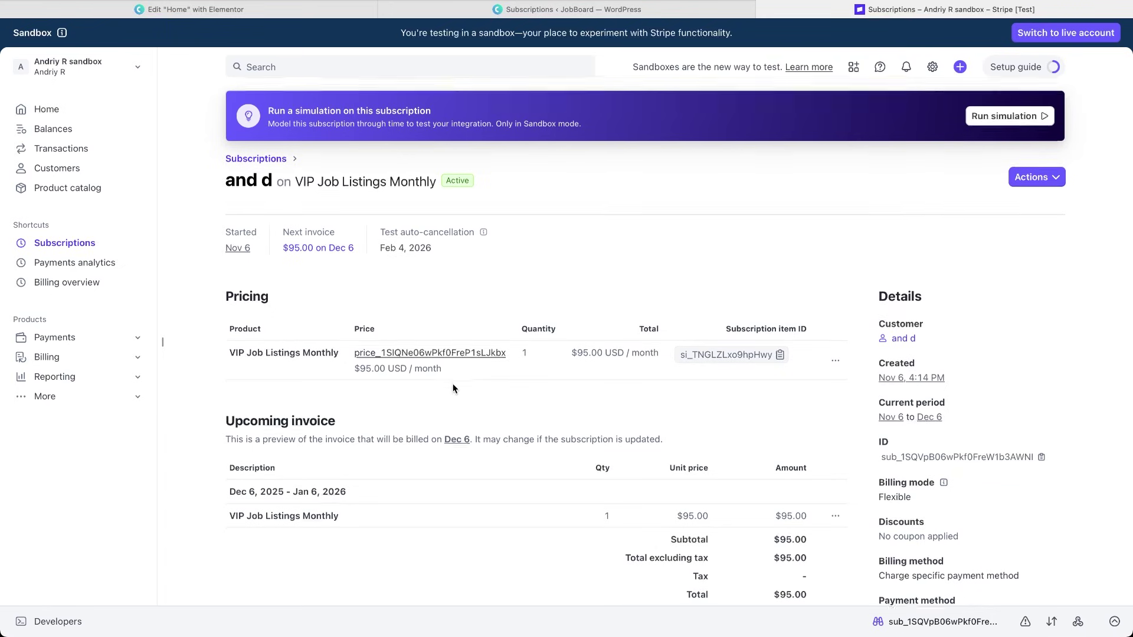
pyautogui.scroll(-3, 452, 388)
pyautogui.scroll(4, 453, 388)
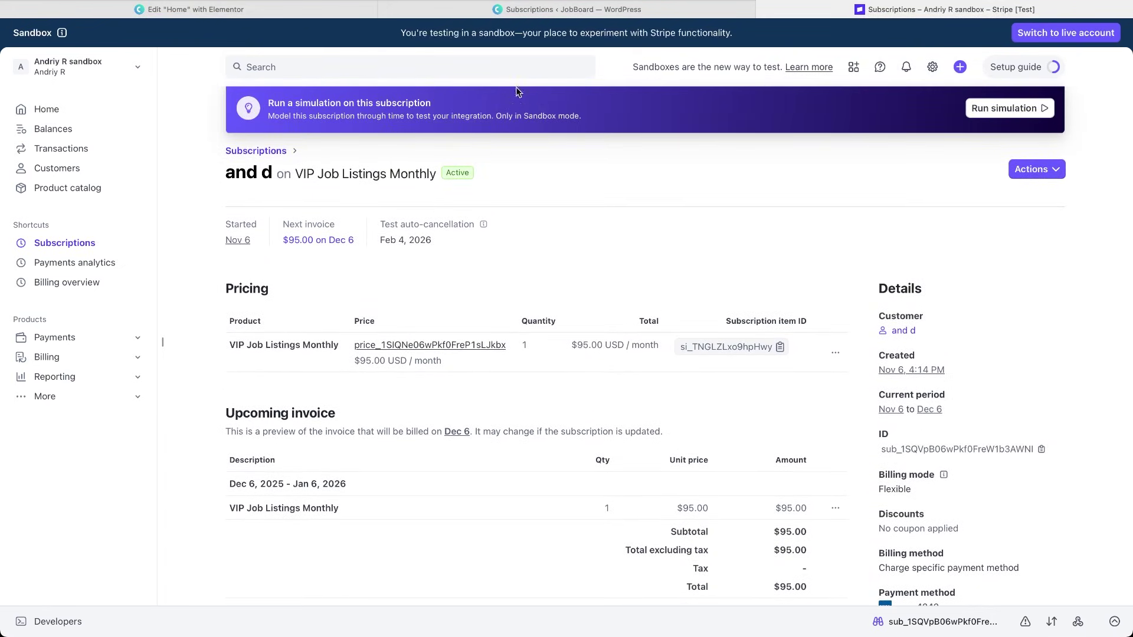
# Step: Back in WordPress, look over the site's Users list
pyautogui.click(548, 18)
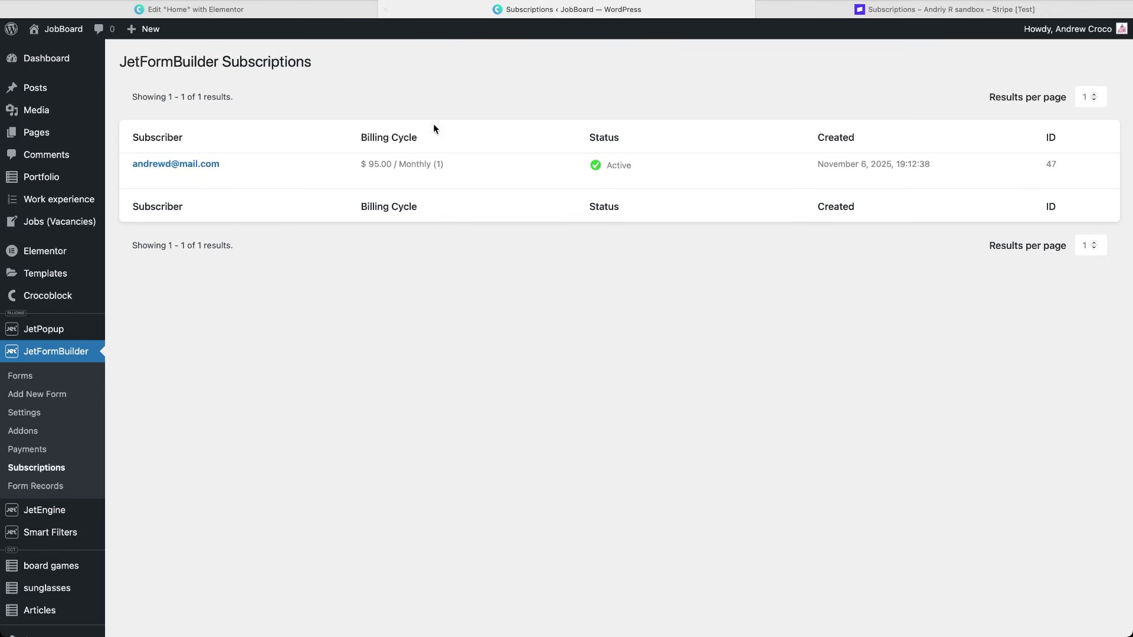
pyautogui.scroll(-3, 59, 487)
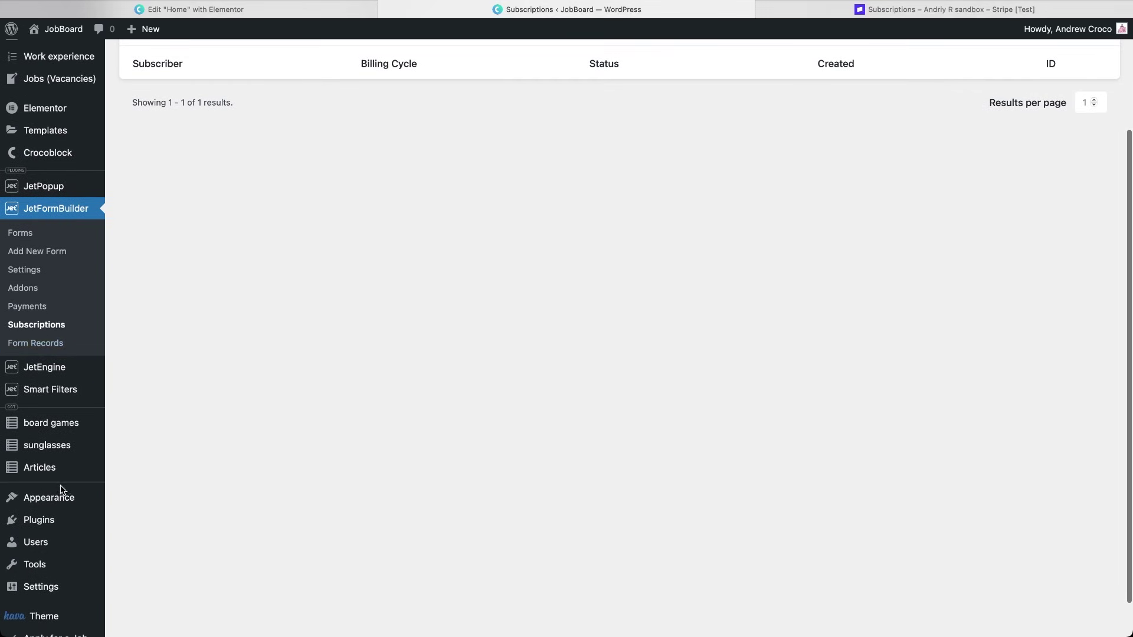
pyautogui.click(37, 546)
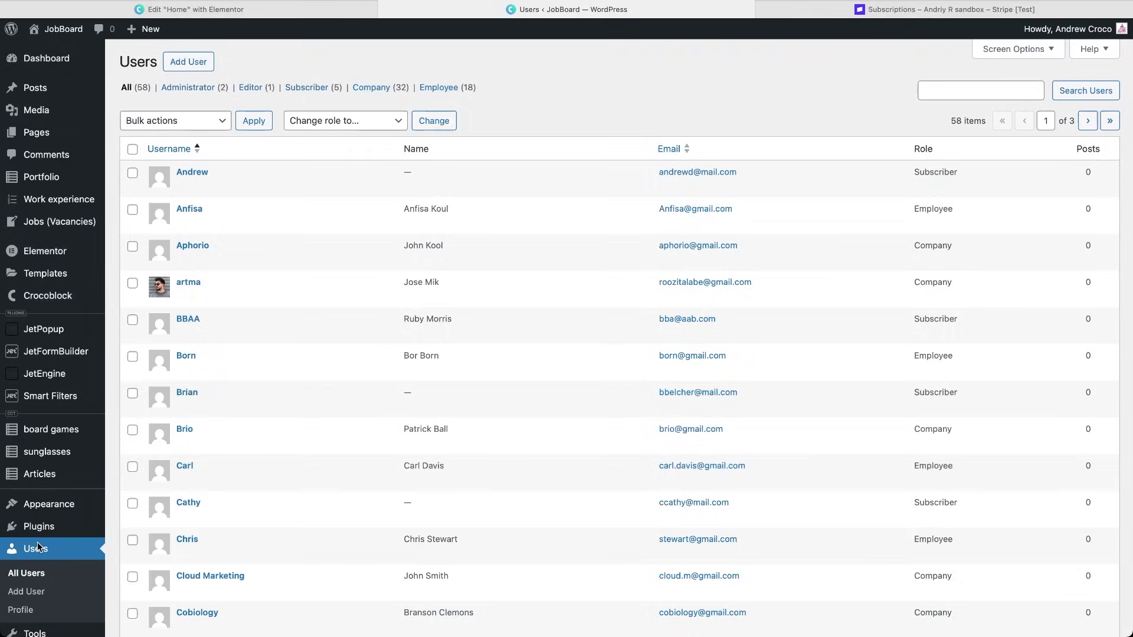
pyautogui.moveTo(188, 188)
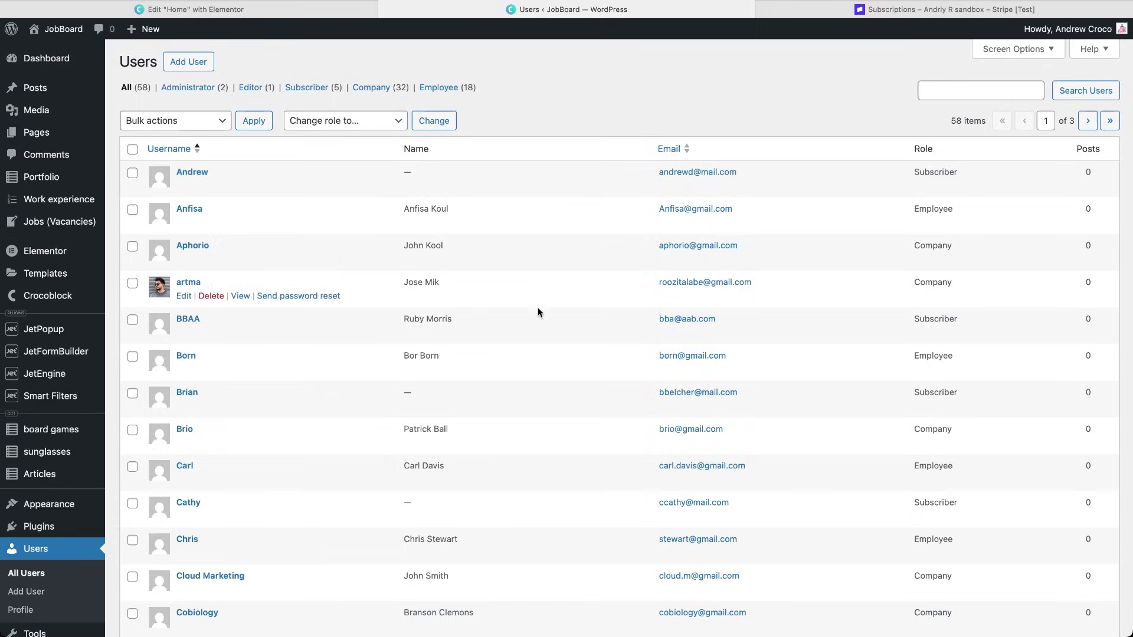
# Step: Cancel the $95.00 monthly subscription from the JetFormBuilder Subscriptions list
pyautogui.moveTo(87, 357)
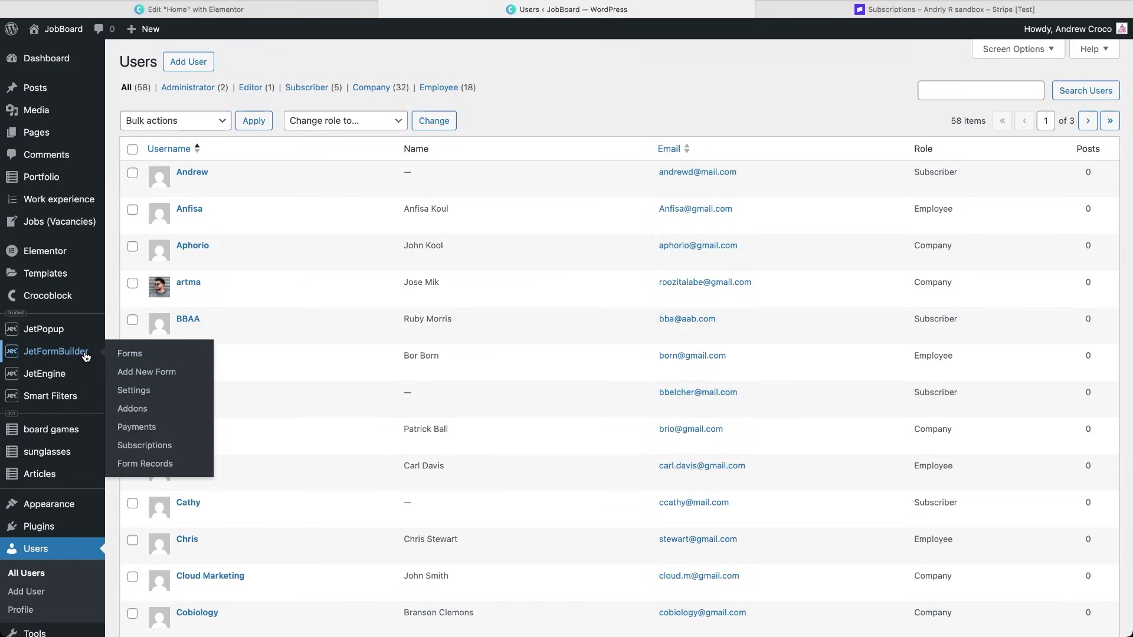
pyautogui.click(141, 446)
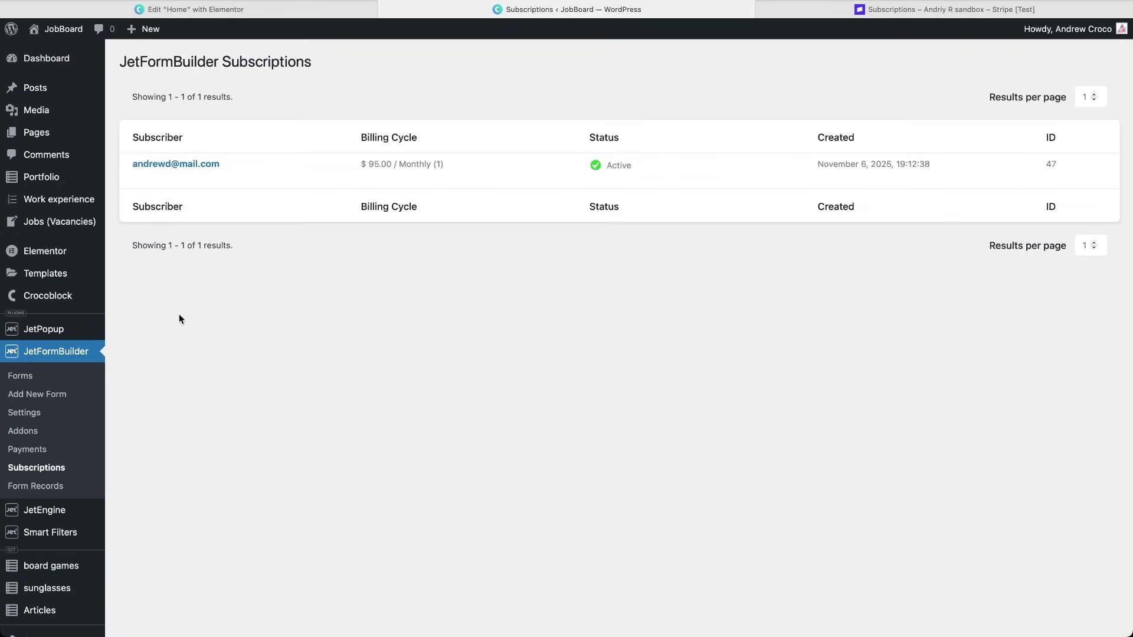
pyautogui.click(216, 179)
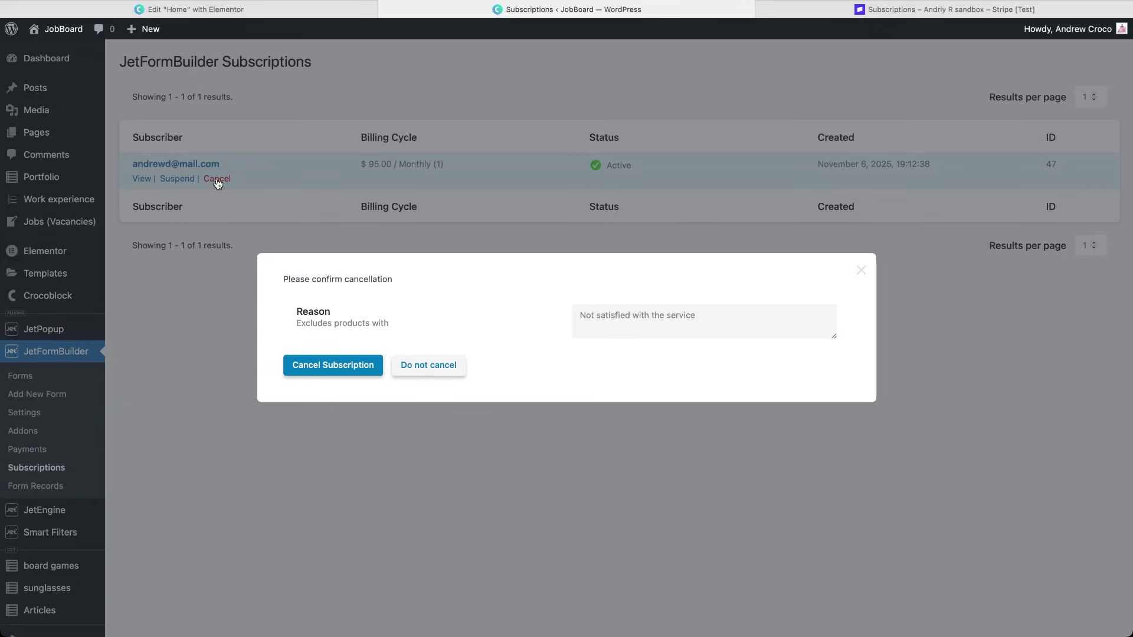
pyautogui.click(354, 368)
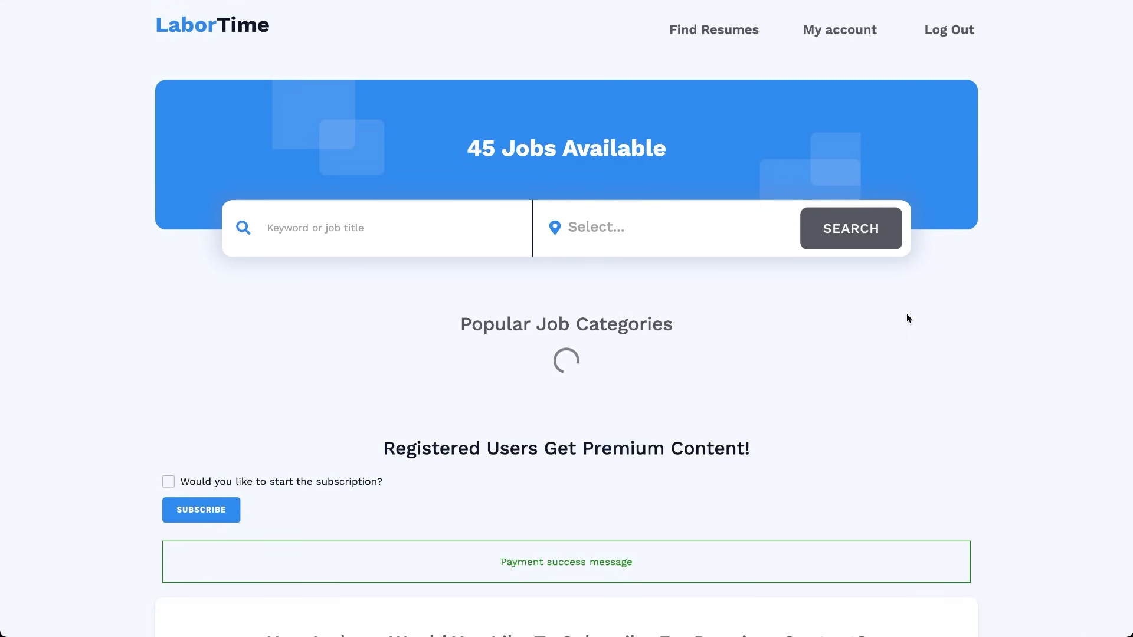
# Step: Scroll down through the home page's premium-content section and regular job list, then back up
pyautogui.scroll(-8, 907, 319)
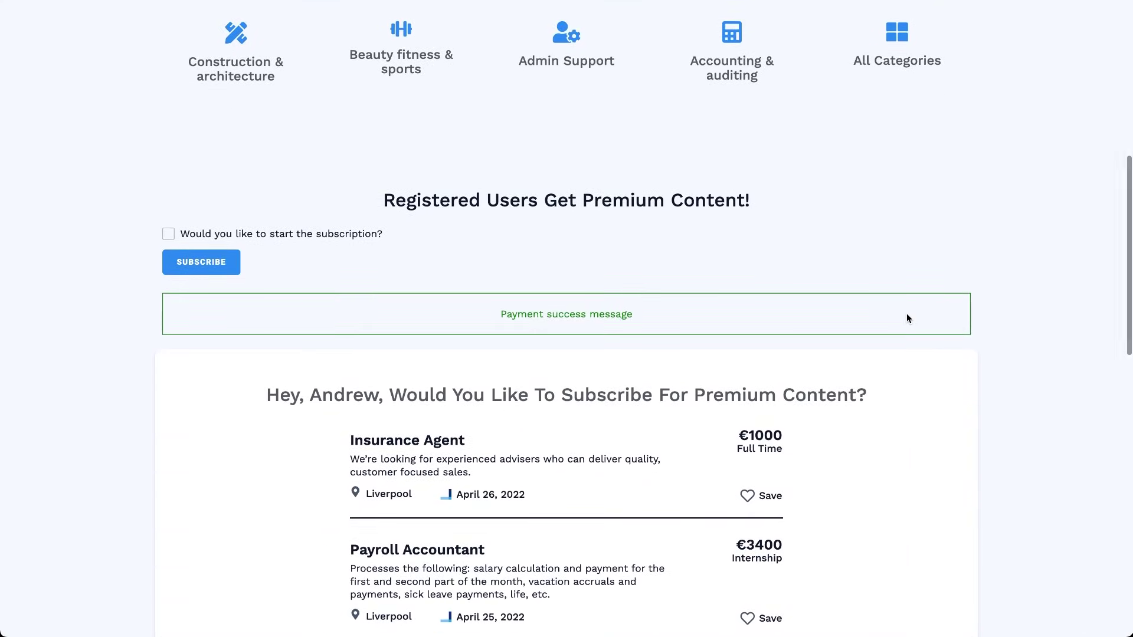
pyautogui.scroll(-3, 907, 319)
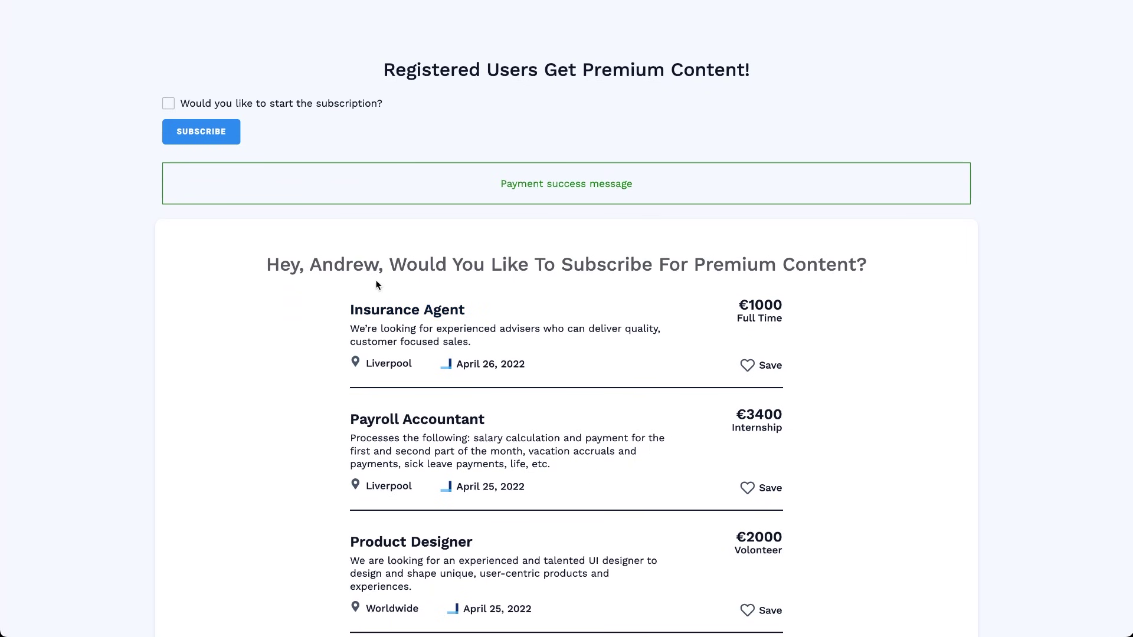
pyautogui.scroll(-8, 544, 419)
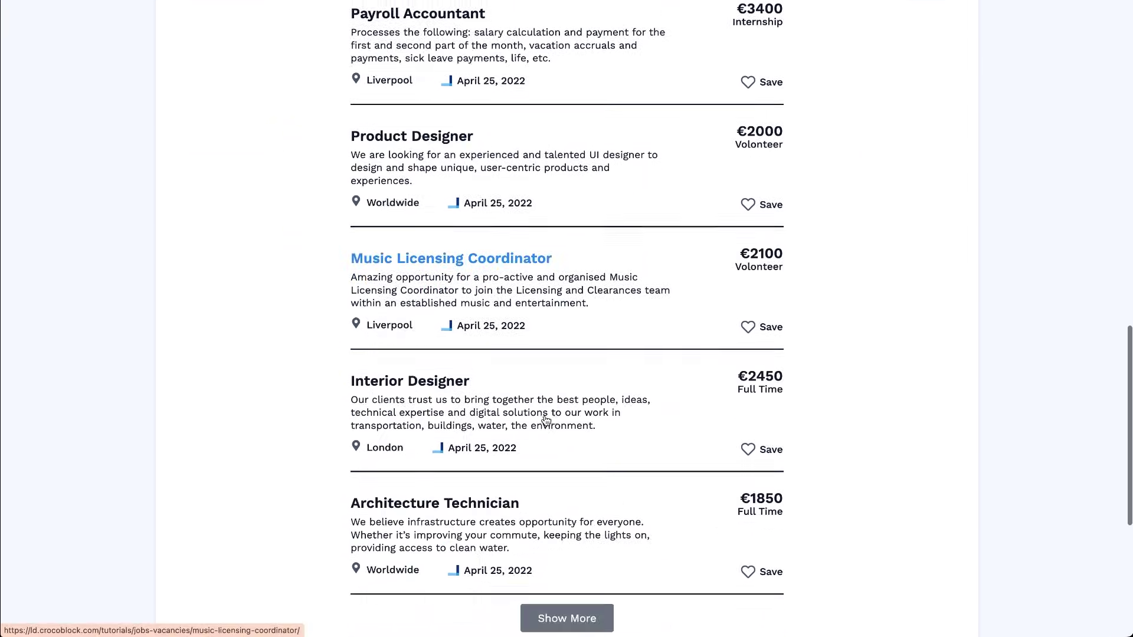
pyautogui.scroll(15, 544, 419)
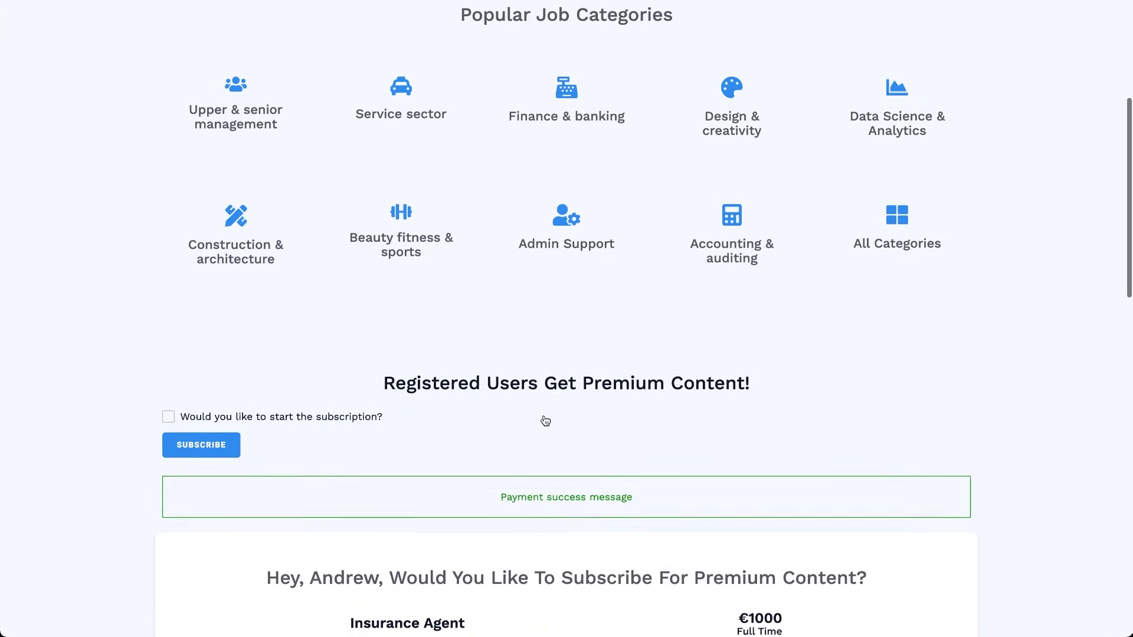
pyautogui.scroll(4, 543, 420)
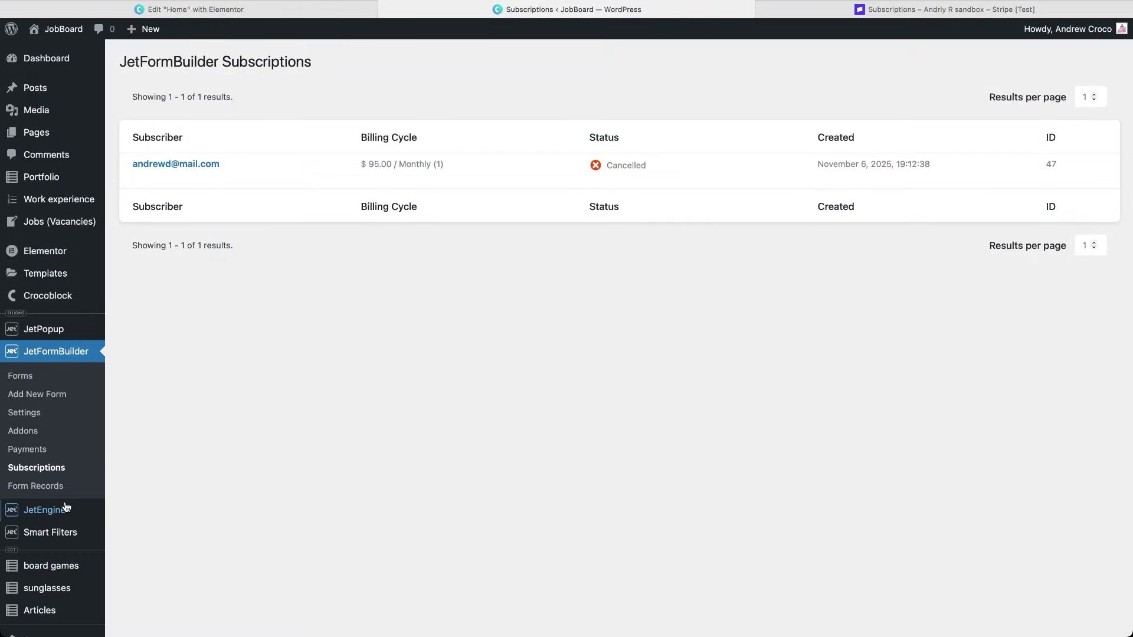
pyautogui.scroll(-2, 67, 506)
pyautogui.scroll(-2, 67, 506)
pyautogui.moveTo(66, 506)
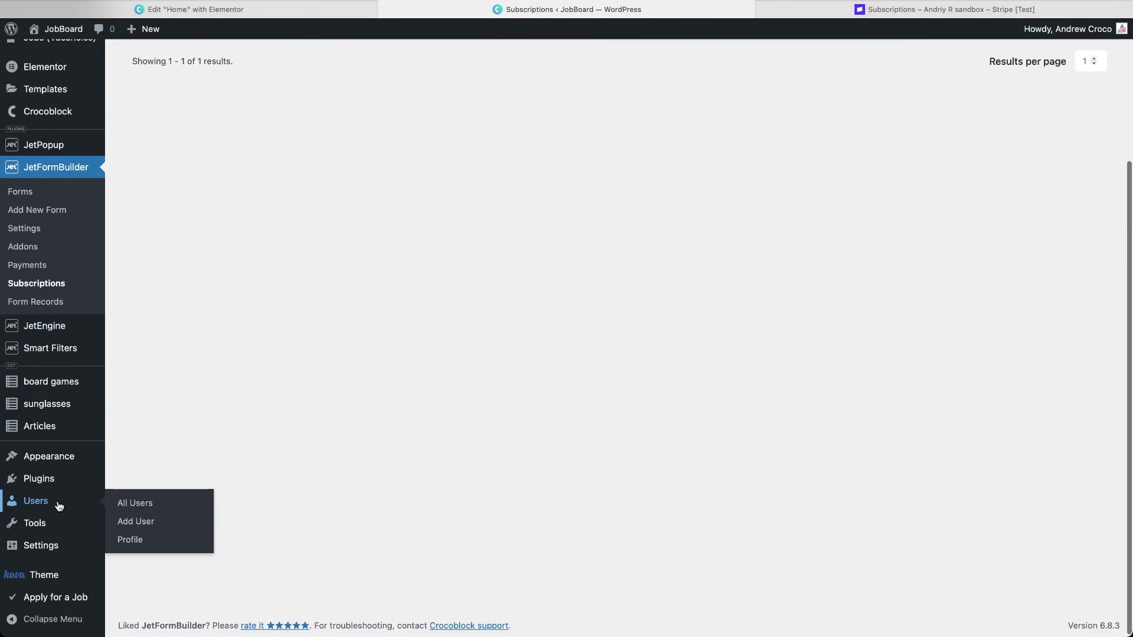
pyautogui.click(137, 504)
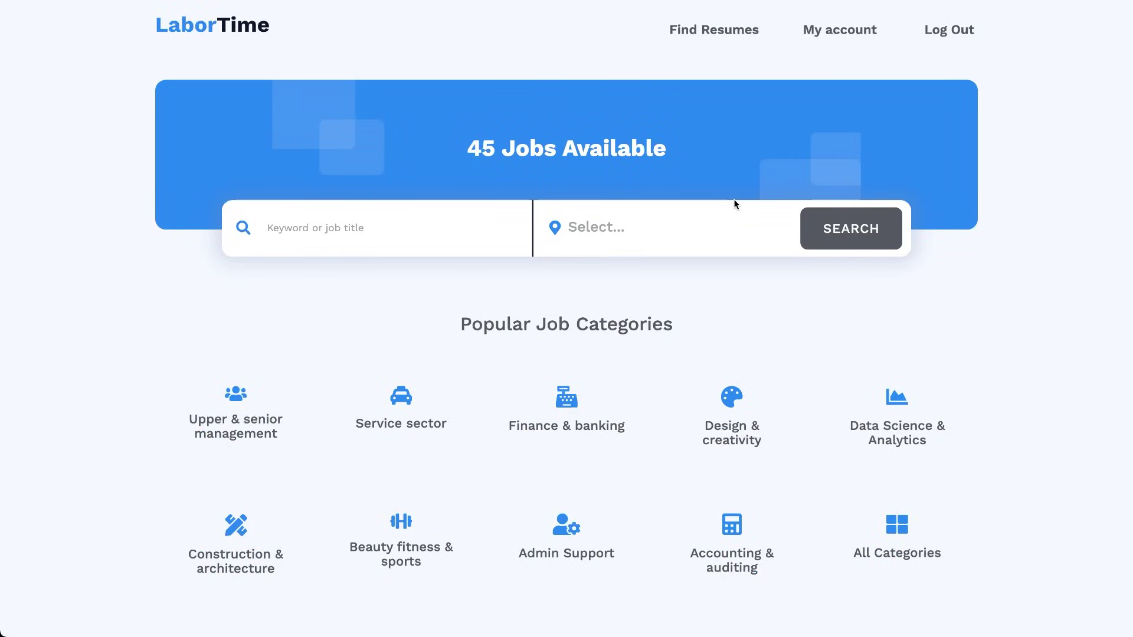
# Step: Load two extra batches of job ads with Show More, revealing premium listings
pyautogui.scroll(-7, 682, 268)
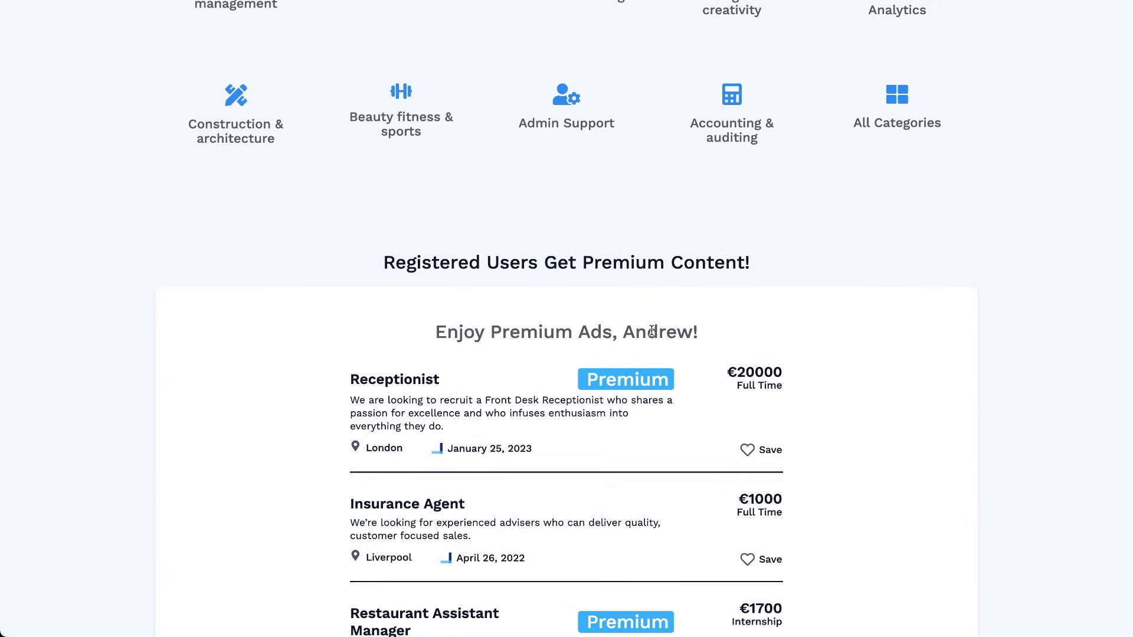
pyautogui.scroll(-10, 651, 331)
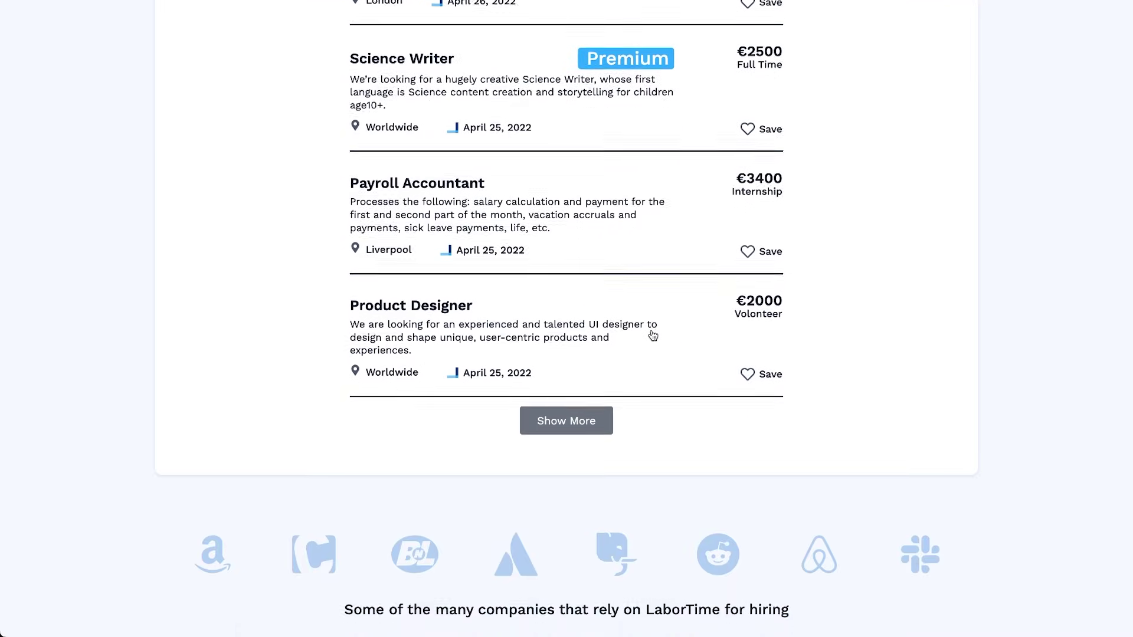
pyautogui.scroll(-1, 637, 342)
pyautogui.click(585, 360)
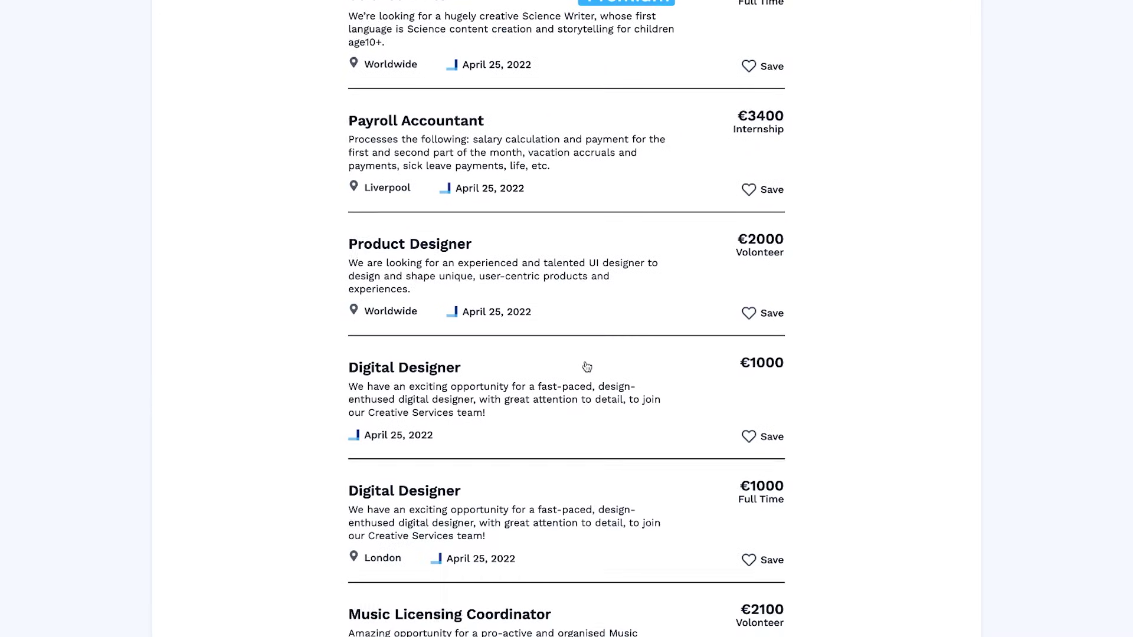
pyautogui.scroll(-7, 587, 367)
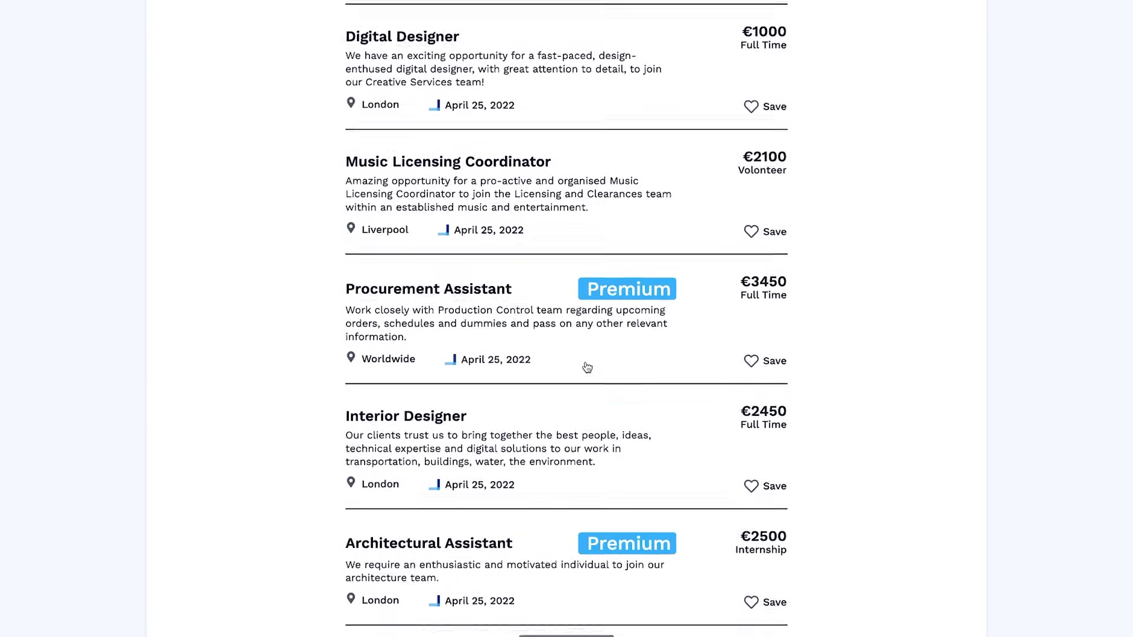
pyautogui.scroll(-2, 587, 367)
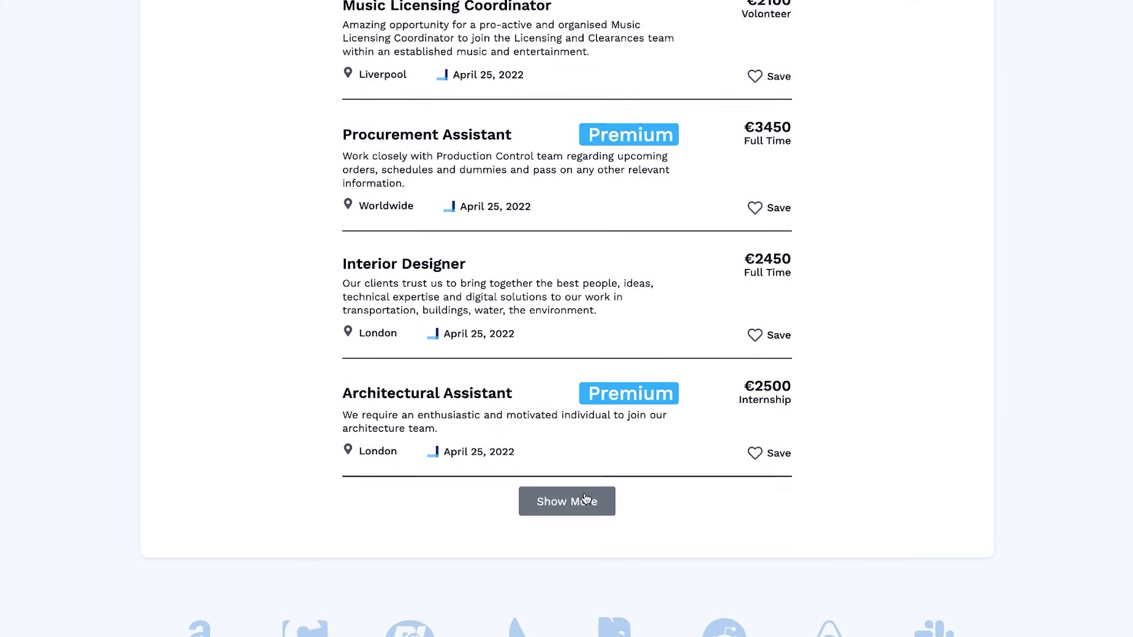
pyautogui.click(585, 499)
pyautogui.scroll(-2, 586, 500)
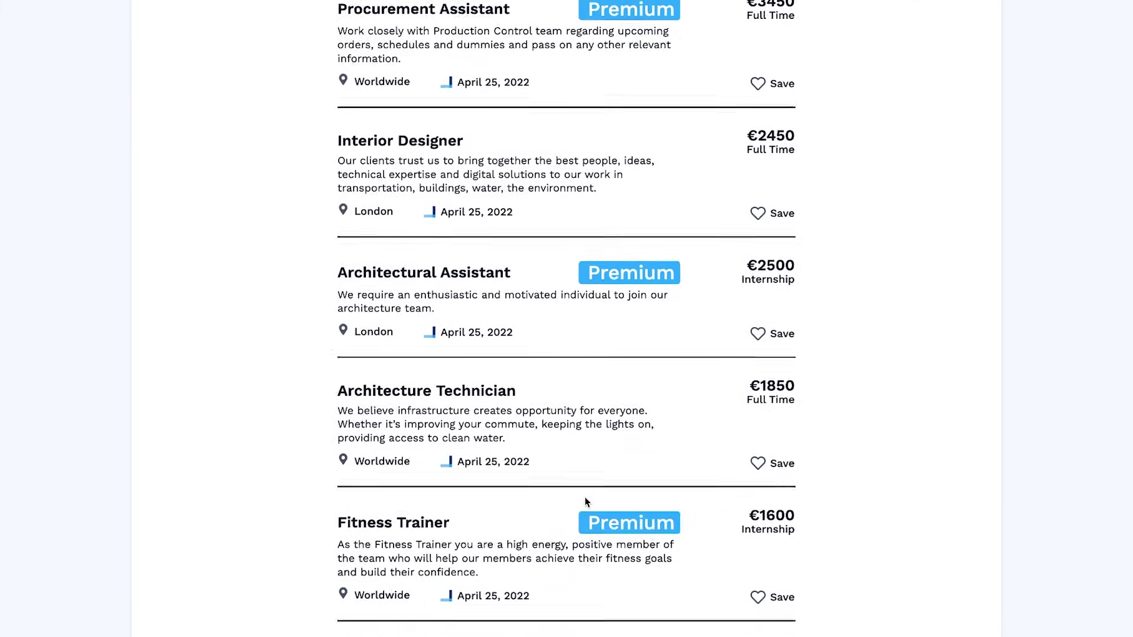
pyautogui.scroll(-10, 586, 502)
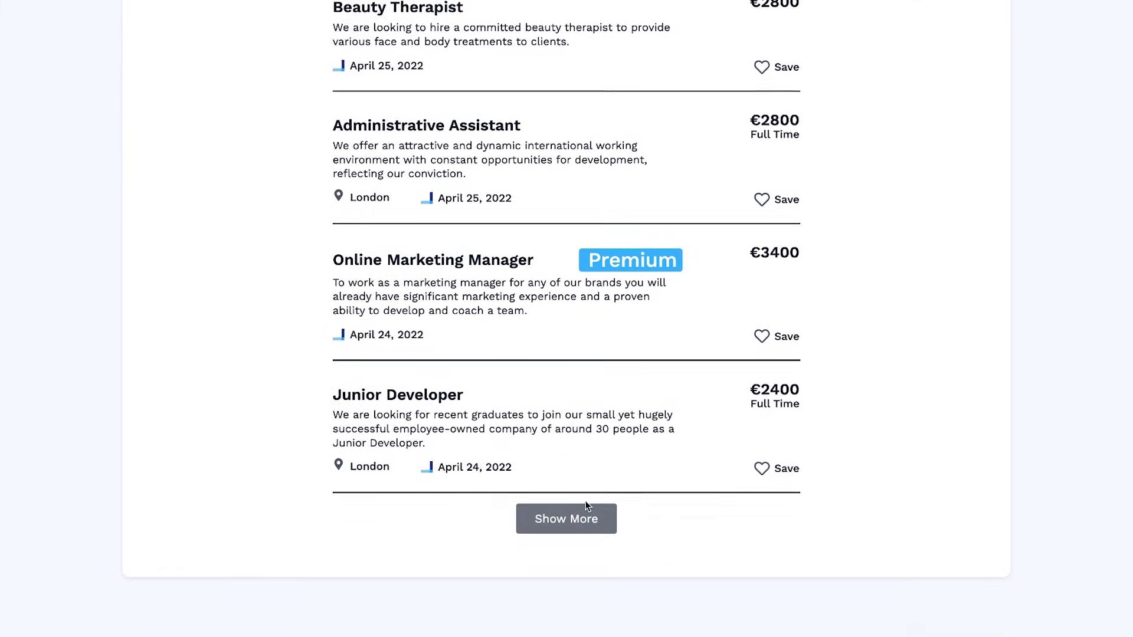